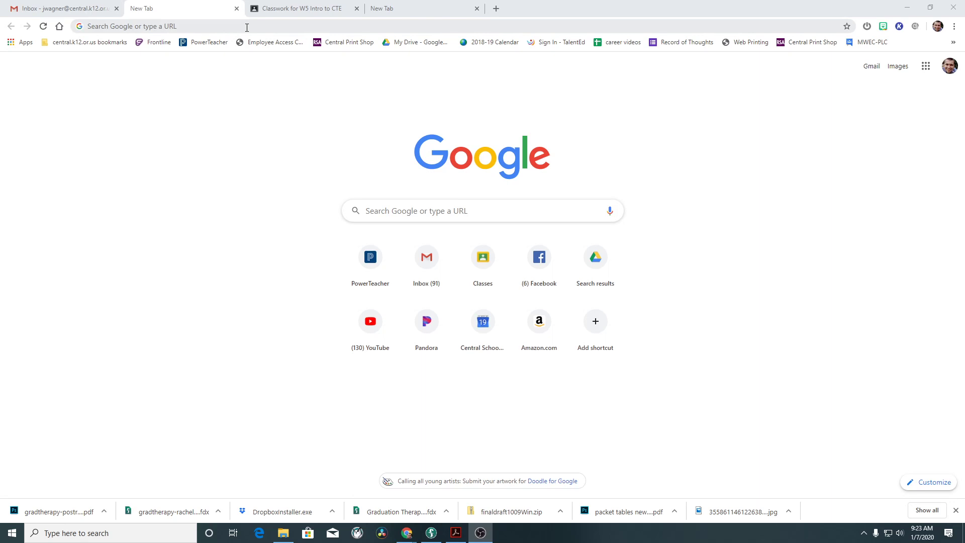
# Create a new blank Google Doc by going to docs.new in Chrome.
pyautogui.click(247, 28)
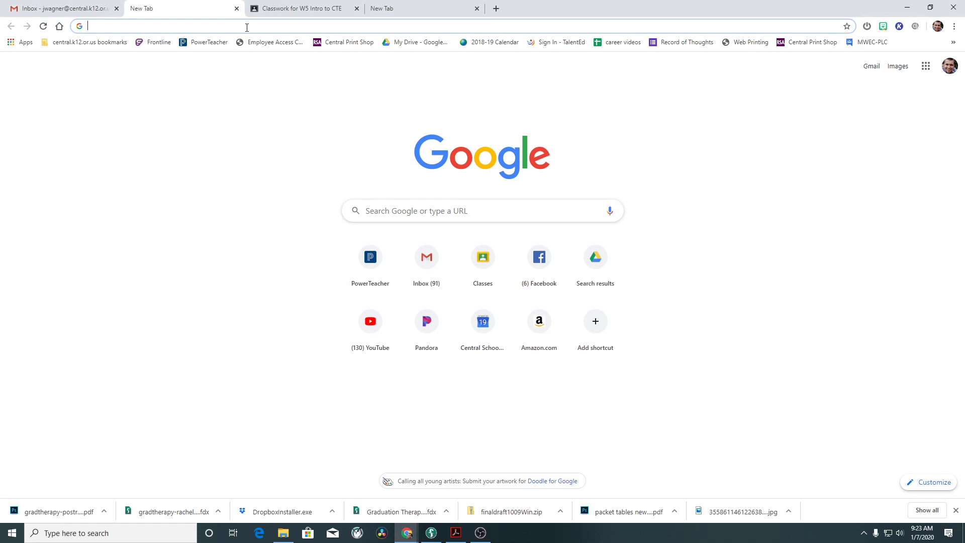
pyautogui.write('d')
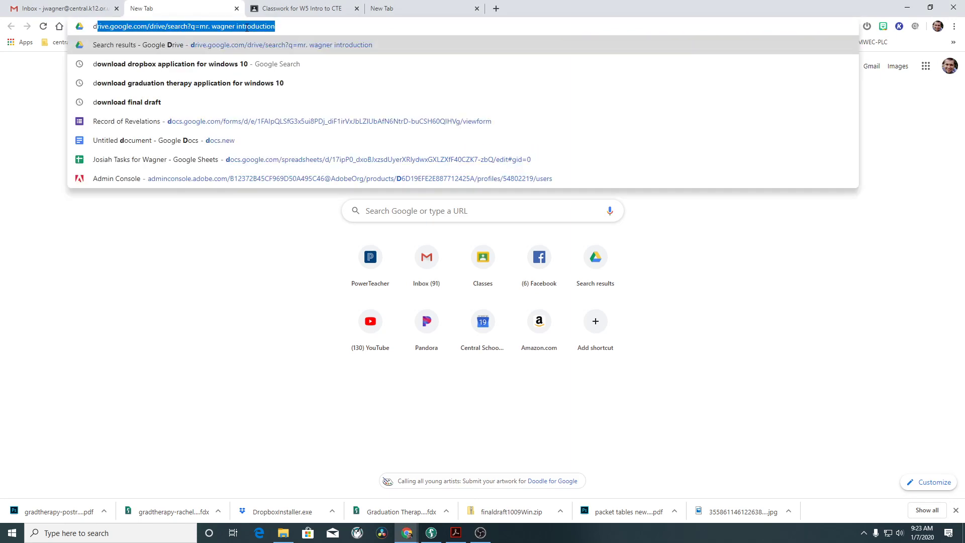
pyautogui.write('ocs.new')
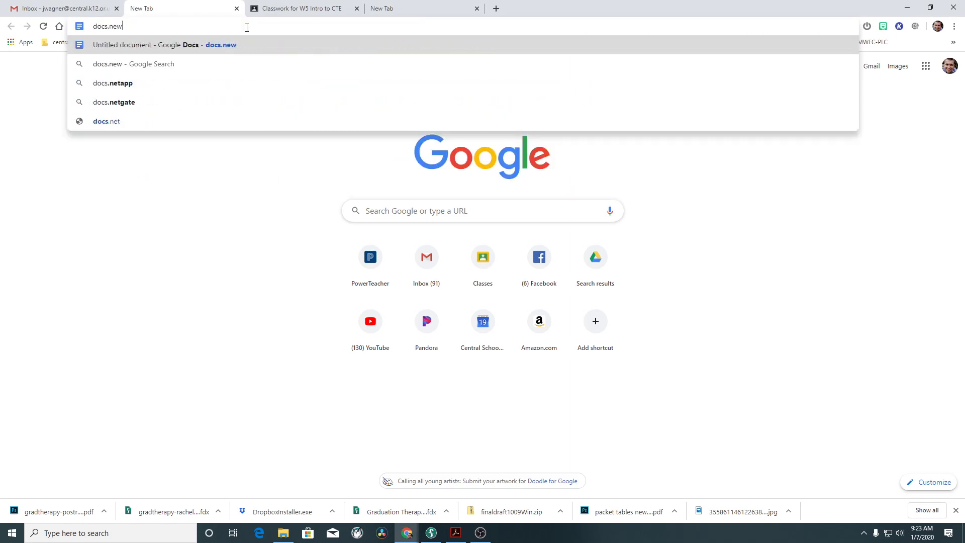
pyautogui.press('Return')
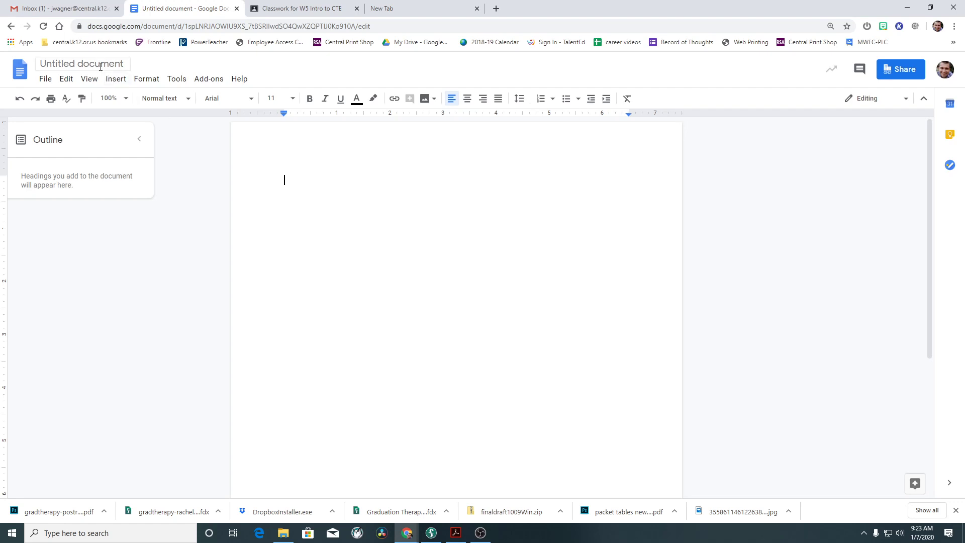
# Rename the untitled document to 'Tables Unit'.
pyautogui.click(75, 64)
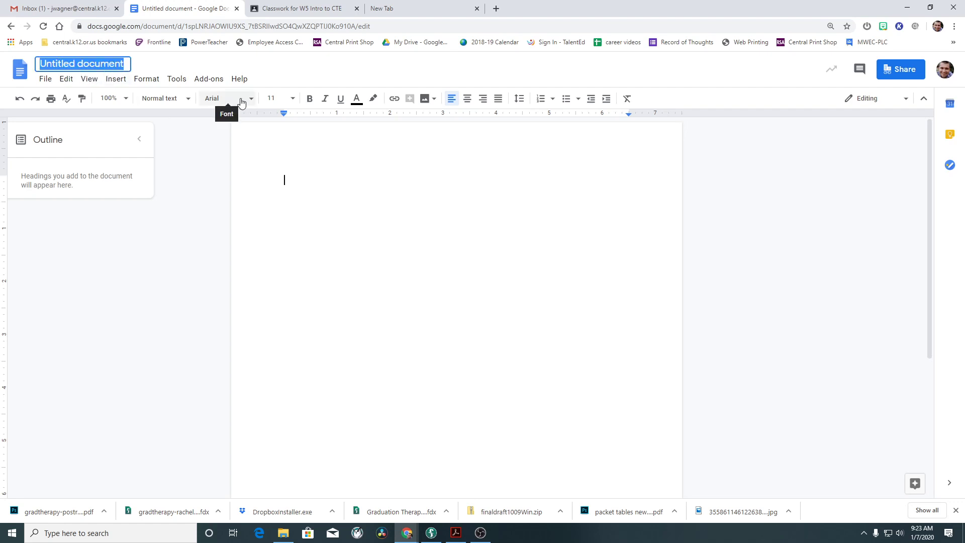
pyautogui.write('Tables ')
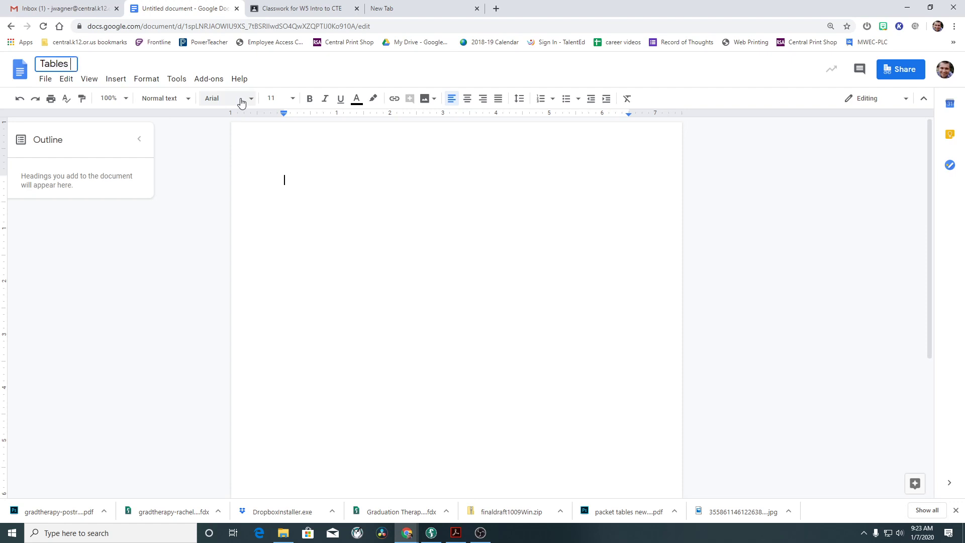
pyautogui.write('Unit')
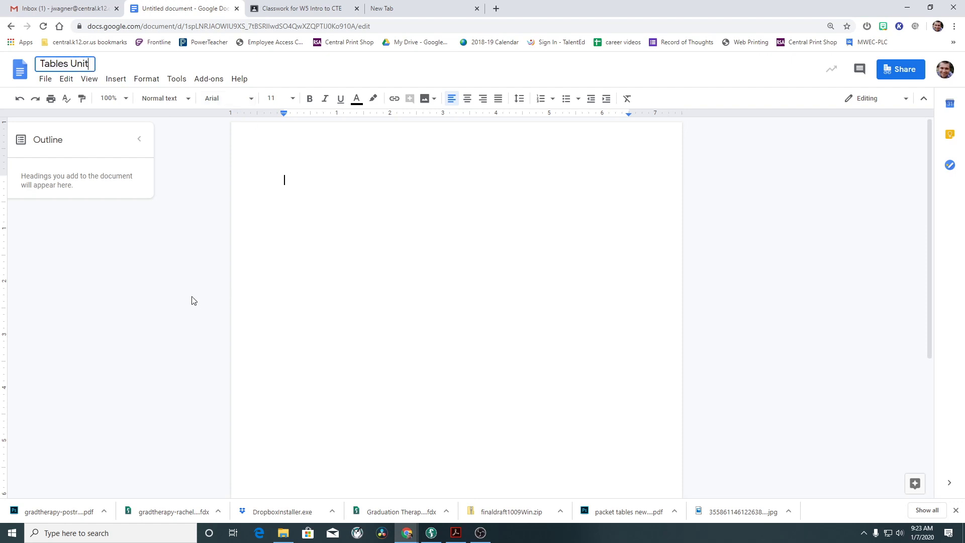
pyautogui.press('Return')
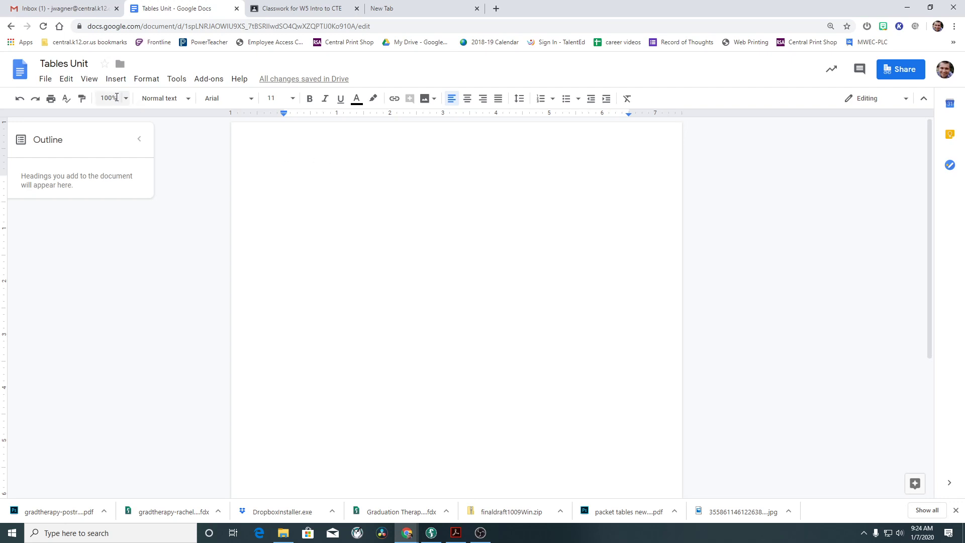
# Insert an empty 3 x 3 table into the document.
pyautogui.click(116, 80)
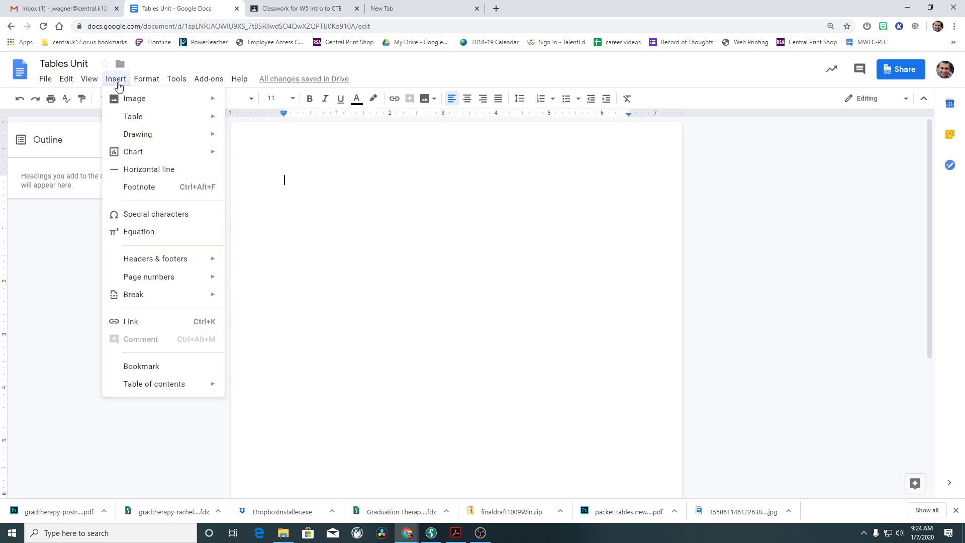
pyautogui.moveTo(137, 125)
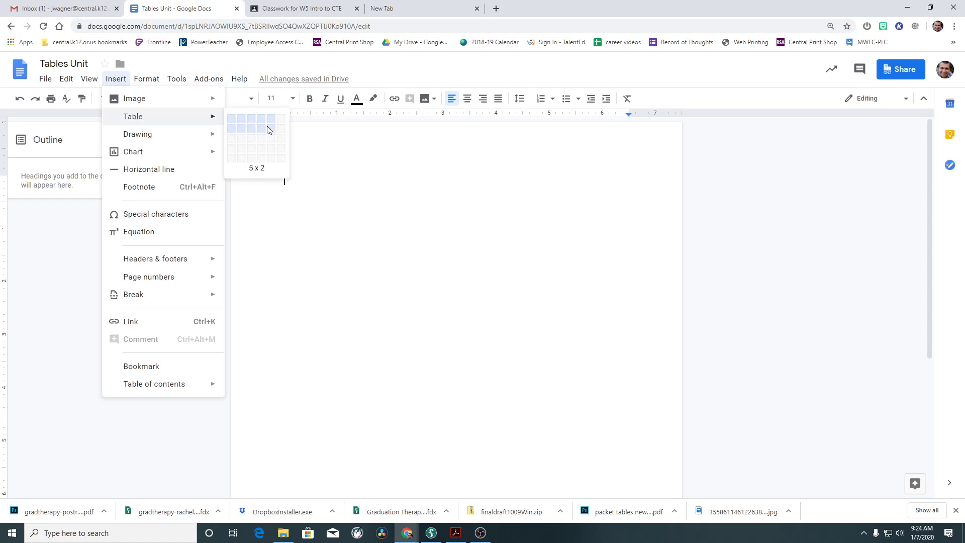
pyautogui.click(307, 8)
pyautogui.click(174, 10)
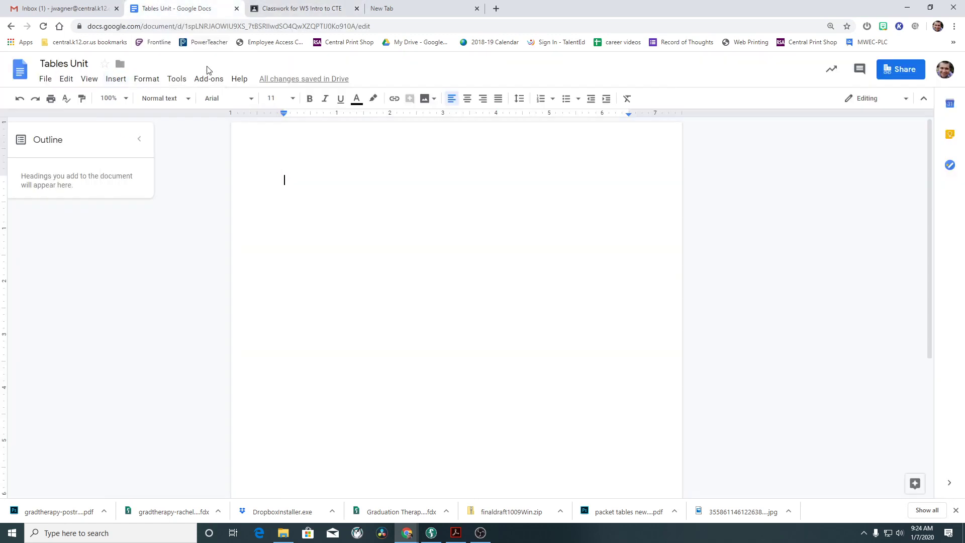
pyautogui.click(115, 79)
pyautogui.moveTo(201, 116)
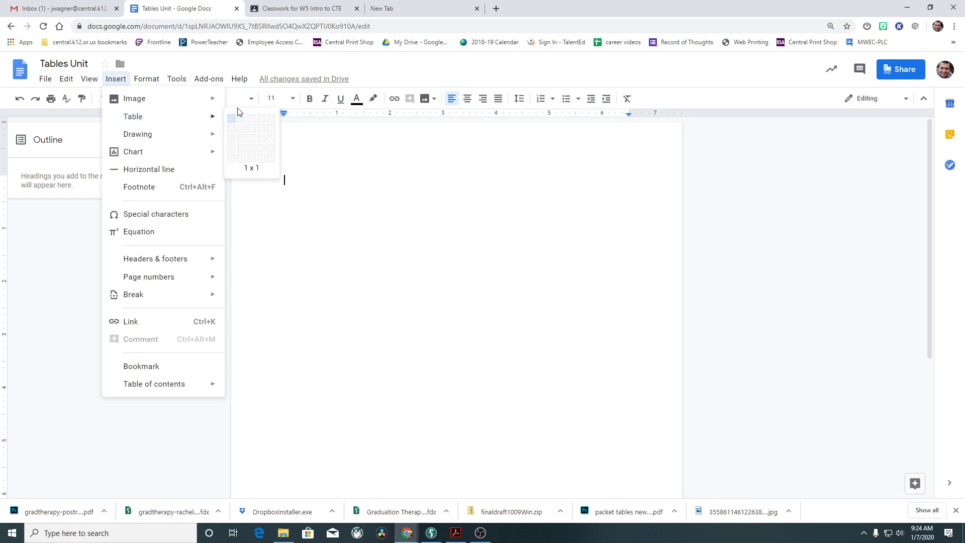
pyautogui.click(252, 140)
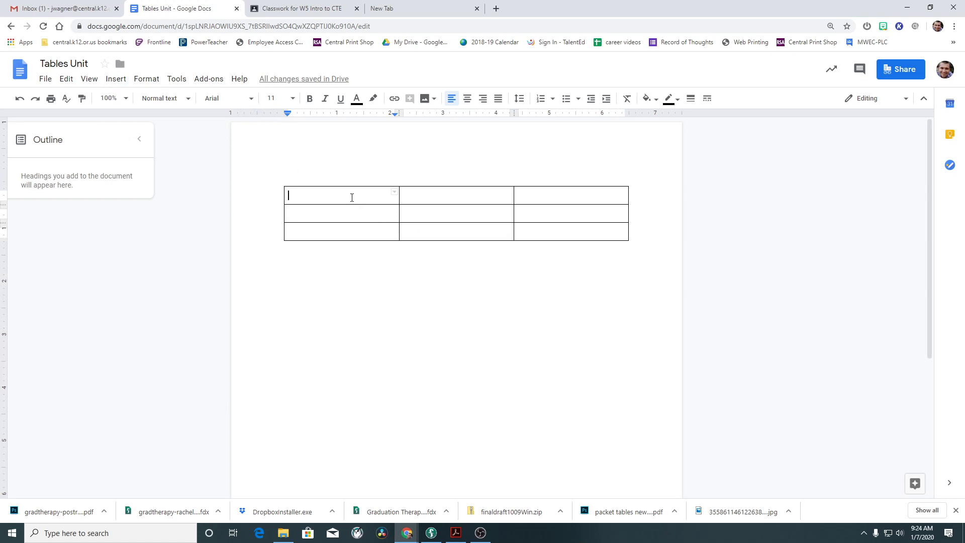
# Enter the heading 'First Name' in the table's top-left cell.
pyautogui.click(356, 212)
pyautogui.click(364, 236)
pyautogui.click(433, 233)
pyautogui.click(563, 197)
pyautogui.click(562, 208)
pyautogui.click(561, 234)
pyautogui.click(469, 218)
pyautogui.click(385, 196)
pyautogui.click(397, 213)
pyautogui.click(402, 213)
pyautogui.click(368, 195)
pyautogui.write('First')
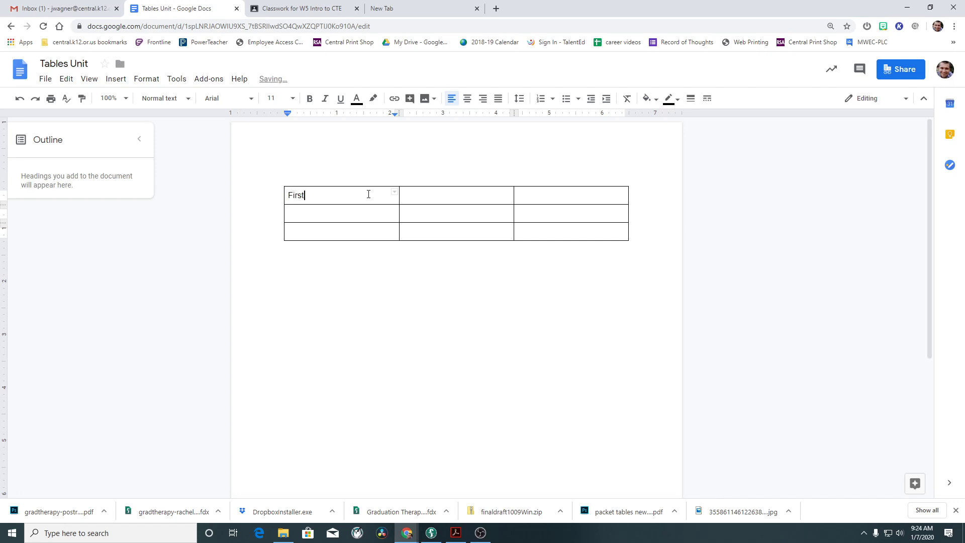
pyautogui.write(' Name')
pyautogui.press('Tab')
# Add the 'Last Name' and 'Phone Number' headings and make the whole top row bold.
pyautogui.write('Lasw')
pyautogui.press('BackSpace')
pyautogui.write('t Name')
pyautogui.press('Tab')
pyautogui.write('Phone')
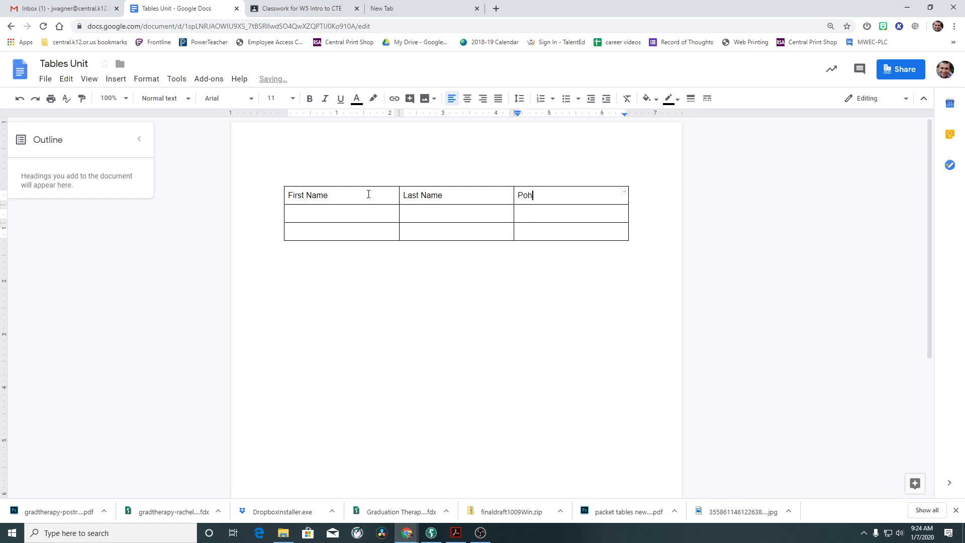
pyautogui.press('BackSpace')
pyautogui.press('BackSpace')
pyautogui.press('BackSpace')
pyautogui.press('BackSpace')
pyautogui.write('hone Number')
pyautogui.moveTo(582, 202); pyautogui.dragTo(334, 205)
pyautogui.click(310, 98)
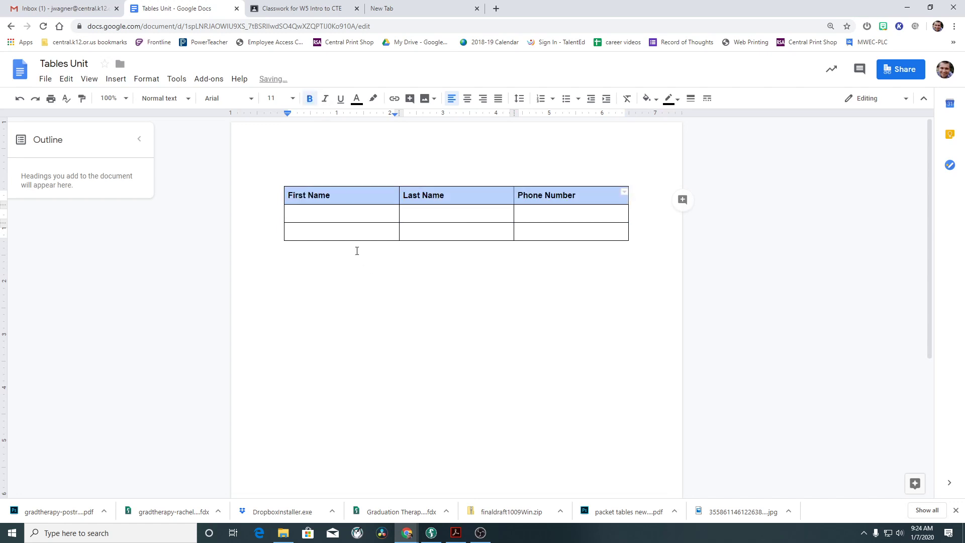
# Fill the first data row with a contact's first name, last name and phone number.
pyautogui.click(333, 220)
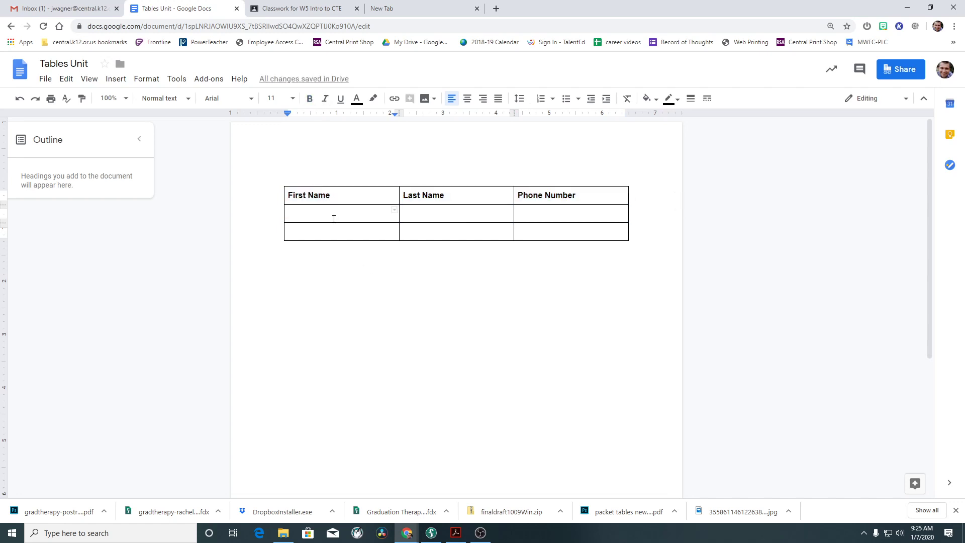
pyautogui.press('Tab')
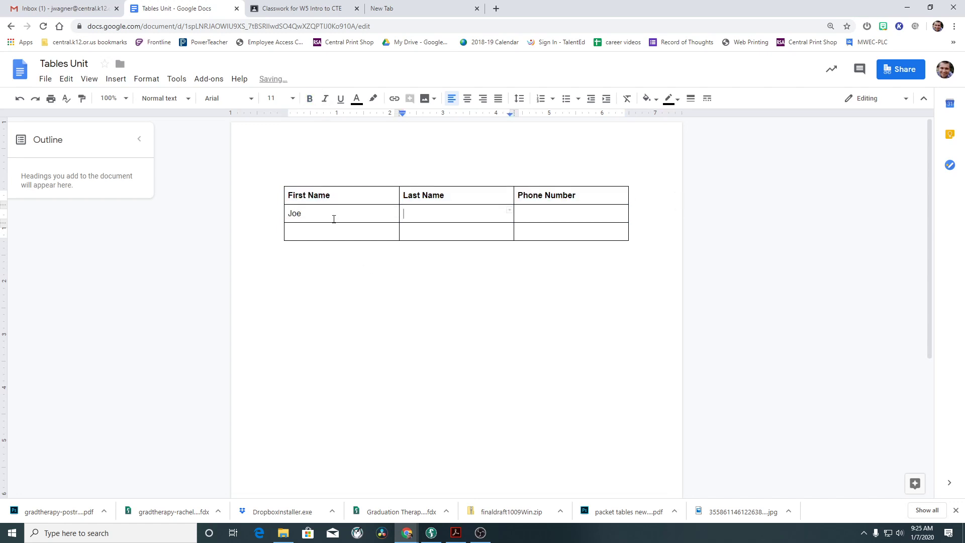
pyautogui.press('Tab')
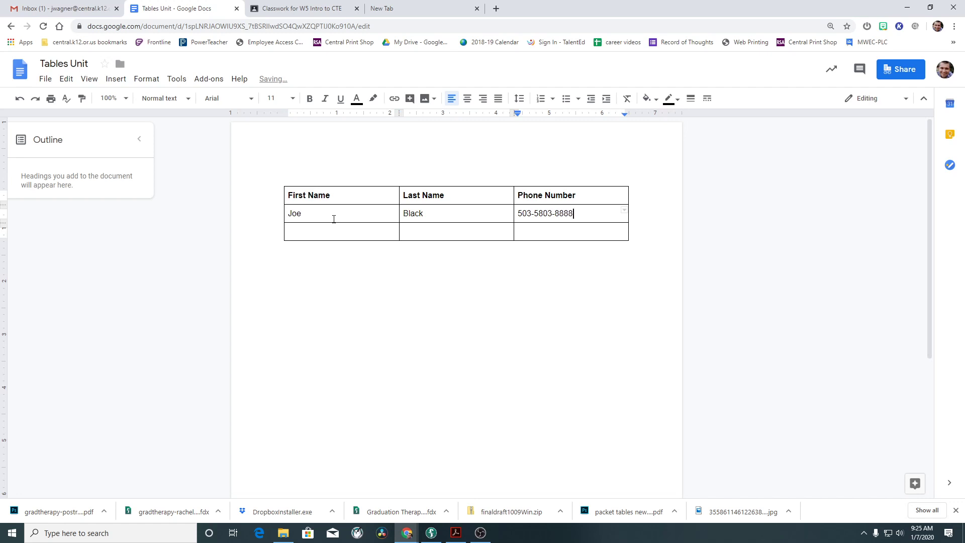
# Fill the last row with a second contact and remove the extra digit from the first phone number.
pyautogui.click(324, 237)
pyautogui.press('Tab')
pyautogui.click(546, 235)
pyautogui.write('503-')
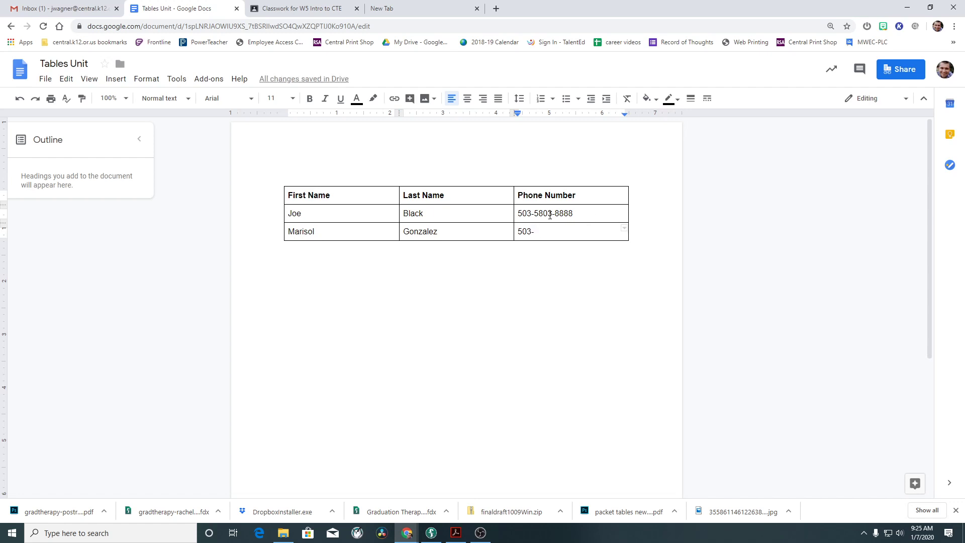
pyautogui.click(544, 213)
pyautogui.press('BackSpace')
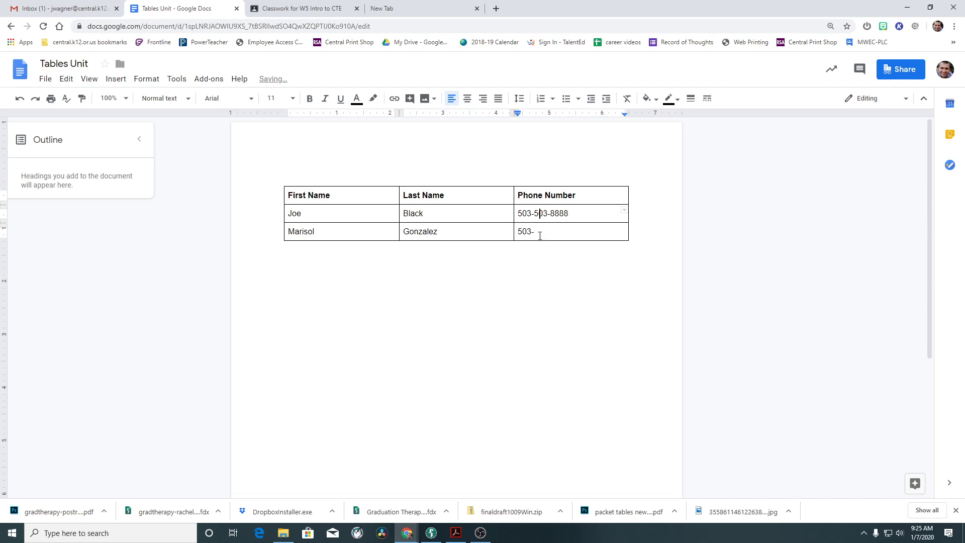
pyautogui.click(539, 236)
pyautogui.click(558, 286)
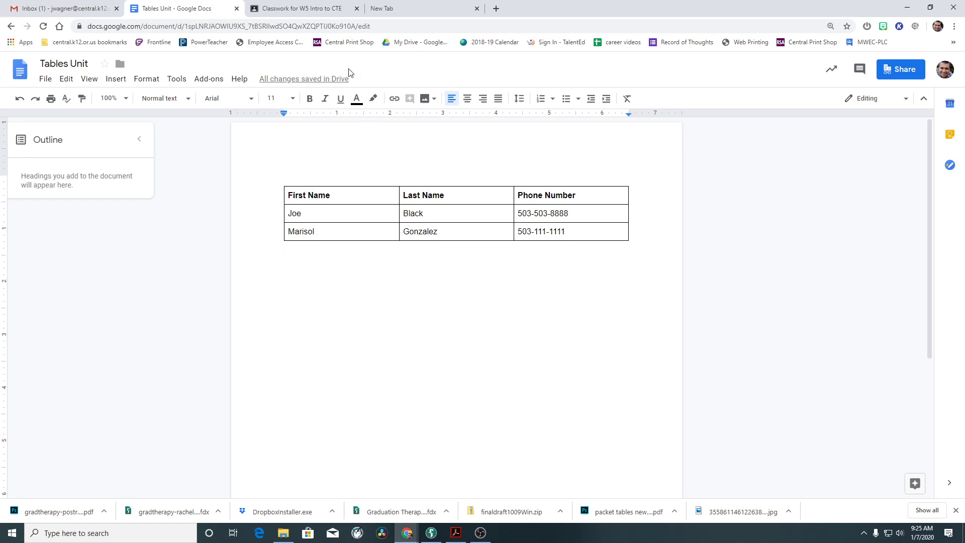
# Scroll through the tables packet PDF and go back to page 1's Broadway Ticket Sales table.
pyautogui.click(316, 13)
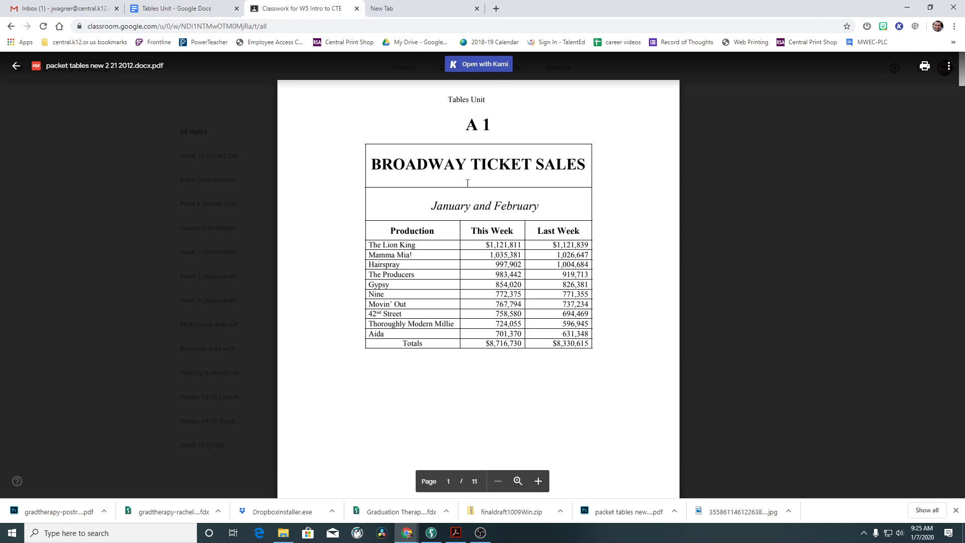
pyautogui.scroll(-9, 435, 202)
pyautogui.scroll(-20, 435, 202)
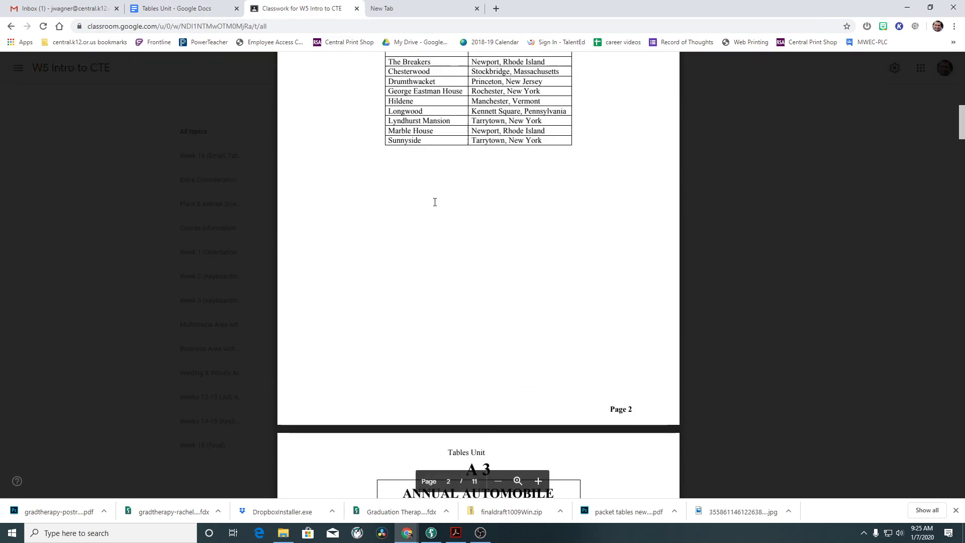
pyautogui.scroll(-20, 434, 202)
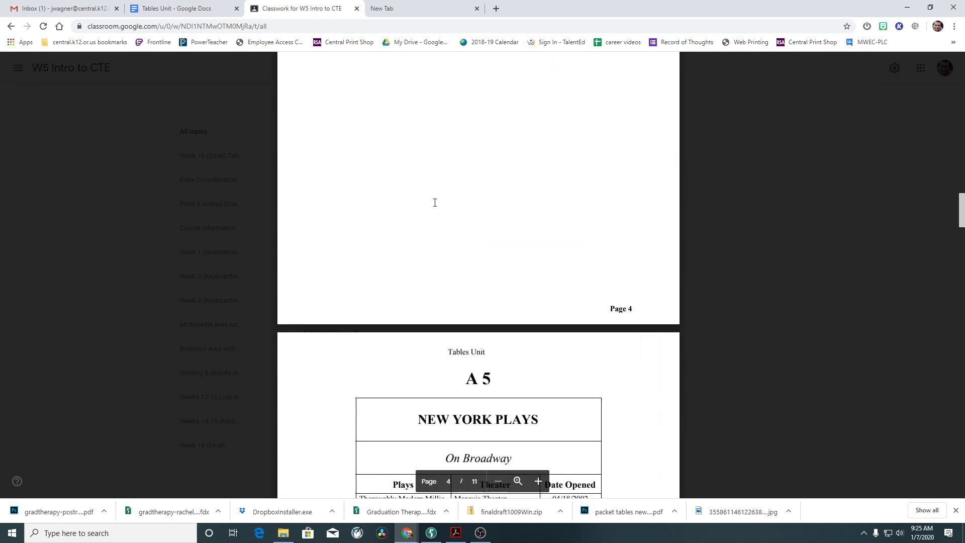
pyautogui.scroll(-20, 434, 204)
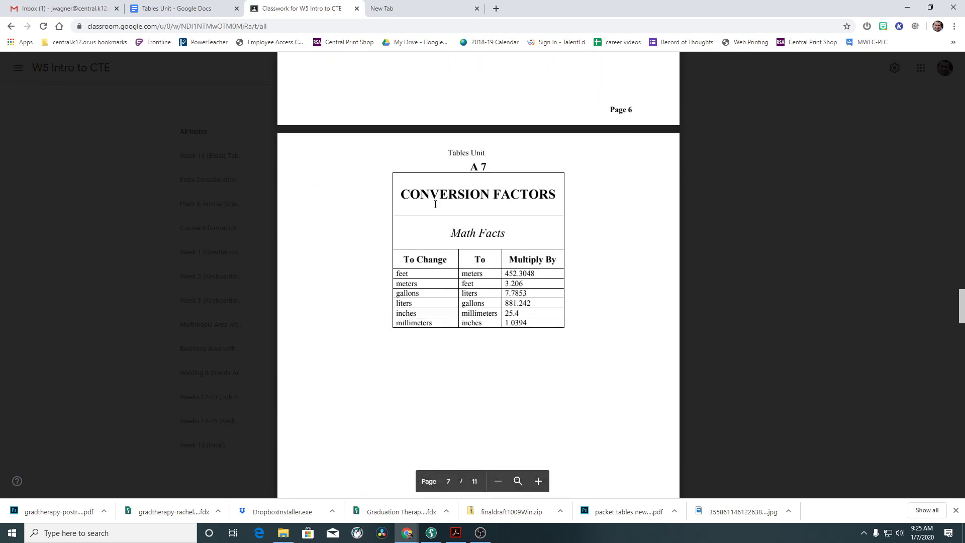
pyautogui.scroll(-2, 435, 204)
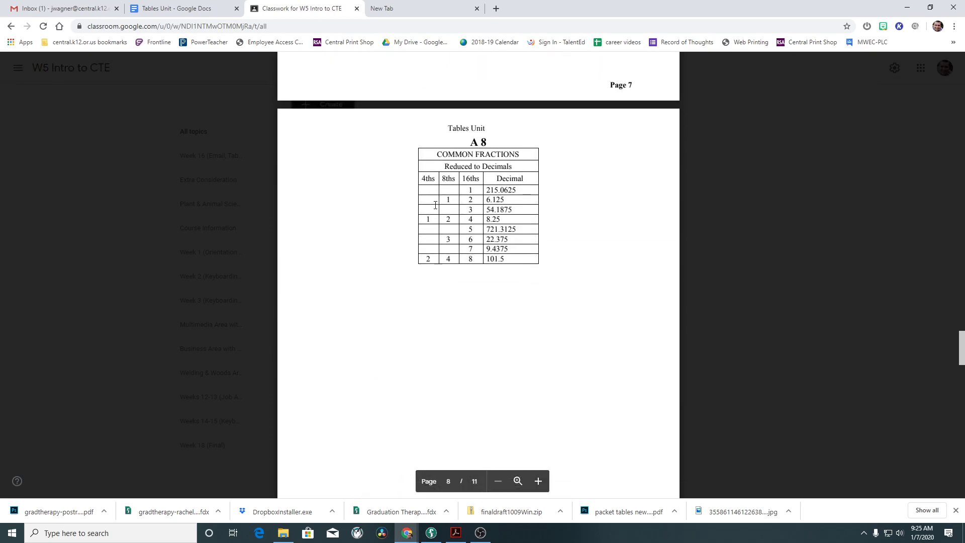
pyautogui.scroll(20, 436, 204)
pyautogui.scroll(8, 436, 203)
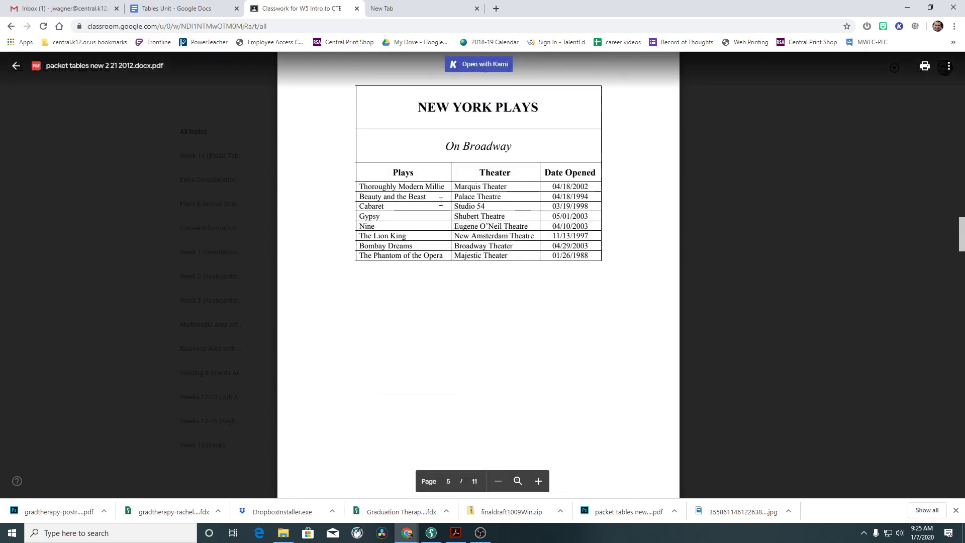
pyautogui.scroll(-15, 439, 203)
pyautogui.scroll(-1, 441, 203)
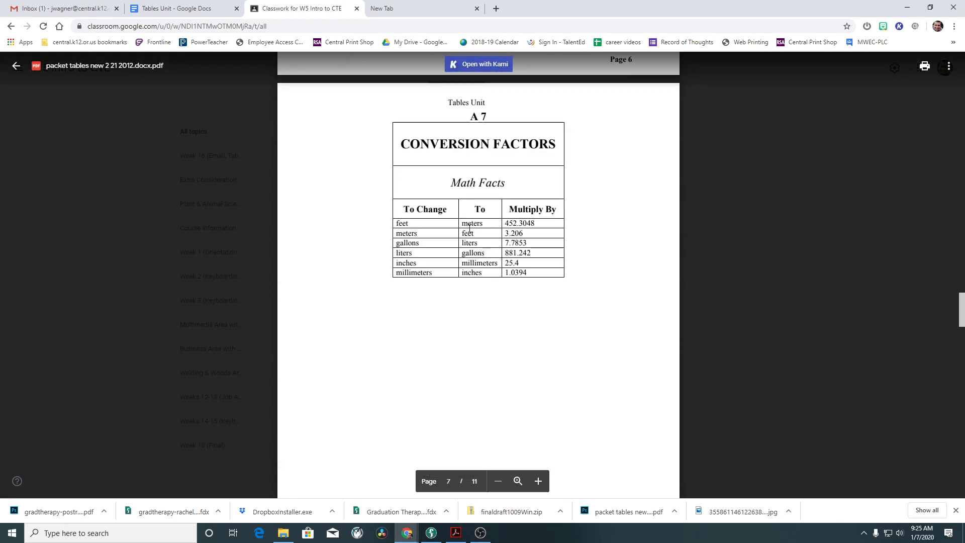
pyautogui.scroll(-10, 510, 208)
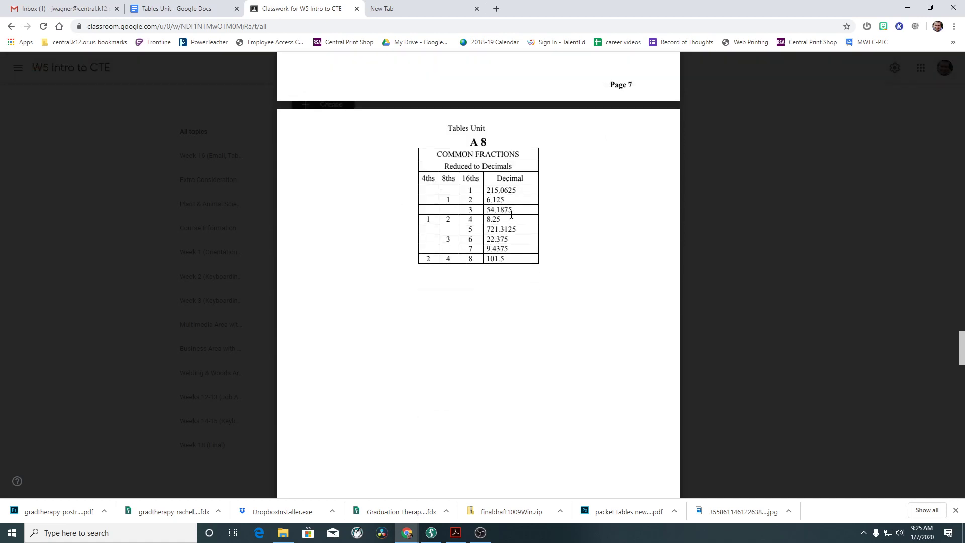
pyautogui.scroll(8, 483, 201)
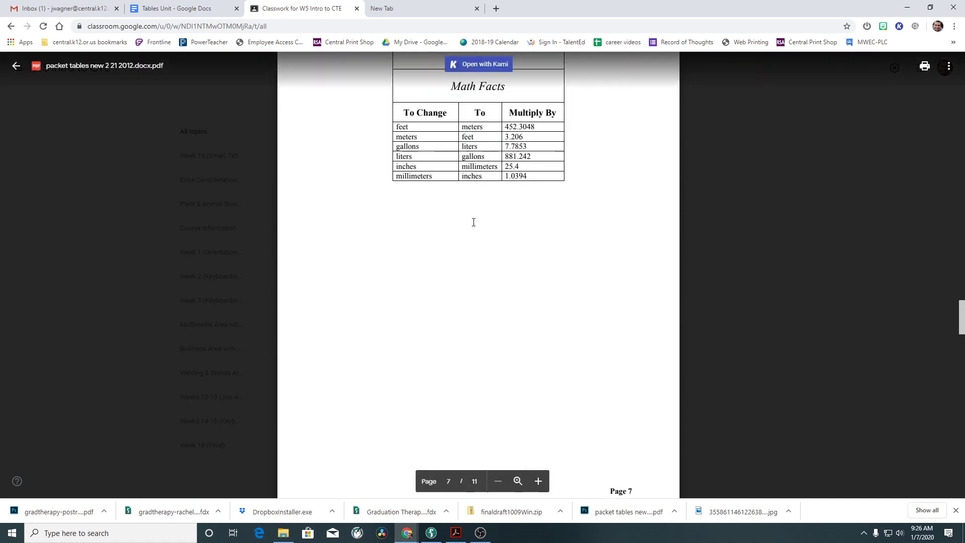
pyautogui.scroll(-8, 481, 147)
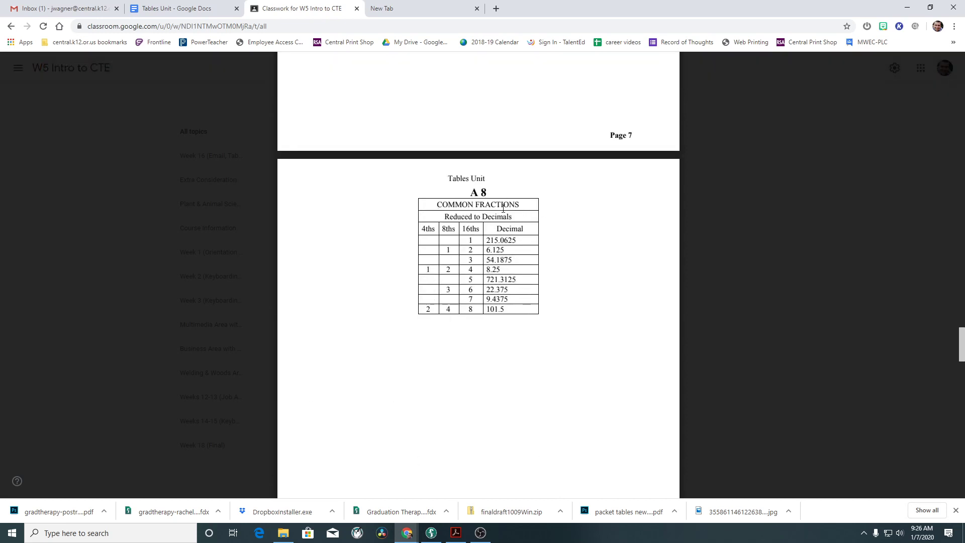
pyautogui.scroll(10, 510, 205)
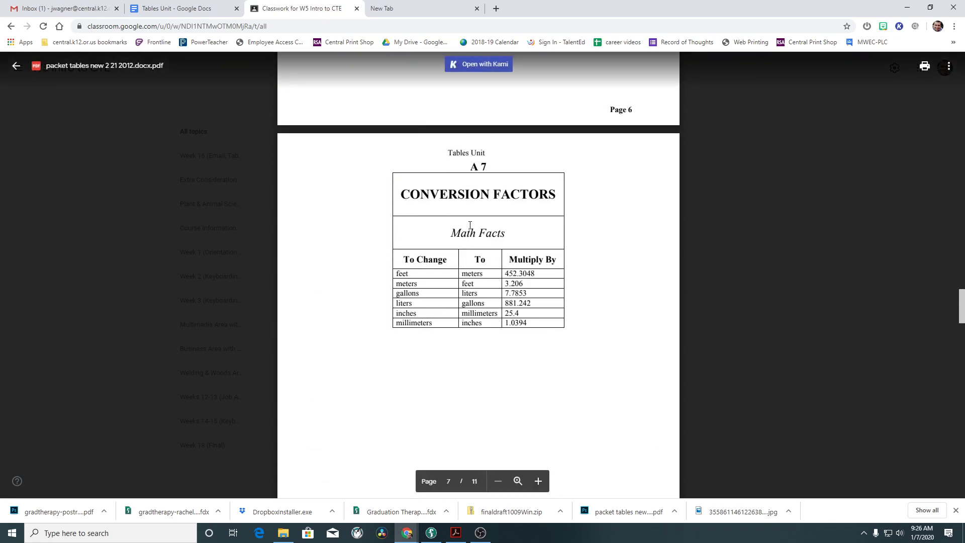
pyautogui.scroll(-4, 485, 288)
pyautogui.scroll(-20, 485, 289)
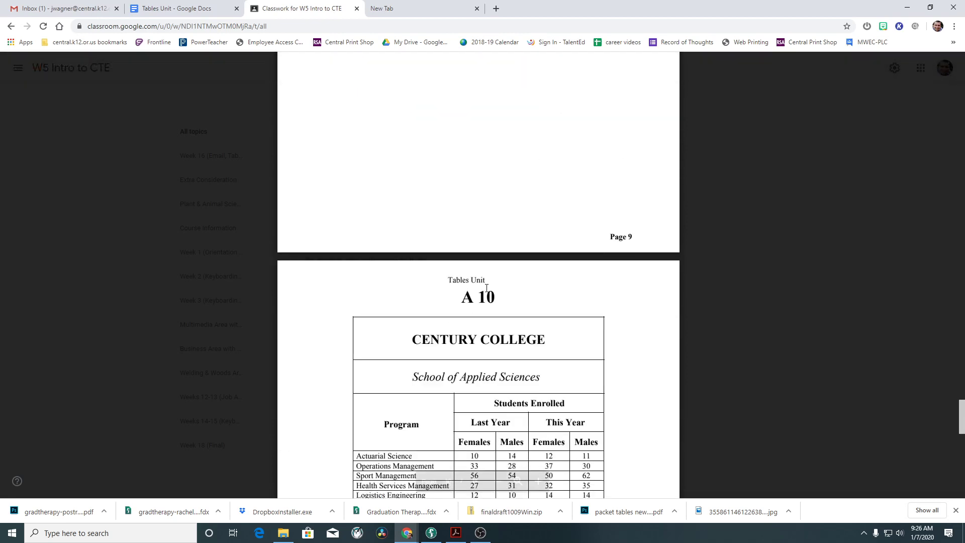
pyautogui.scroll(20, 486, 288)
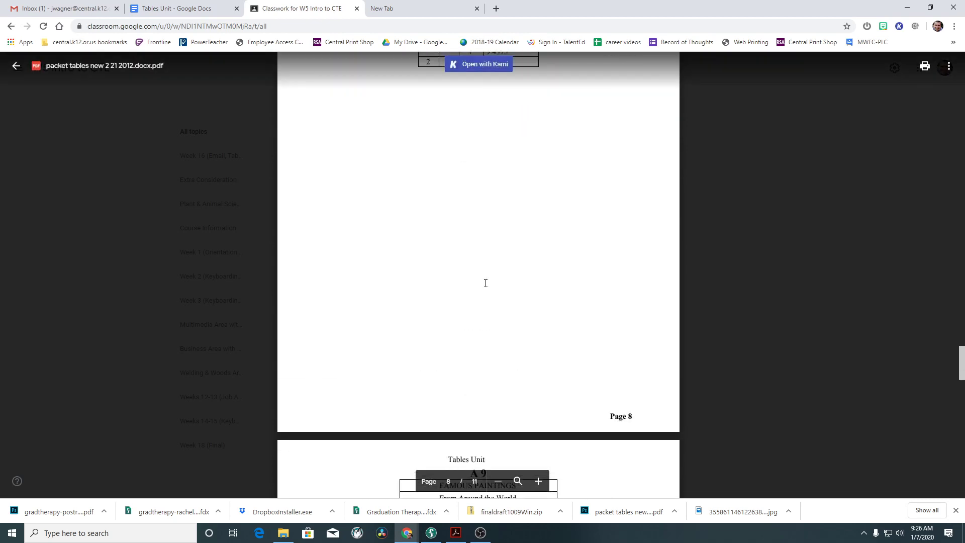
pyautogui.moveTo(961, 327); pyautogui.dragTo(954, 58)
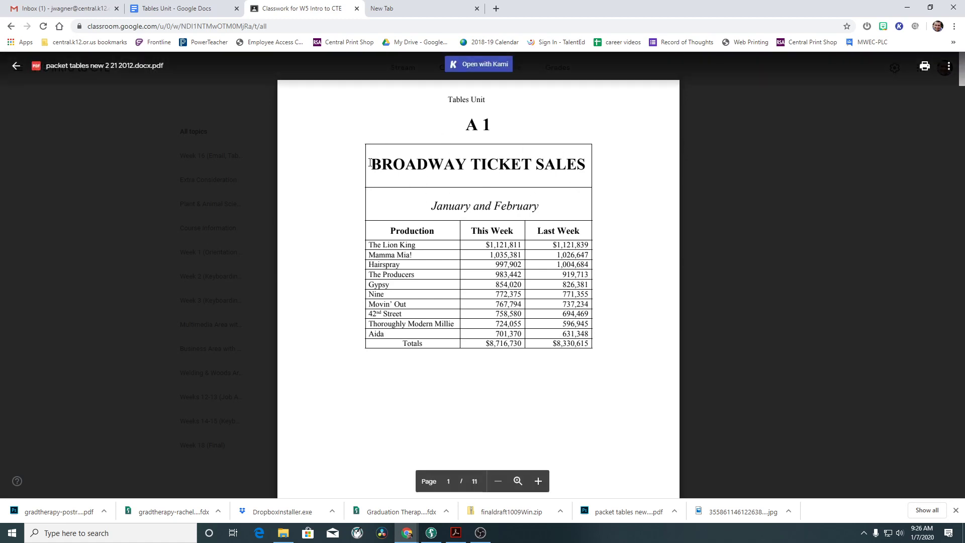
# Add four empty rows to the end of the contact table, then select the header row.
pyautogui.click(159, 8)
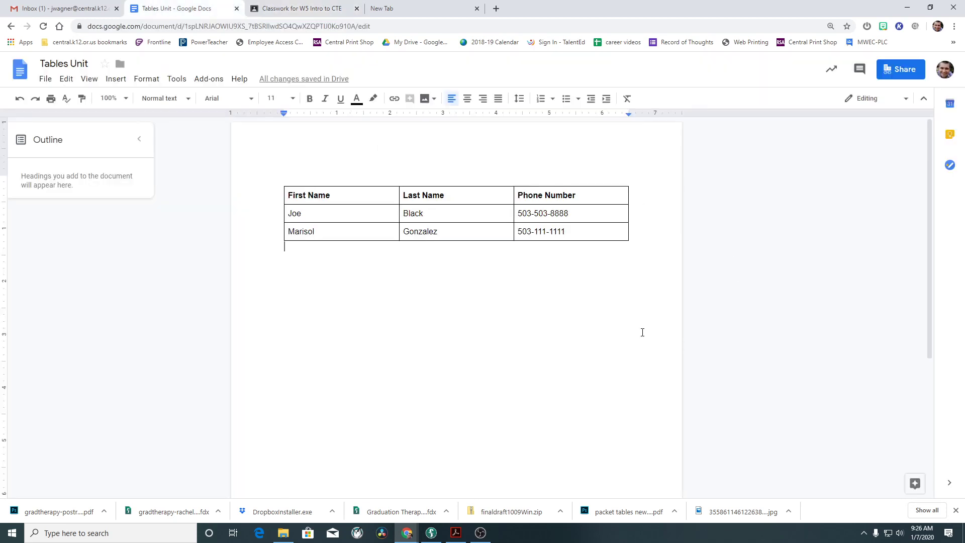
pyautogui.click(611, 233)
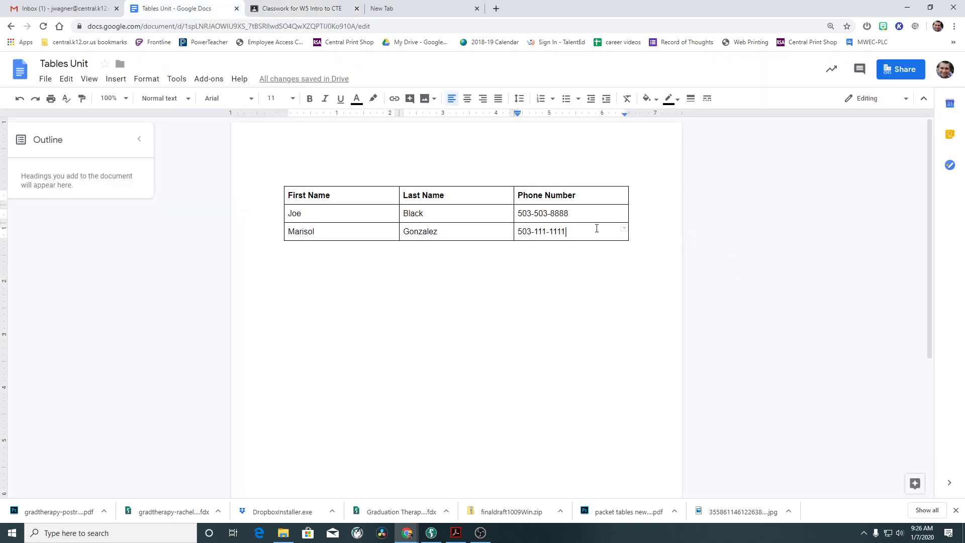
pyautogui.press('Tab')
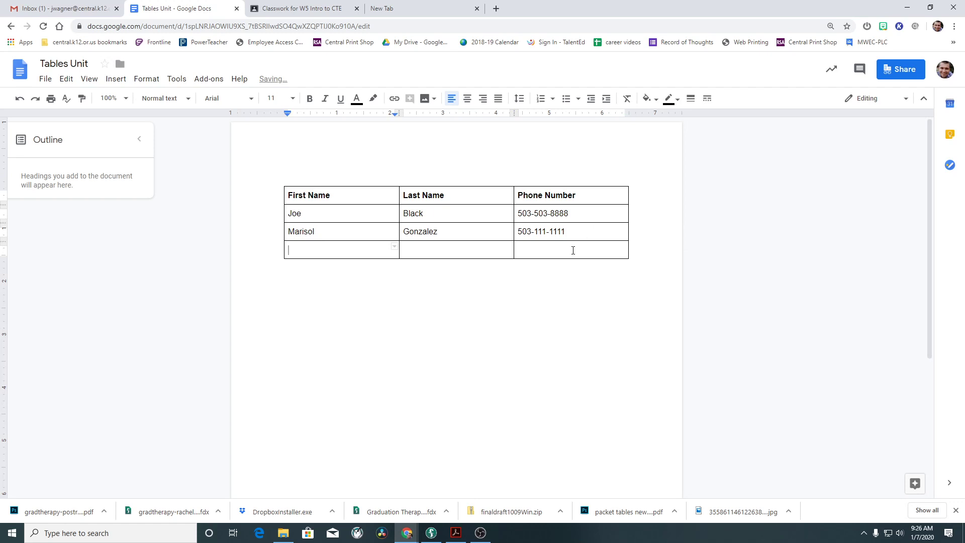
pyautogui.press('Tab')
pyautogui.press('Tab')
pyautogui.press('Tab')
pyautogui.press('Tab')
pyautogui.press('Tab')
pyautogui.press('Tab')
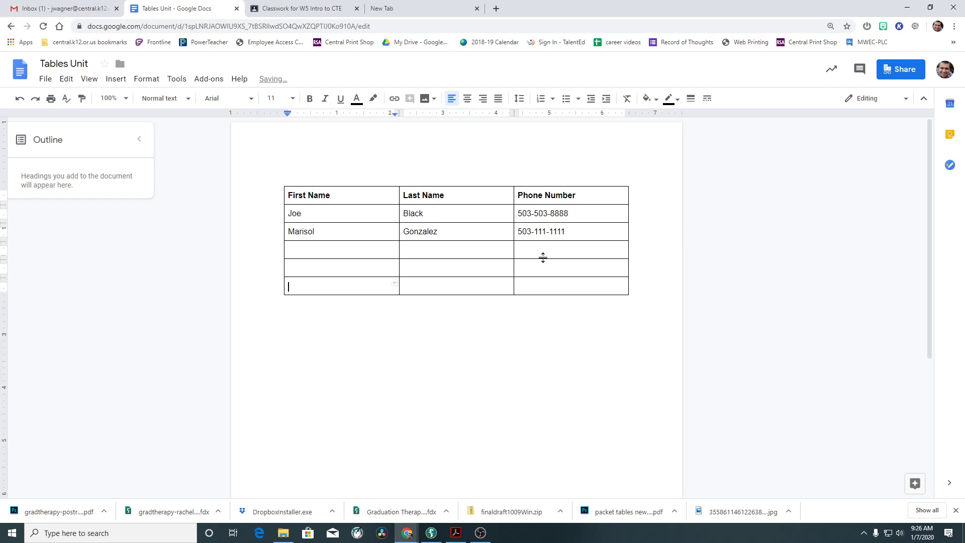
pyautogui.press('Tab')
pyautogui.press('Tab')
pyautogui.press('Tab')
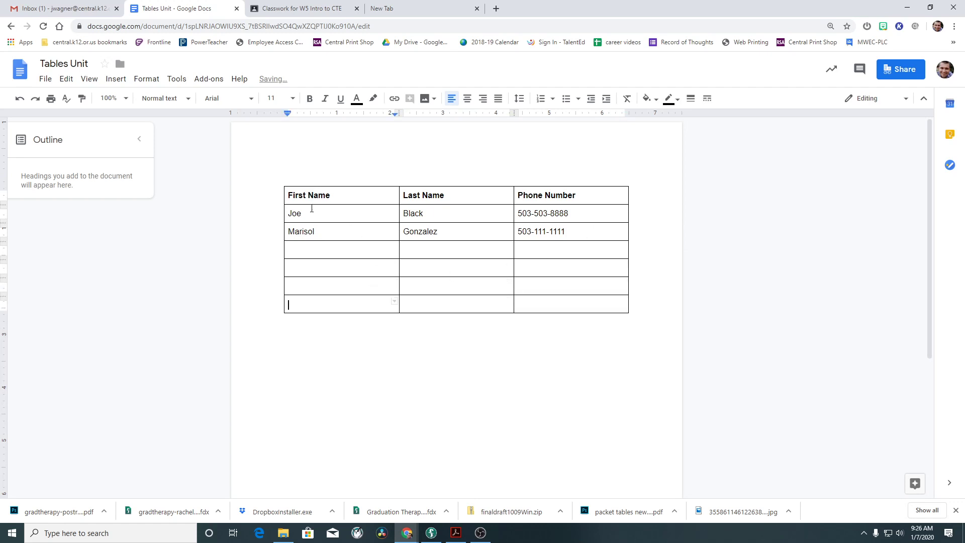
pyautogui.moveTo(288, 196); pyautogui.dragTo(538, 199)
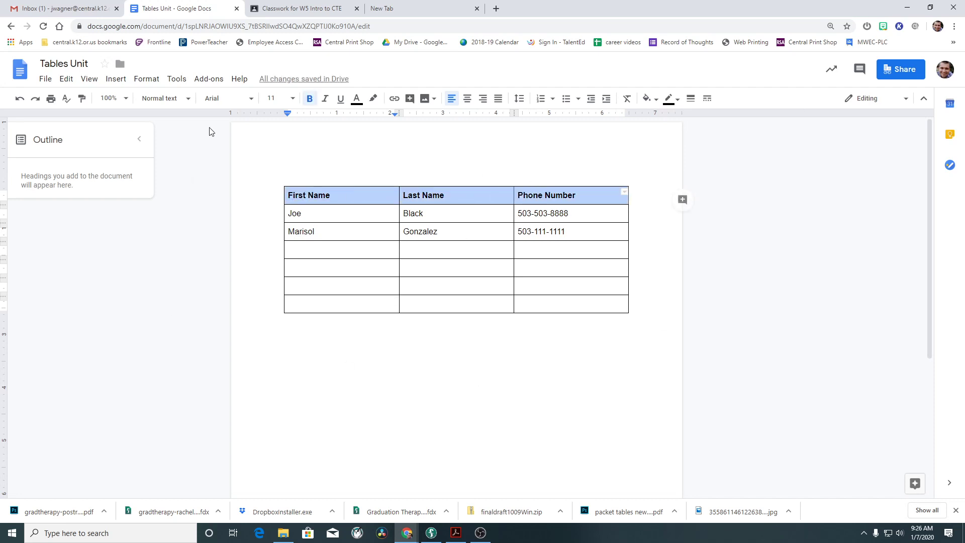
pyautogui.click(157, 82)
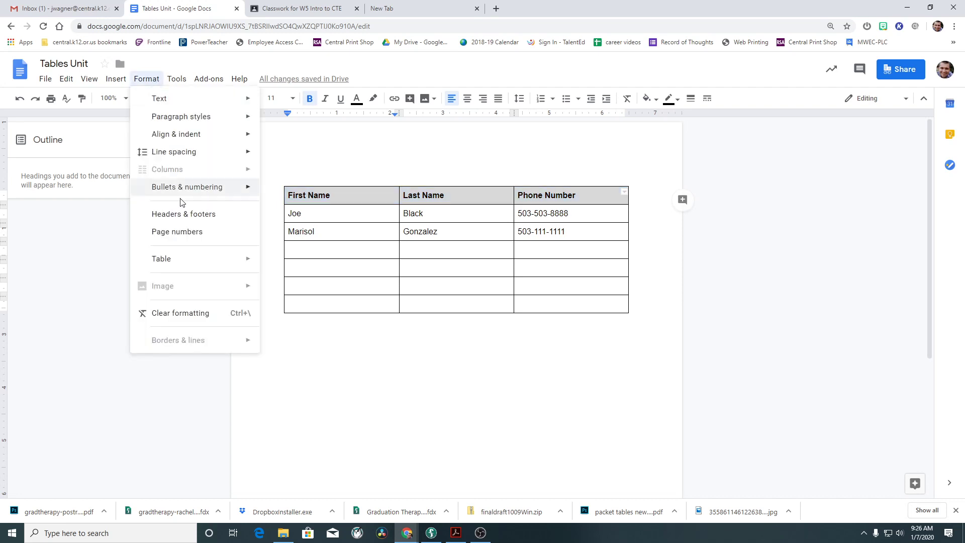
# Merge the table's header row into a single cell.
pyautogui.moveTo(199, 269)
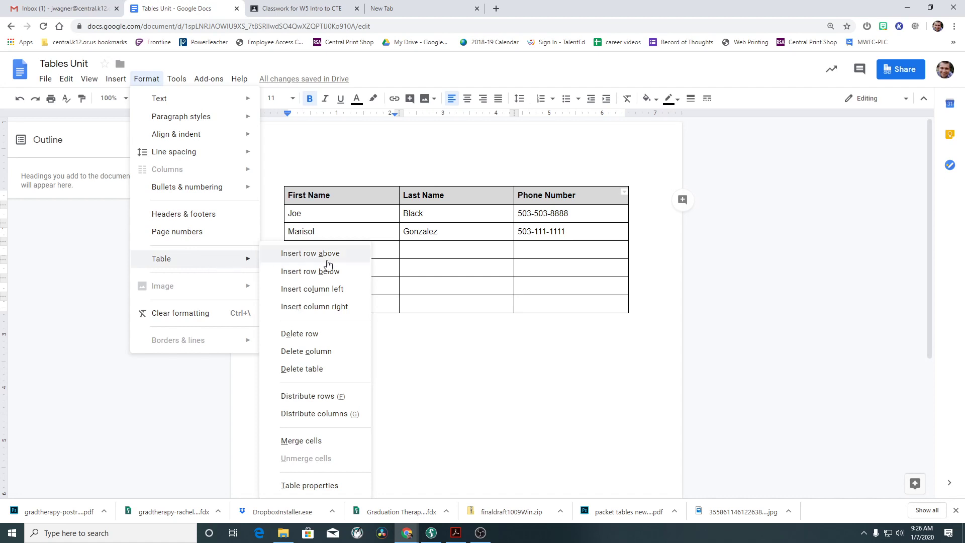
pyautogui.click(338, 439)
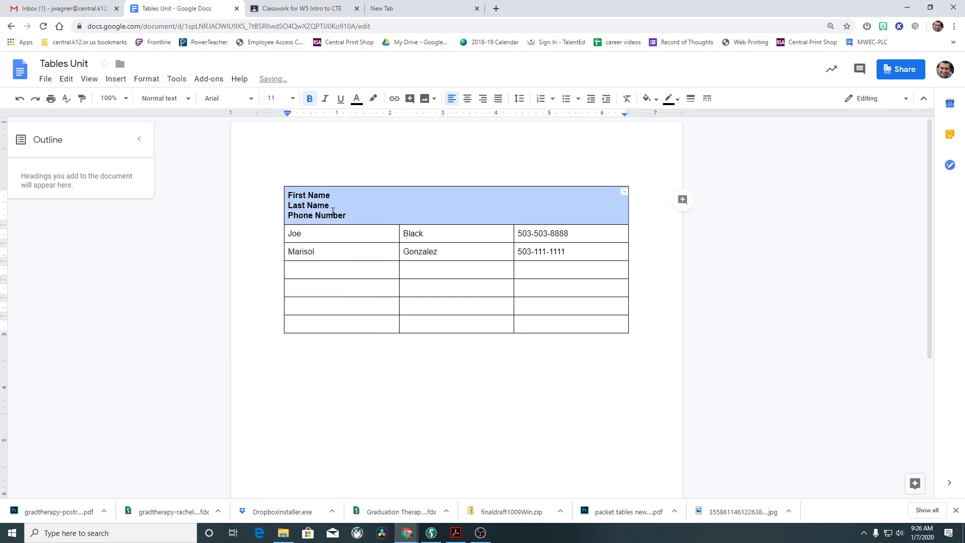
pyautogui.click(312, 7)
# Merge the first data row into a single cell as well.
pyautogui.click(287, 232)
pyautogui.moveTo(289, 234); pyautogui.dragTo(624, 232)
pyautogui.click(135, 81)
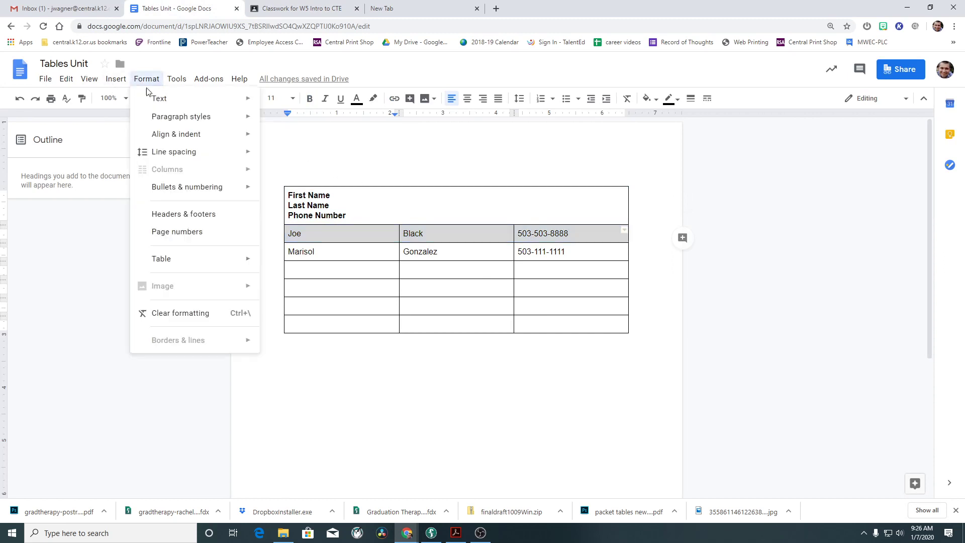
pyautogui.moveTo(215, 259)
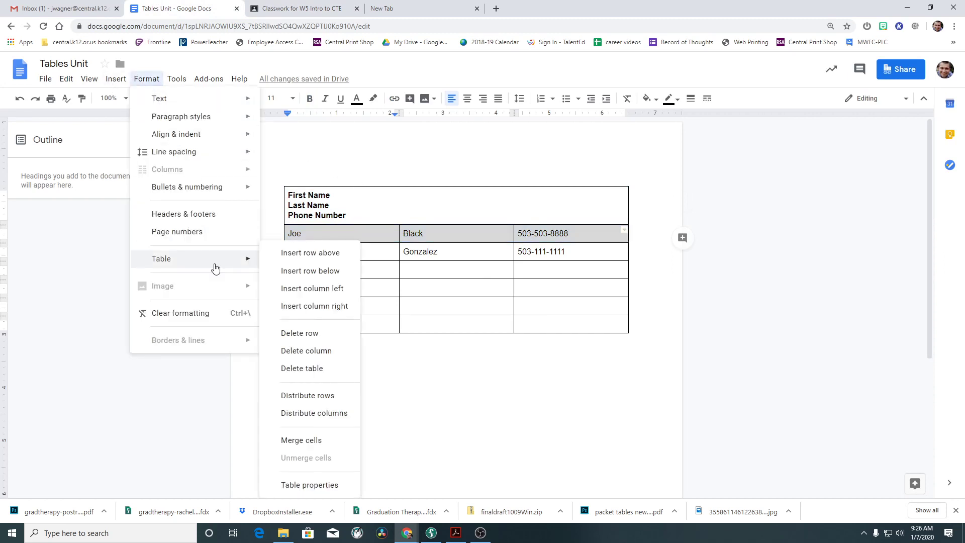
pyautogui.click(307, 440)
pyautogui.moveTo(343, 208); pyautogui.dragTo(288, 194)
pyautogui.click(283, 11)
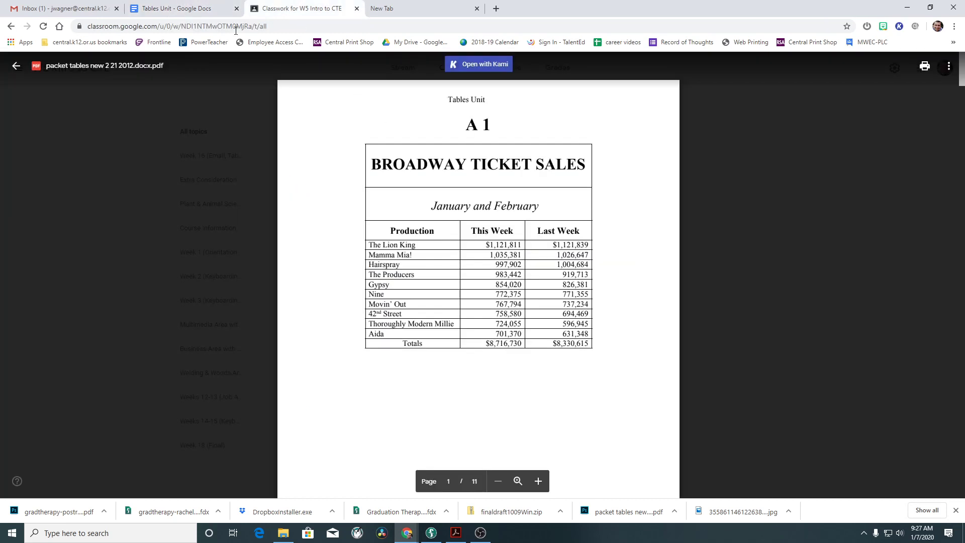
pyautogui.click(199, 10)
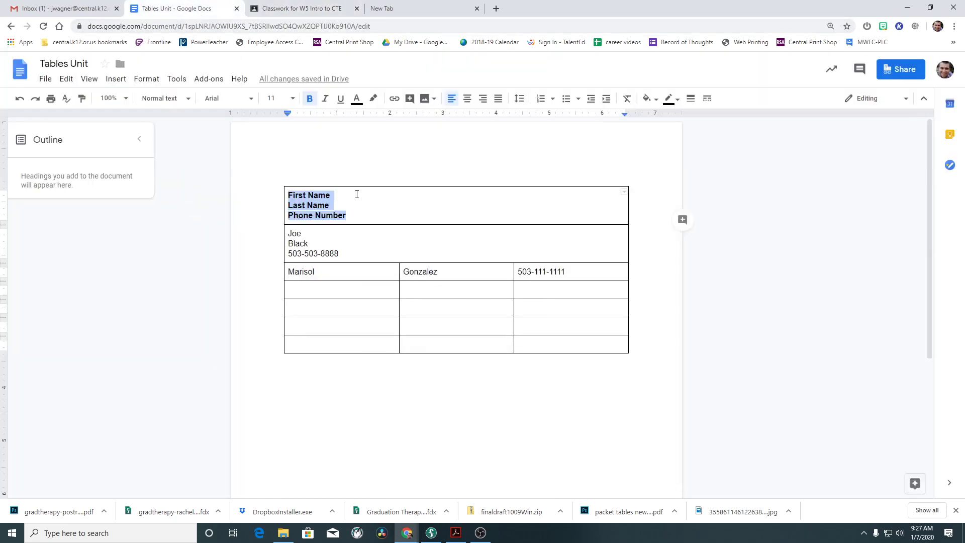
# Type the BROADWAY TICKET SALES title into the merged header cell, checking it against the PDF.
pyautogui.write('BRO')
pyautogui.press('BackSpace')
pyautogui.write('RO')
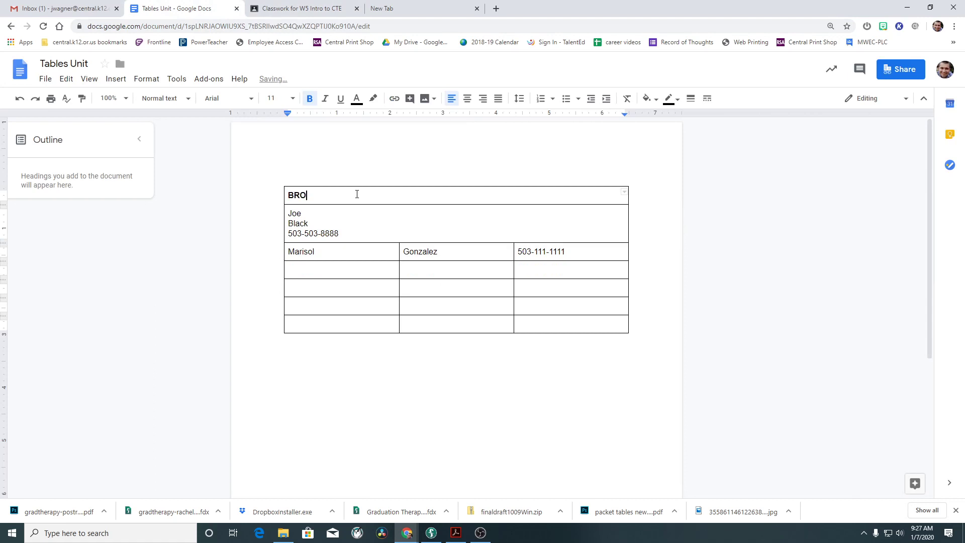
pyautogui.write('ADWAY TICKET SALES')
pyautogui.hotkey('ctrl', 'Tab')
pyautogui.doubleClick(372, 164)
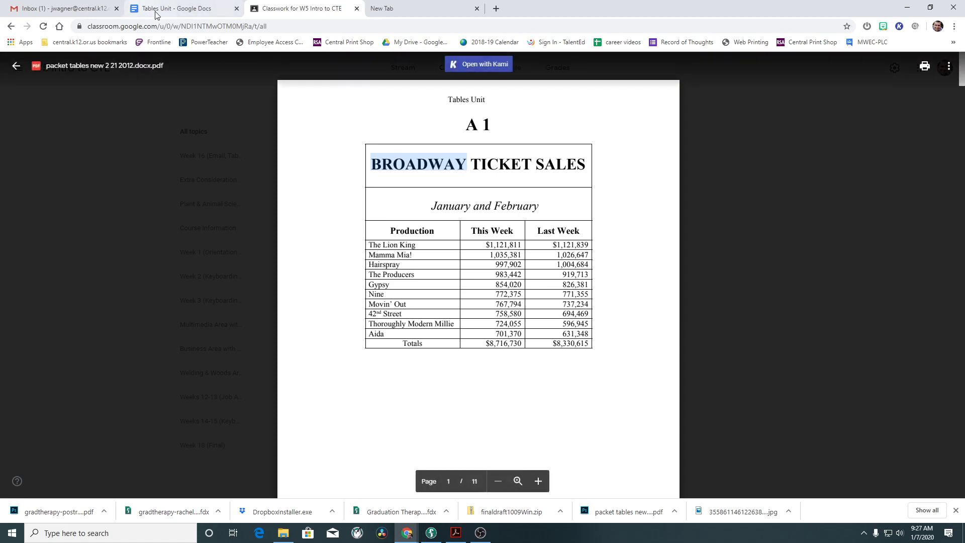
pyautogui.click(176, 9)
# Set the title to Merriweather Black at 30 pt.
pyautogui.moveTo(398, 196); pyautogui.dragTo(290, 194)
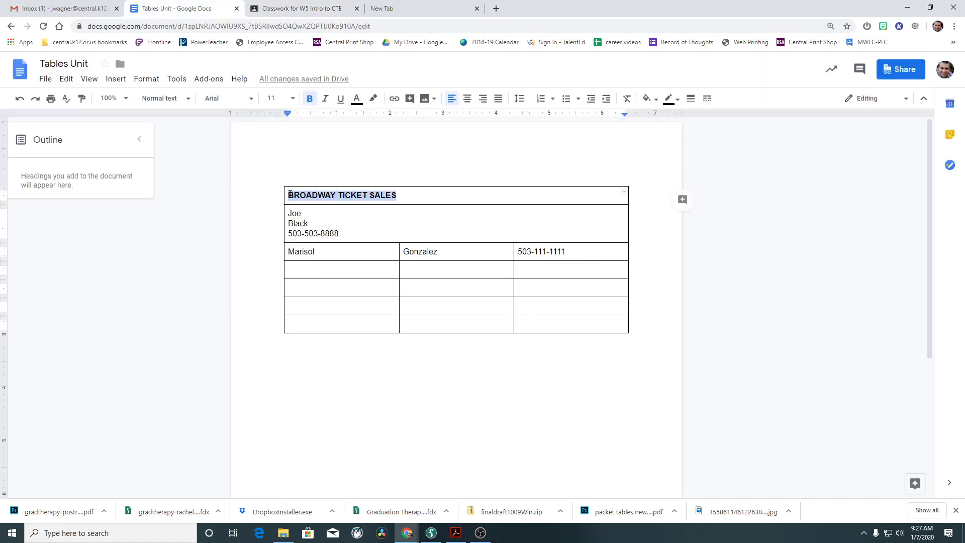
pyautogui.click(243, 99)
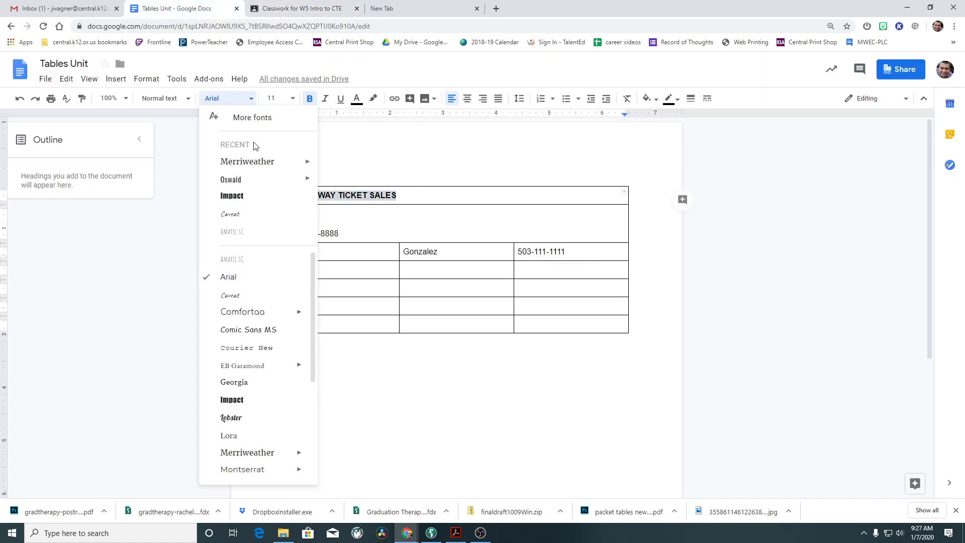
pyautogui.moveTo(266, 166)
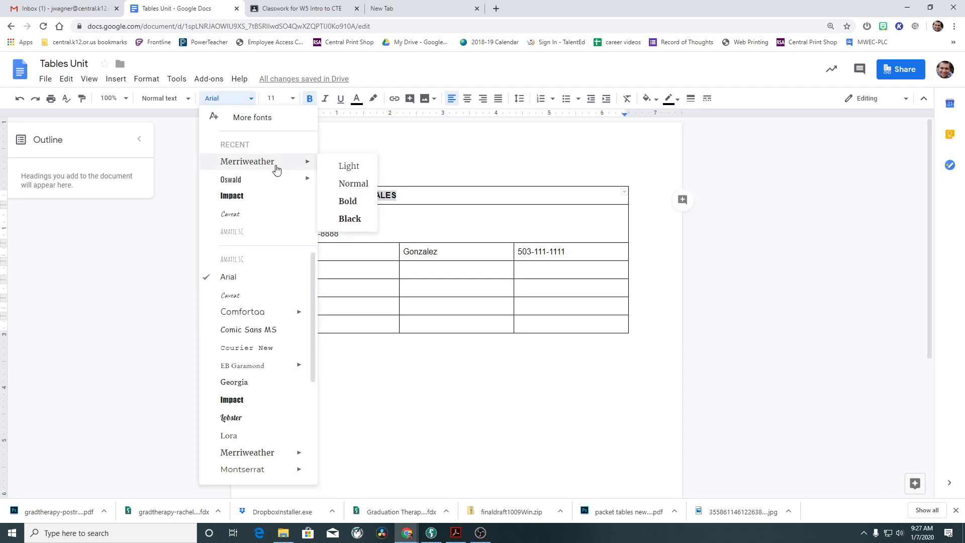
pyautogui.click(352, 217)
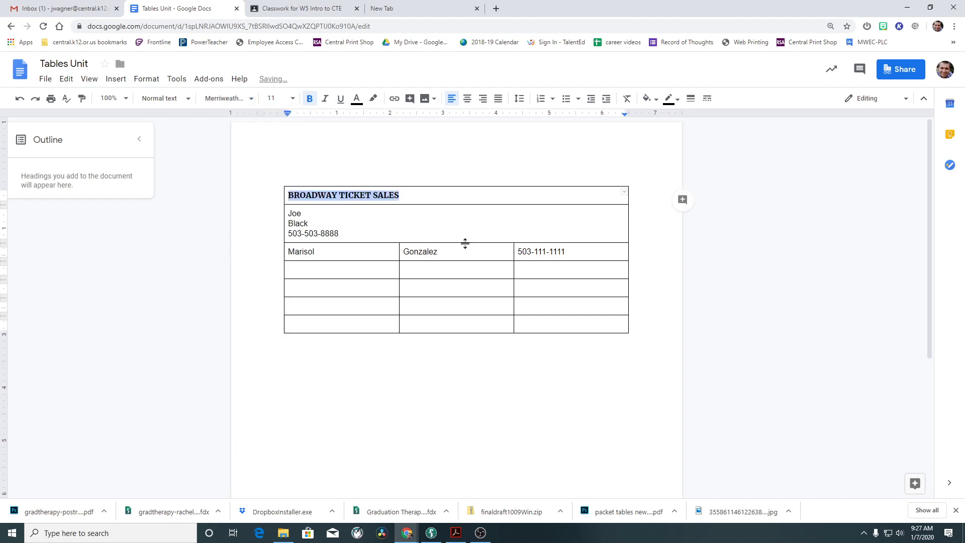
pyautogui.click(409, 196)
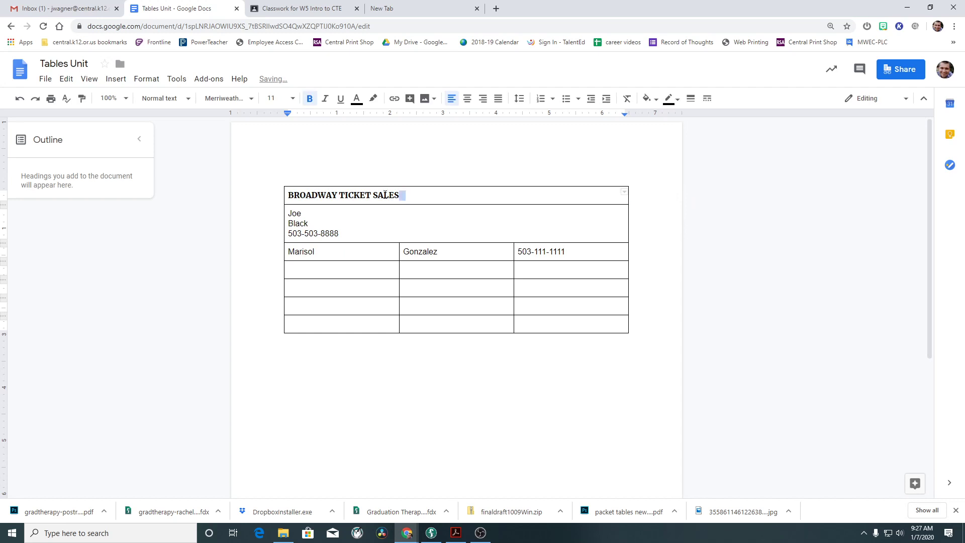
pyautogui.moveTo(401, 195); pyautogui.dragTo(290, 195)
pyautogui.click(293, 99)
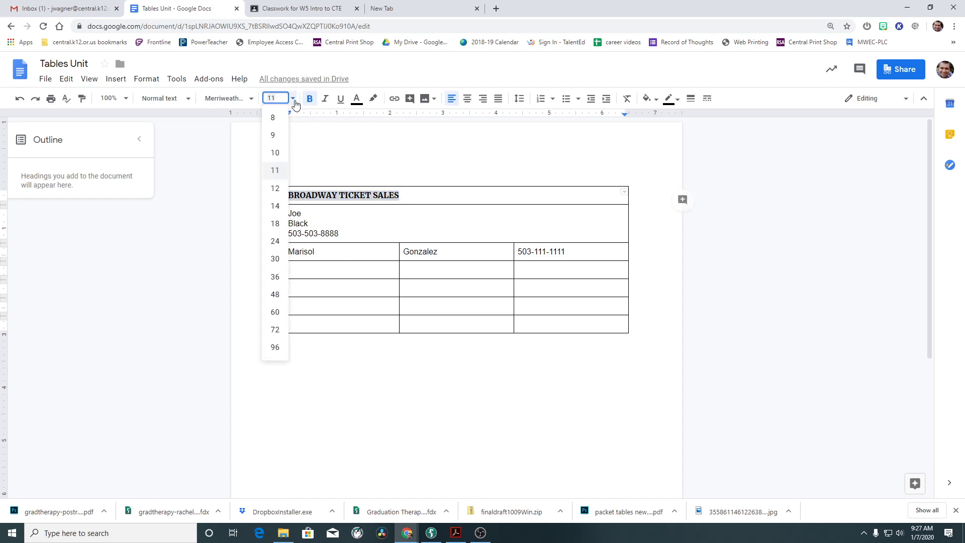
pyautogui.click(275, 259)
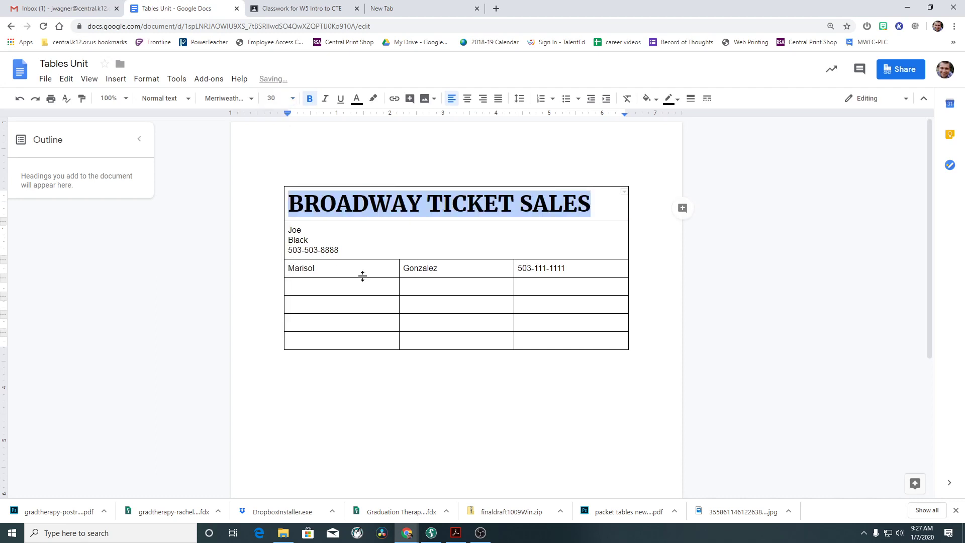
# After comparing with the PDF, change the title's font to Times New Roman.
pyautogui.click(428, 215)
pyautogui.click(296, 8)
pyautogui.click(181, 8)
pyautogui.click(485, 212)
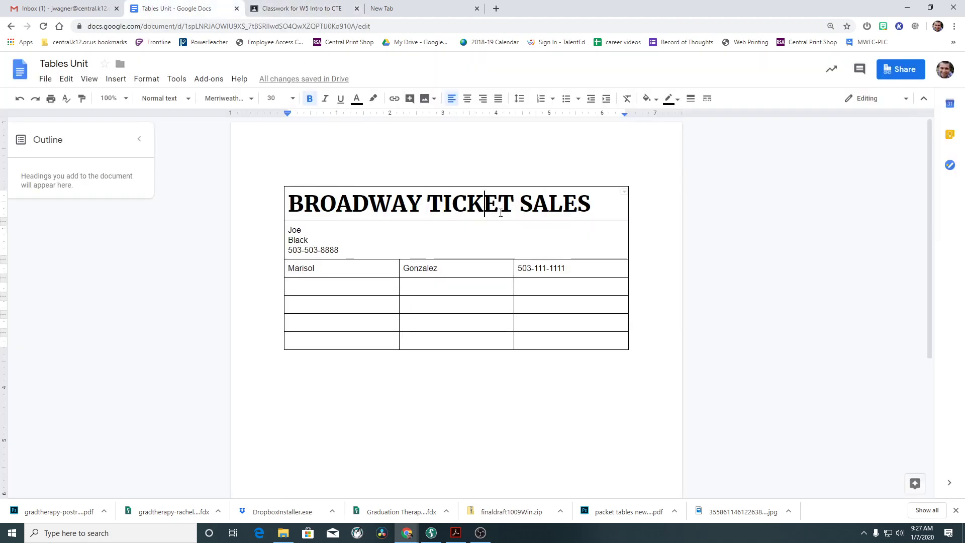
pyautogui.moveTo(591, 203); pyautogui.dragTo(287, 203)
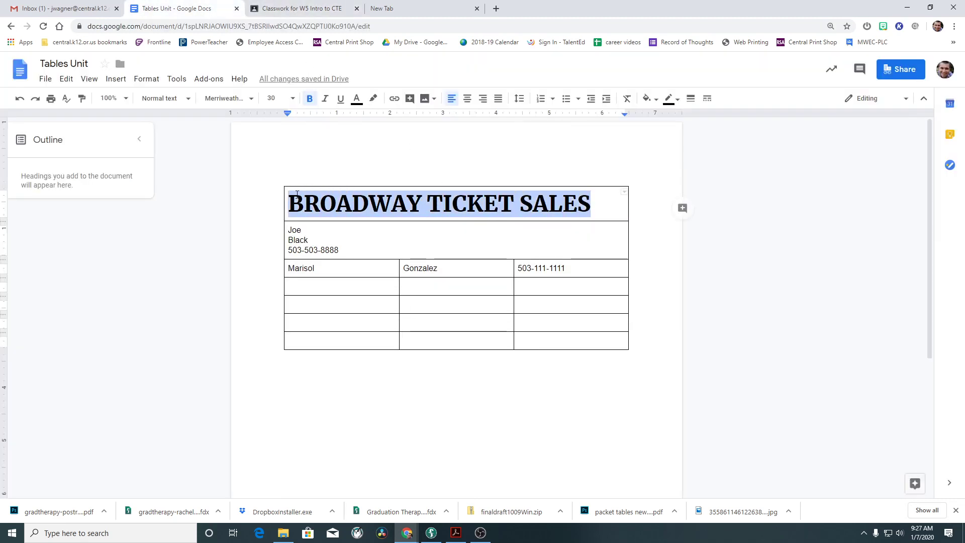
pyautogui.click(252, 99)
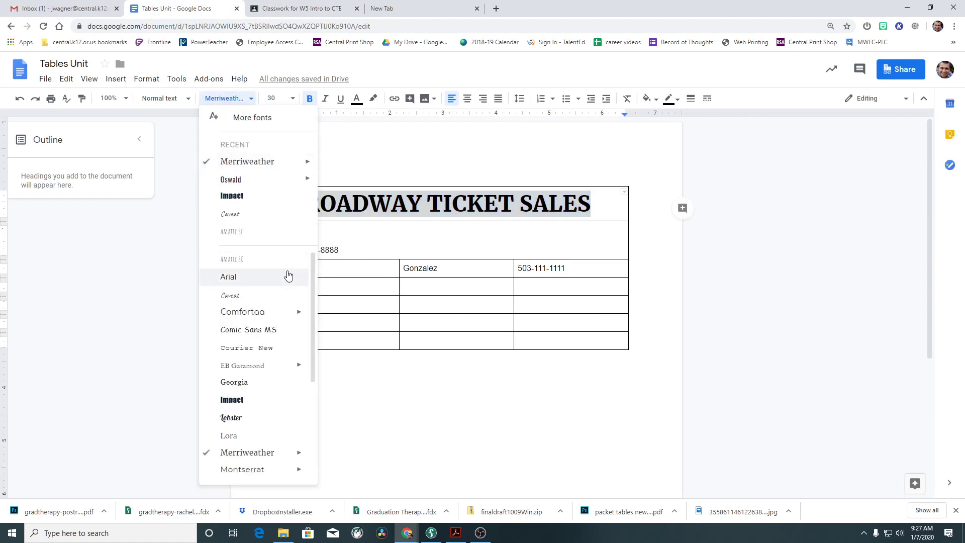
pyautogui.scroll(-2, 287, 274)
pyautogui.scroll(-2, 287, 274)
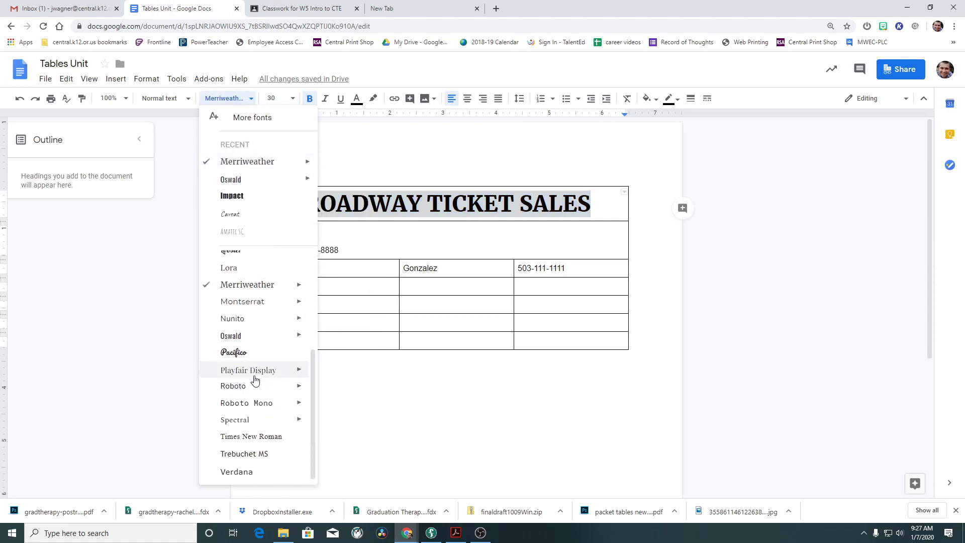
pyautogui.click(259, 436)
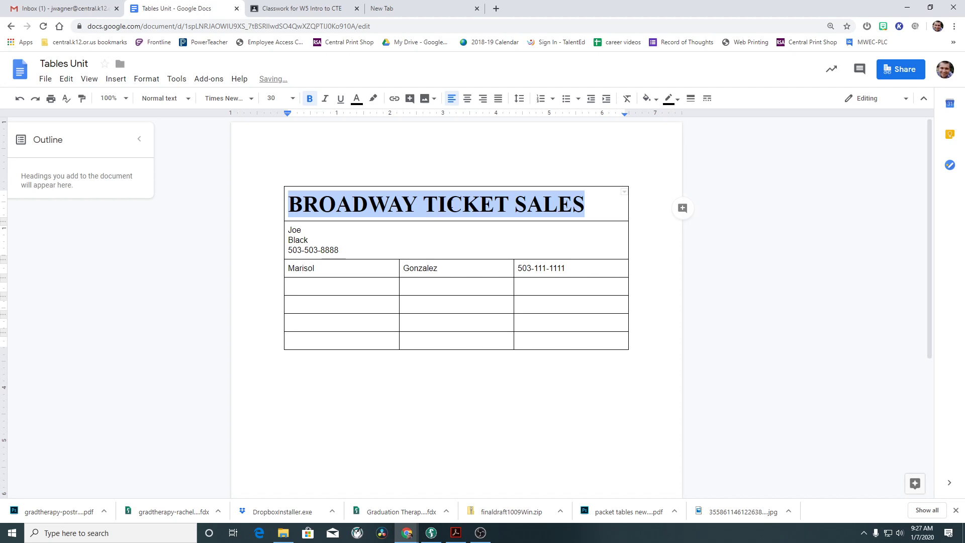
# Center the title horizontally in its cell and compare it with the reference PDF.
pyautogui.click(467, 98)
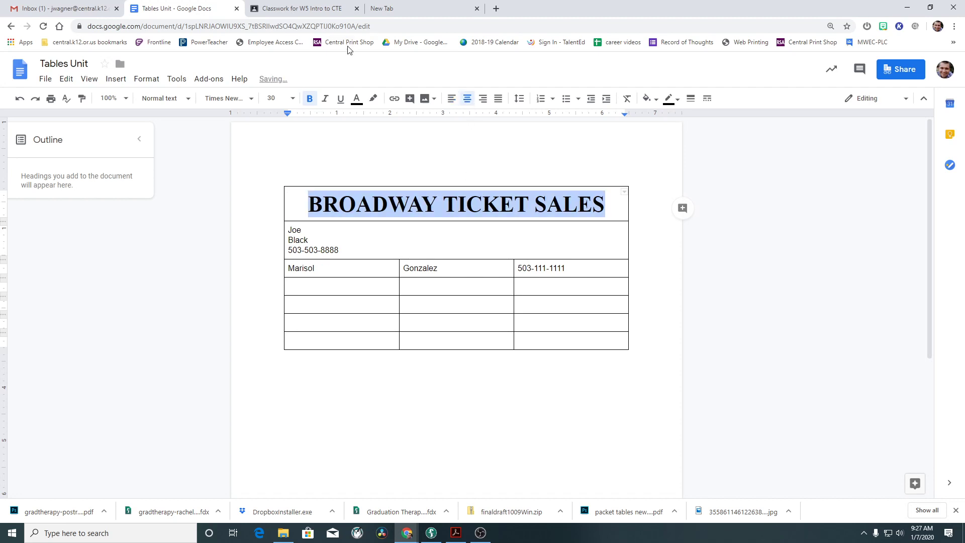
pyautogui.click(302, 8)
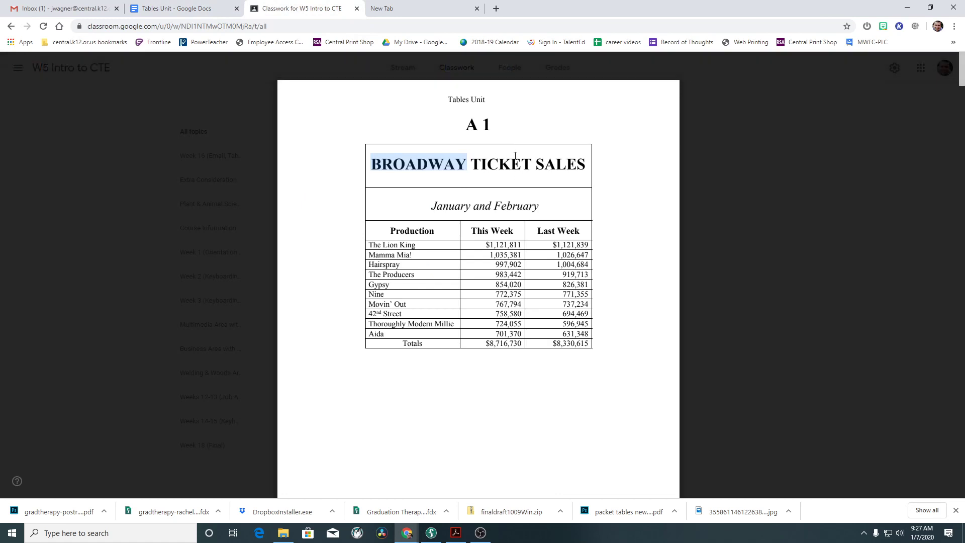
pyautogui.click(184, 9)
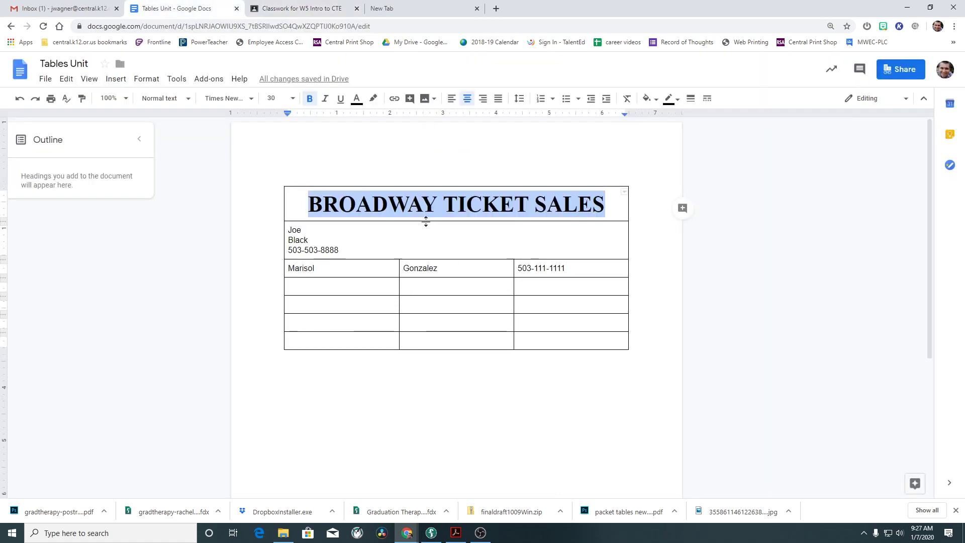
# Drag the title row's bottom border down to make the row taller.
pyautogui.moveTo(425, 222); pyautogui.dragTo(436, 247)
pyautogui.click(444, 207)
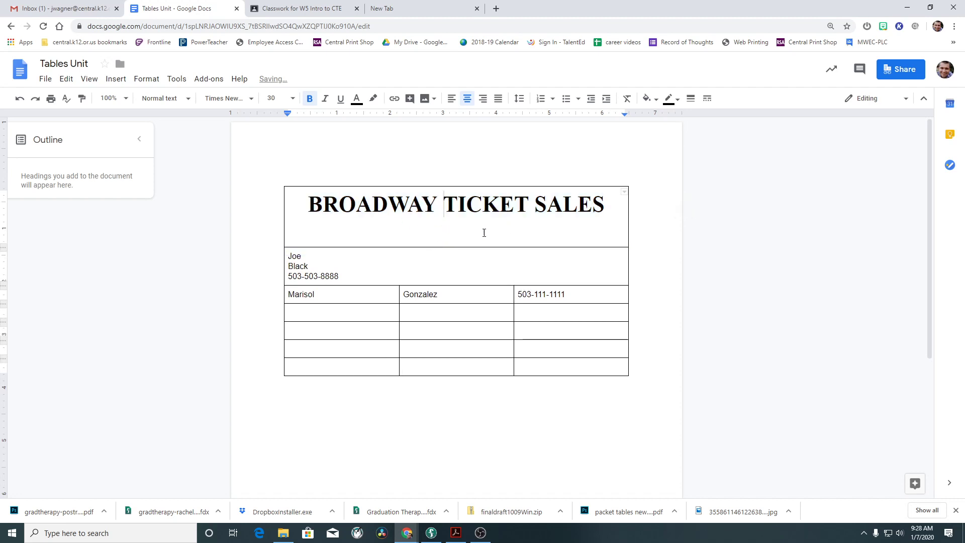
pyautogui.rightClick(412, 207)
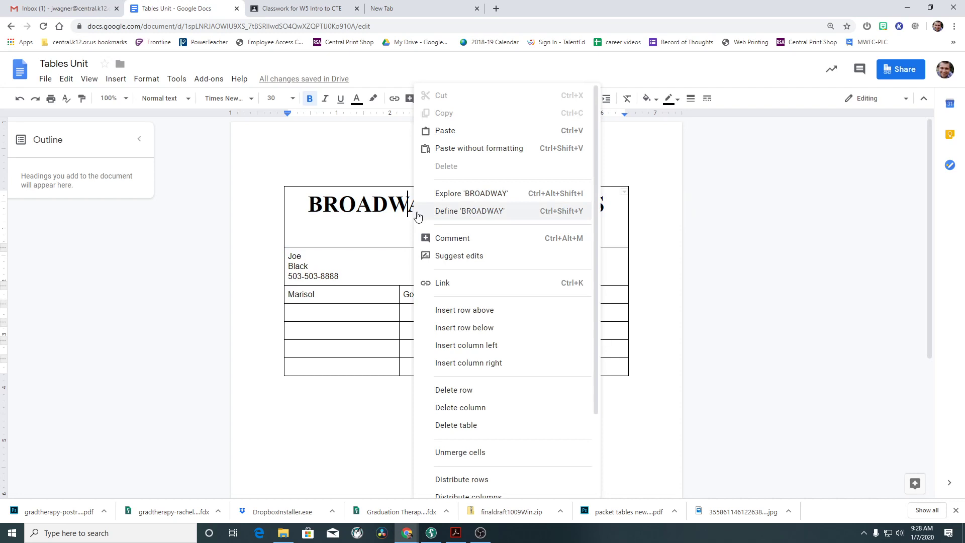
pyautogui.click(366, 202)
# Set the table's cell vertical alignment to Middle in Table properties.
pyautogui.click(151, 78)
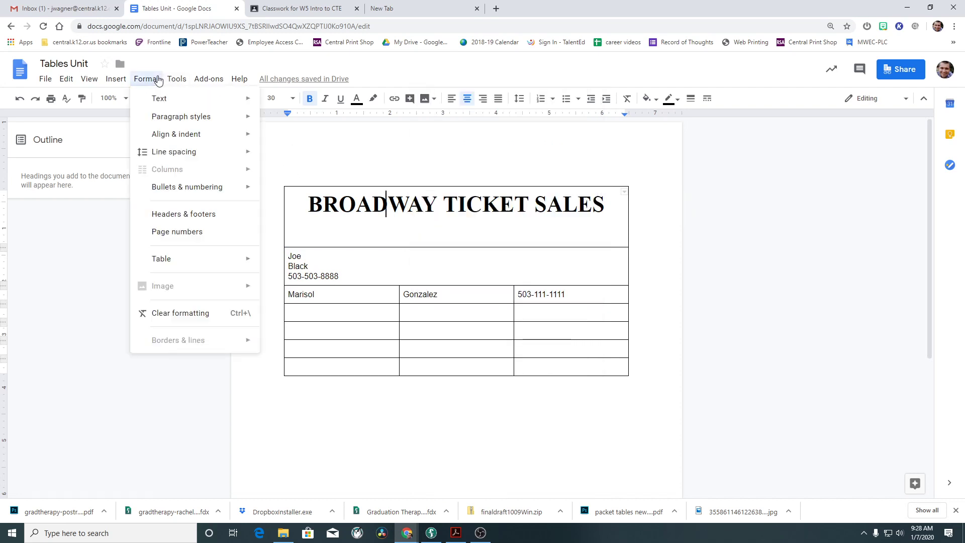
pyautogui.moveTo(218, 258)
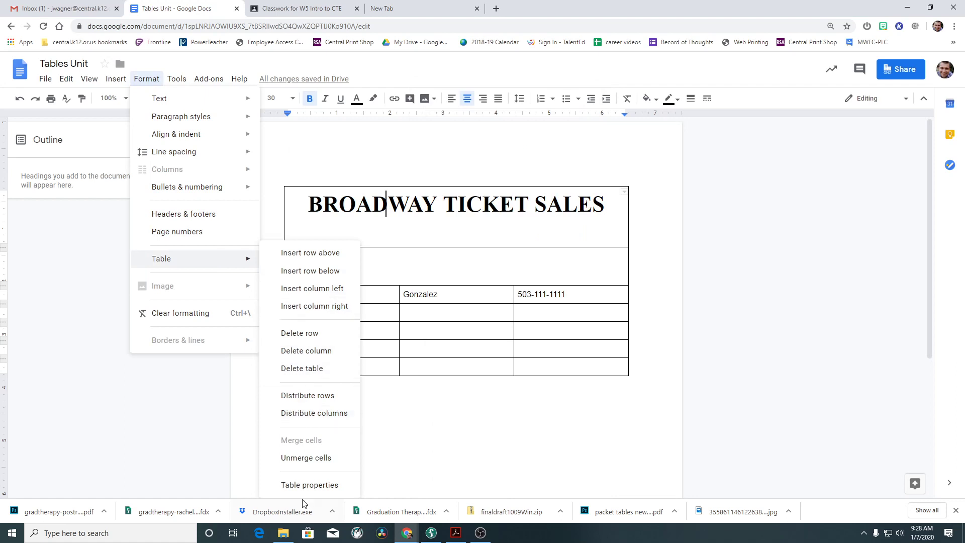
pyautogui.click(300, 485)
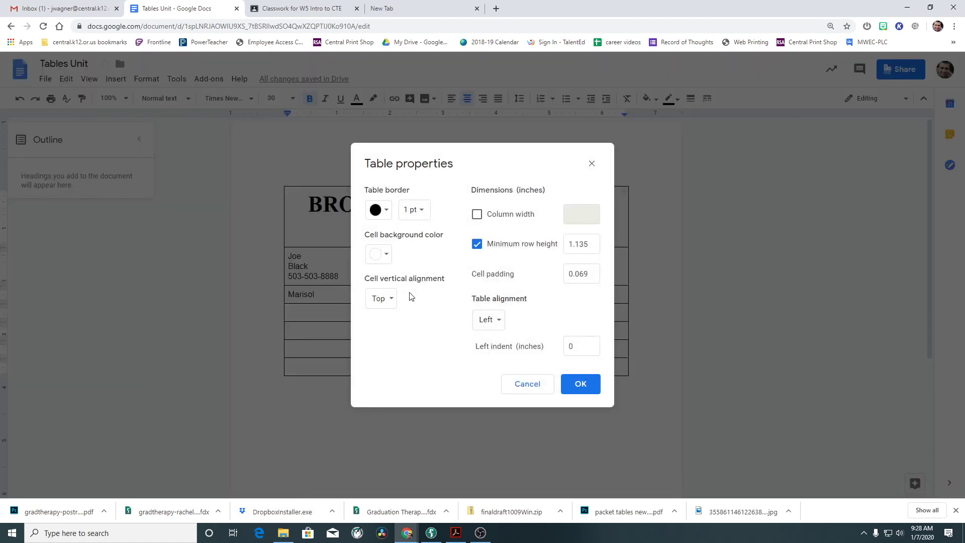
pyautogui.click(394, 299)
pyautogui.click(399, 315)
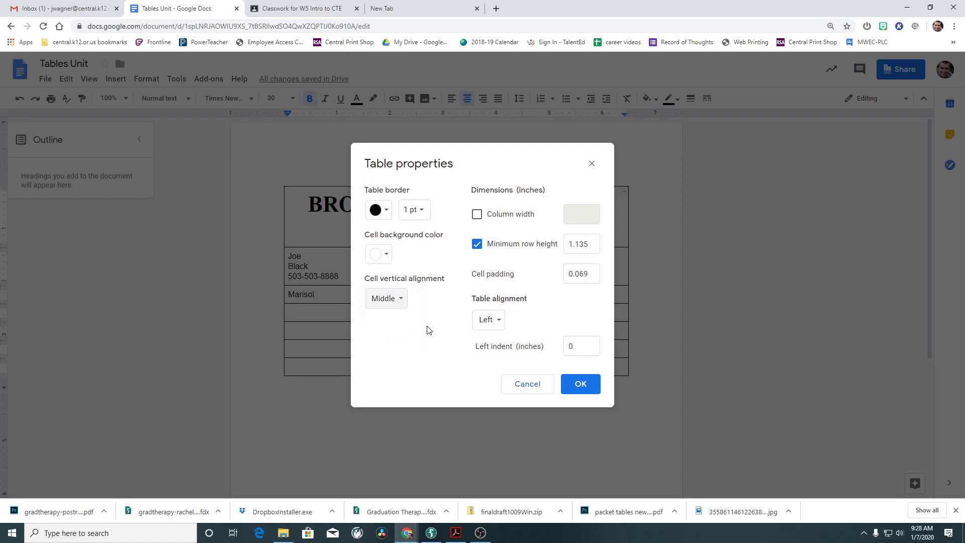
pyautogui.click(580, 386)
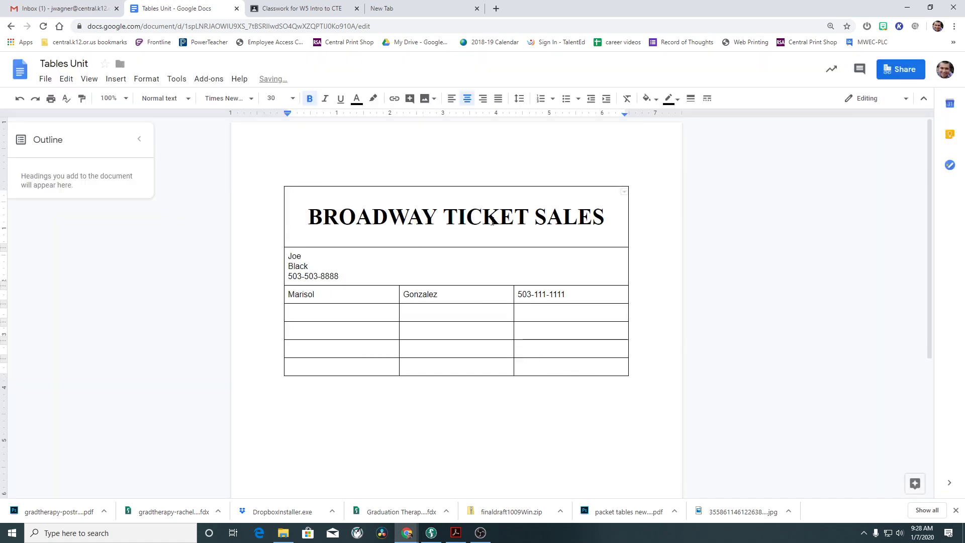
pyautogui.moveTo(339, 276); pyautogui.dragTo(289, 256)
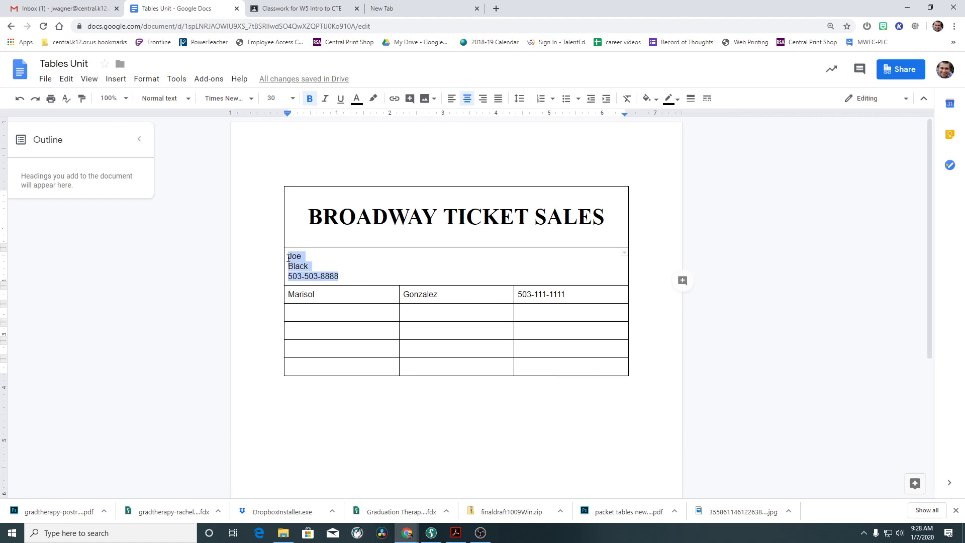
# Replace the second row's contact details with 'January and February' in italic.
pyautogui.click(302, 8)
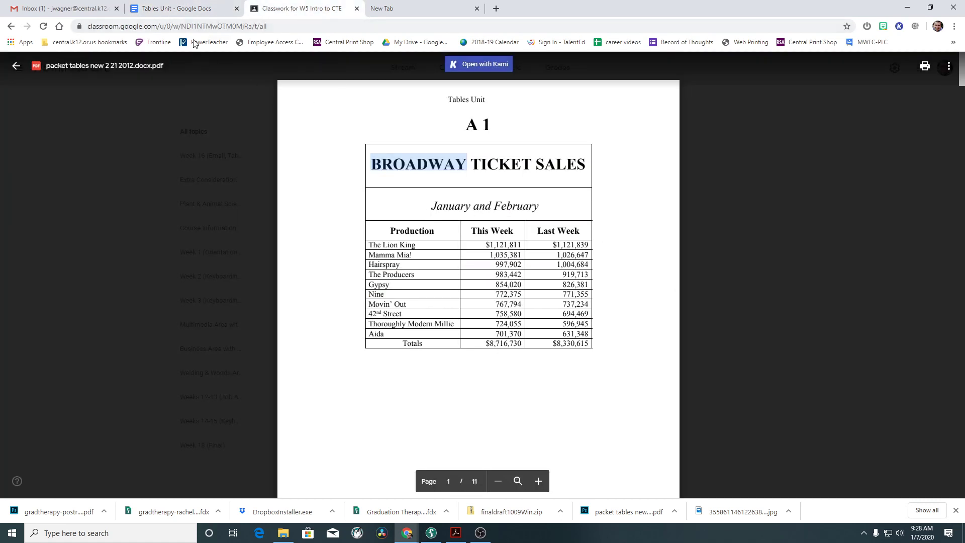
pyautogui.click(154, 7)
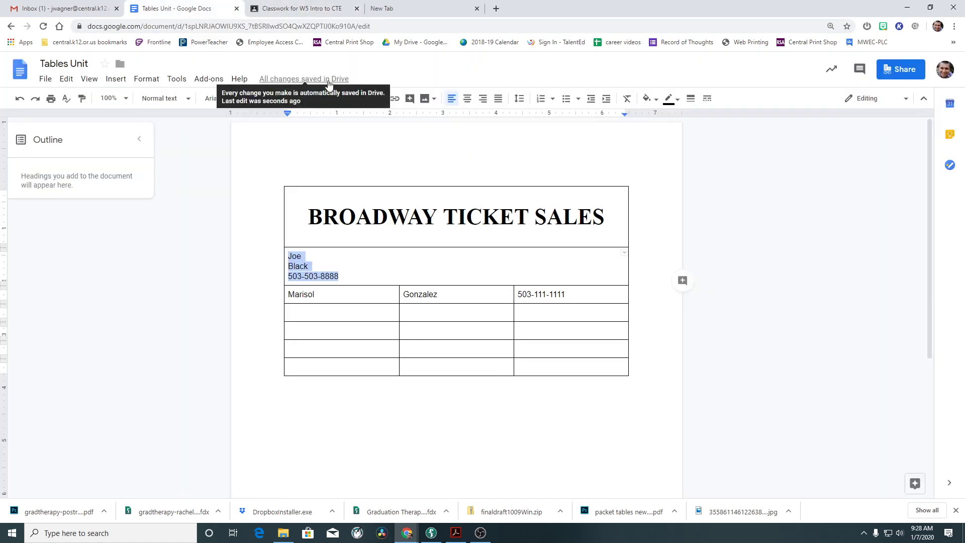
pyautogui.press('BackSpace')
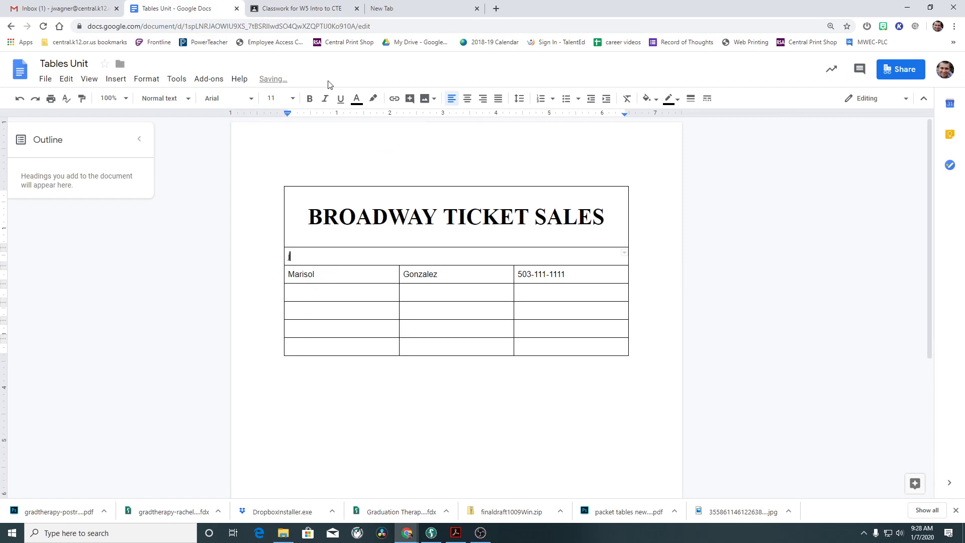
pyautogui.write('January and February')
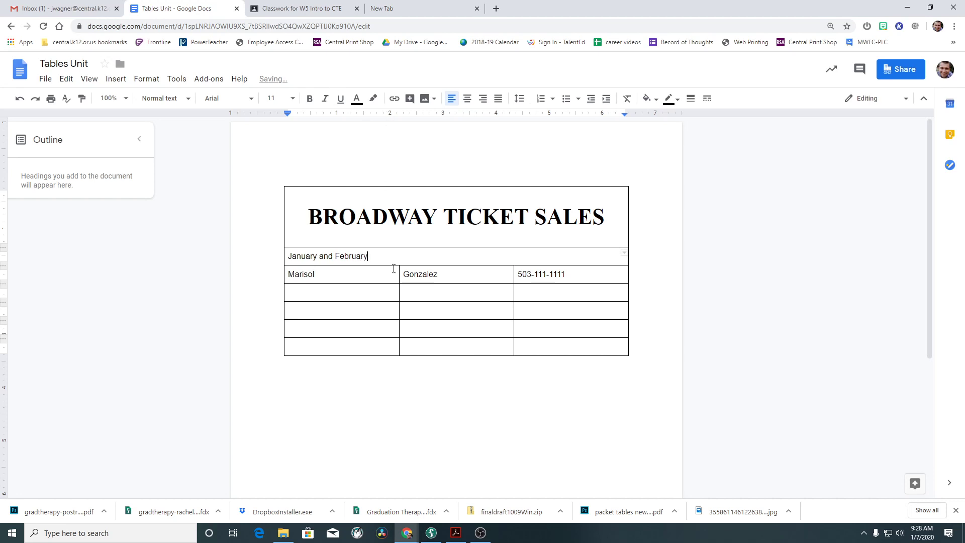
pyautogui.moveTo(378, 256); pyautogui.dragTo(301, 247)
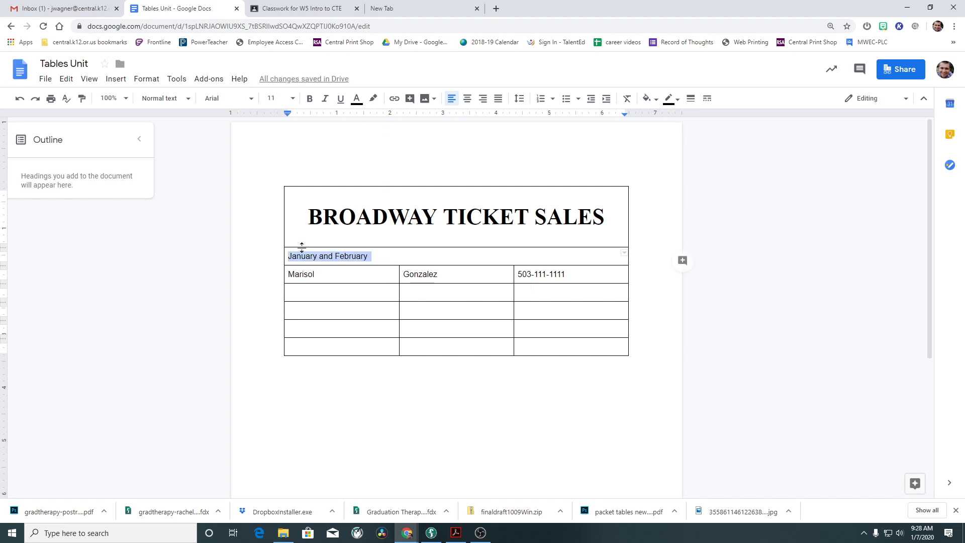
pyautogui.click(325, 98)
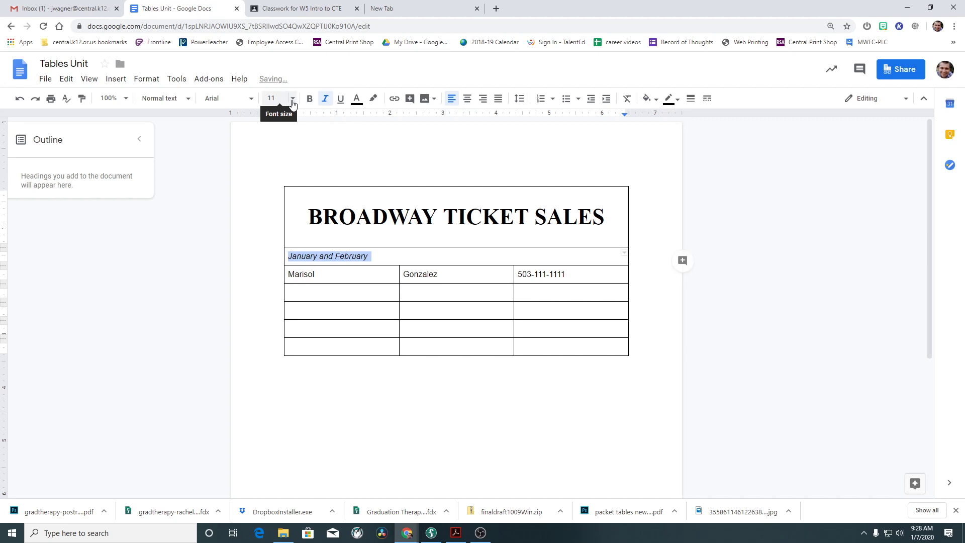
# Make January and February 18 pt Times New Roman and centred, and heighten its row.
pyautogui.click(301, 7)
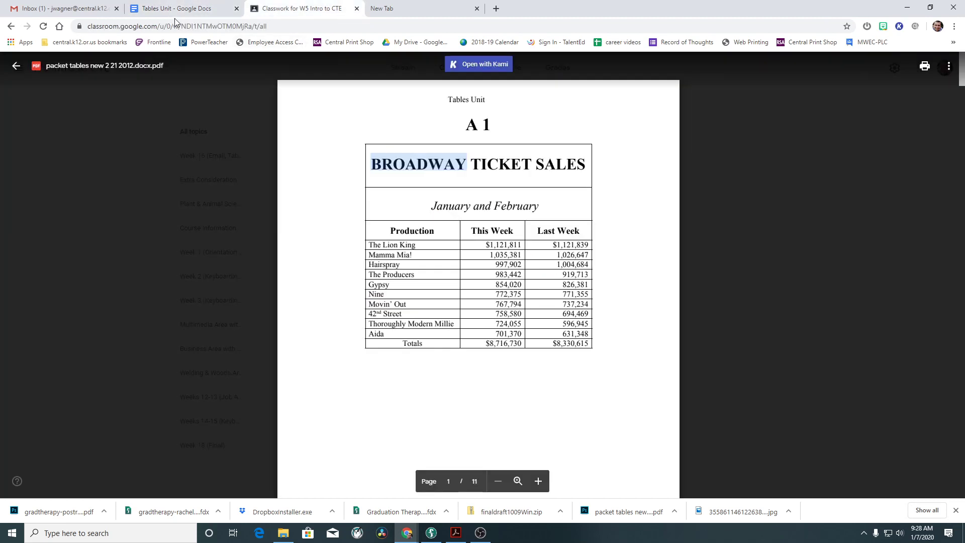
pyautogui.click(182, 8)
pyautogui.click(292, 98)
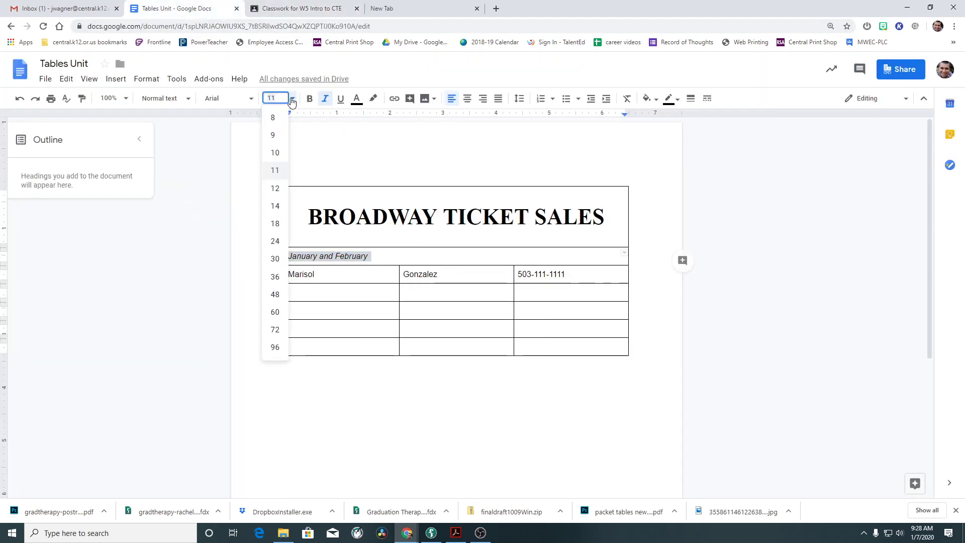
pyautogui.click(275, 225)
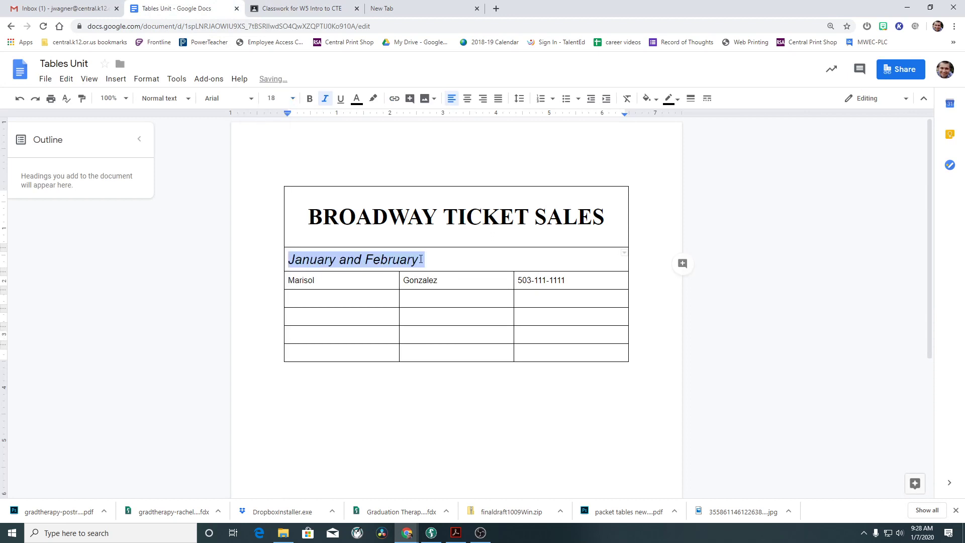
pyautogui.click(249, 99)
pyautogui.scroll(-3, 274, 447)
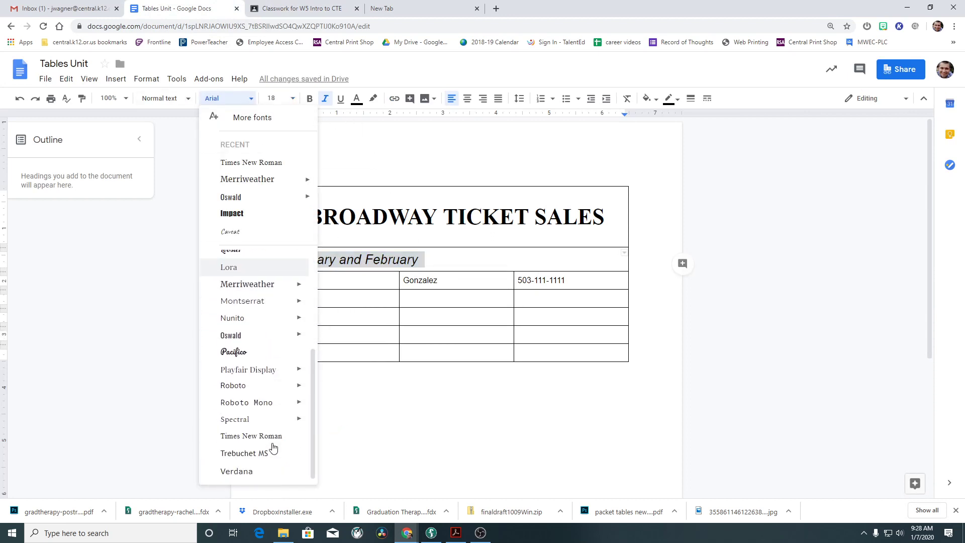
pyautogui.click(282, 436)
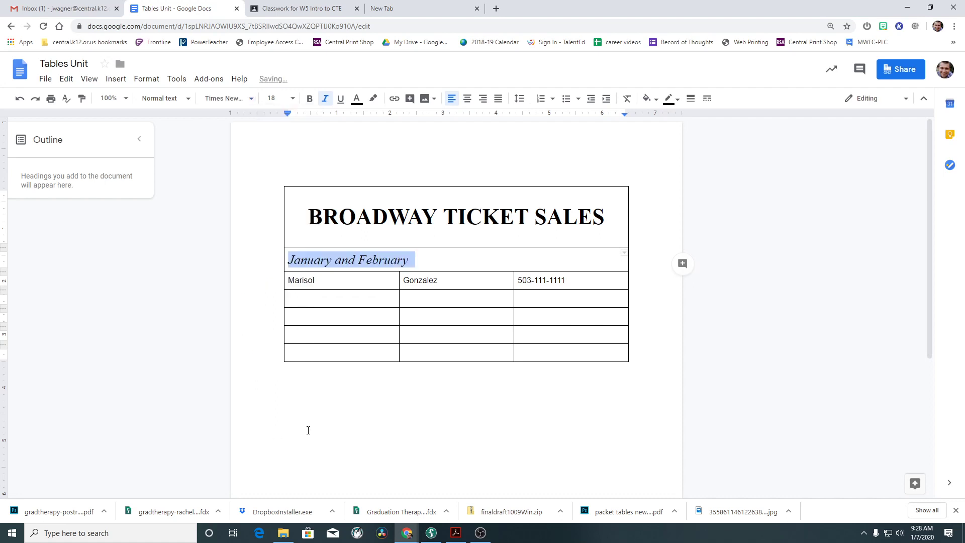
pyautogui.click(467, 98)
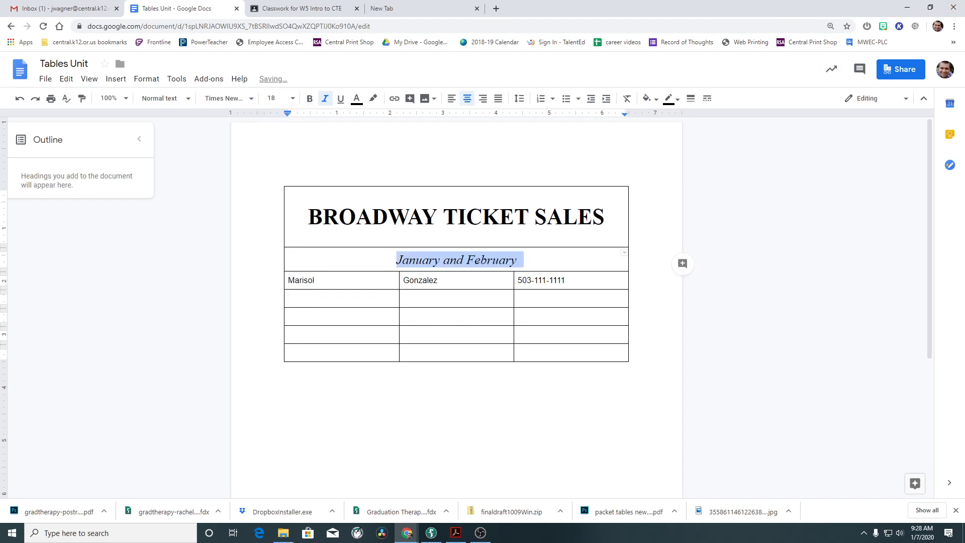
pyautogui.moveTo(471, 272); pyautogui.dragTo(483, 290)
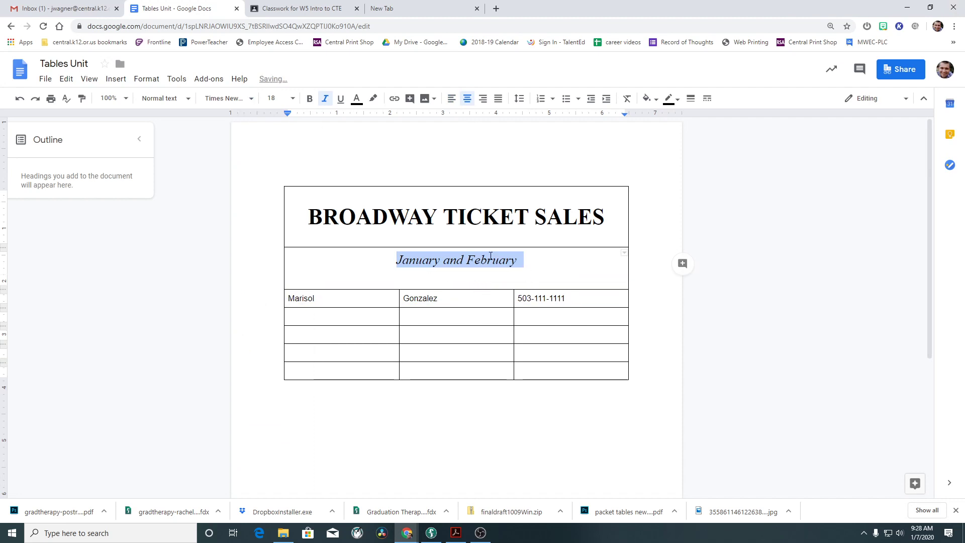
pyautogui.click(152, 83)
# Set the January and February row's cell vertical alignment to Middle in Table properties.
pyautogui.moveTo(198, 262)
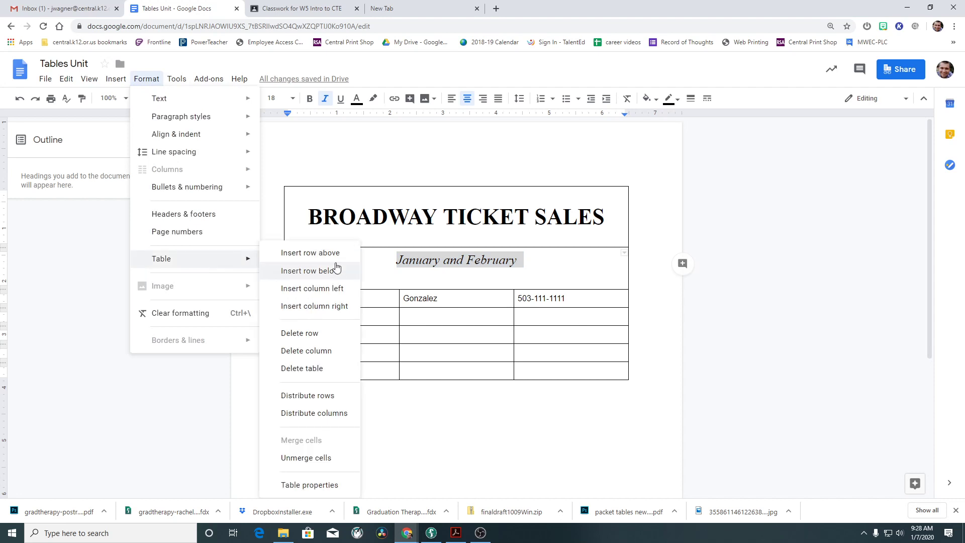
pyautogui.click(324, 485)
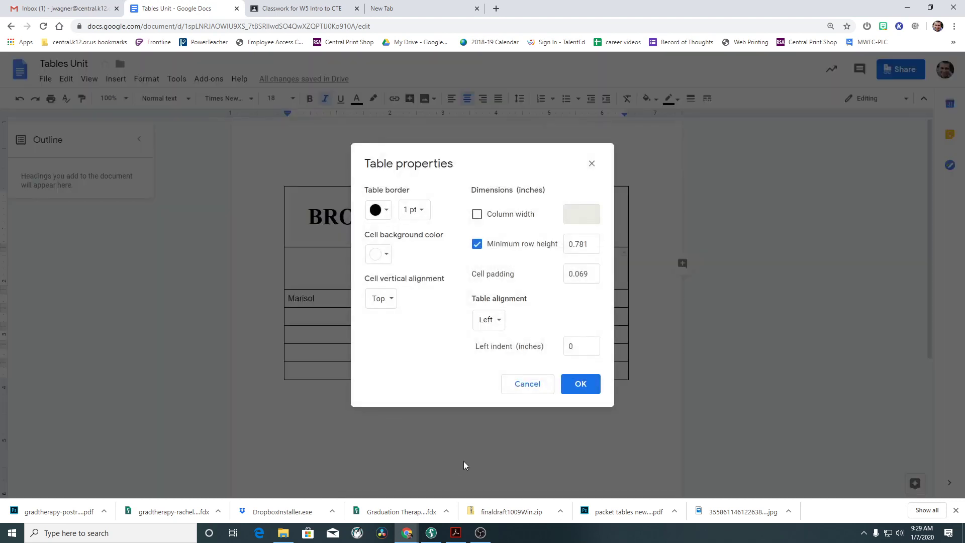
pyautogui.click(387, 299)
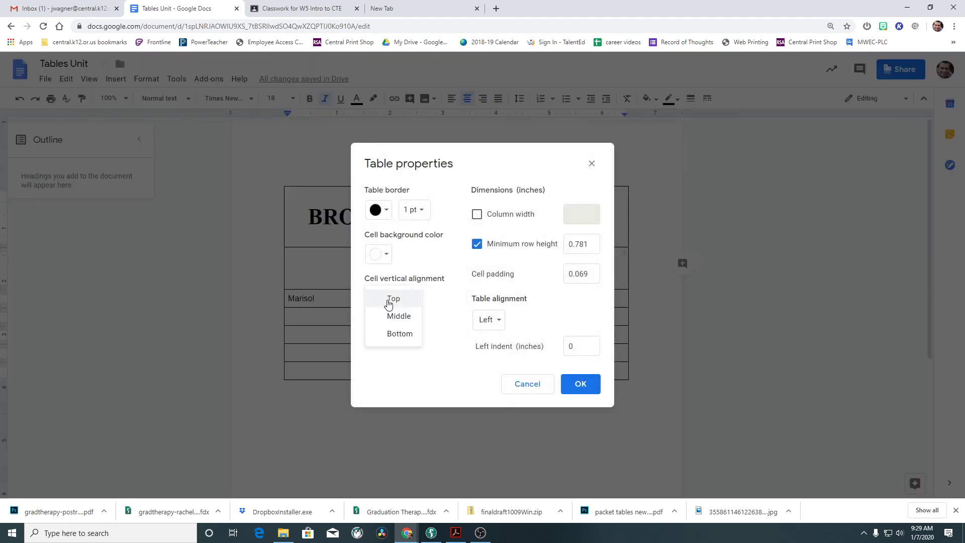
pyautogui.click(400, 315)
pyautogui.click(567, 372)
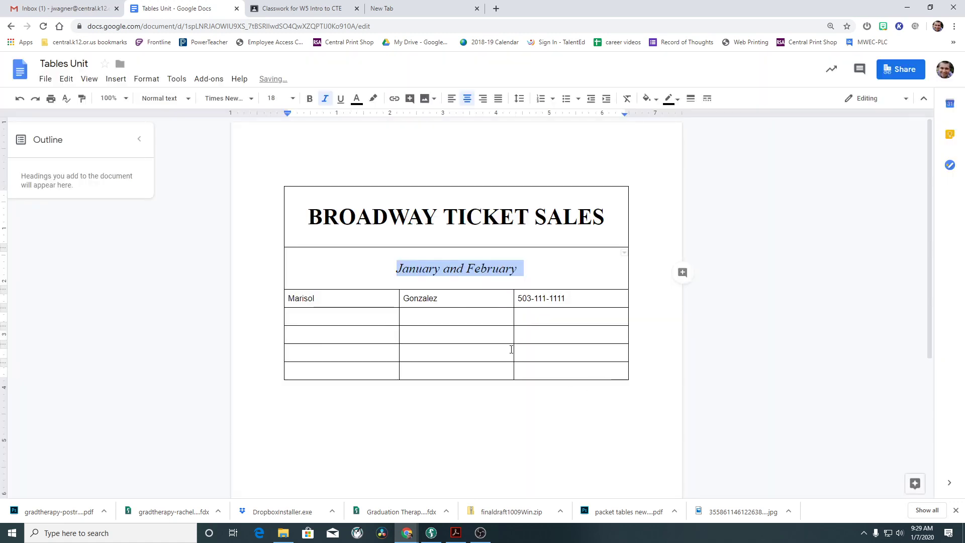
pyautogui.click(302, 8)
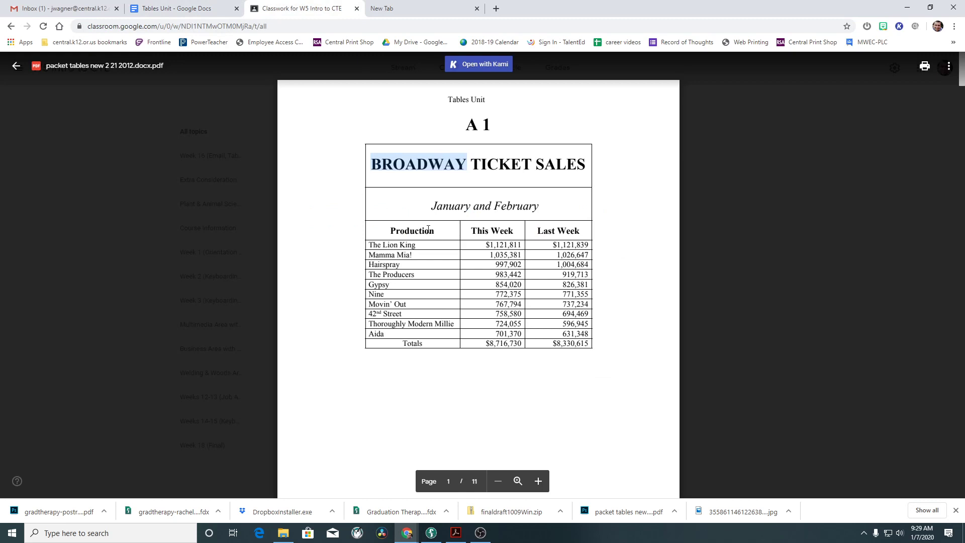
# Type the header labels Production, This Week and Last Week into the third row's cells.
pyautogui.click(186, 8)
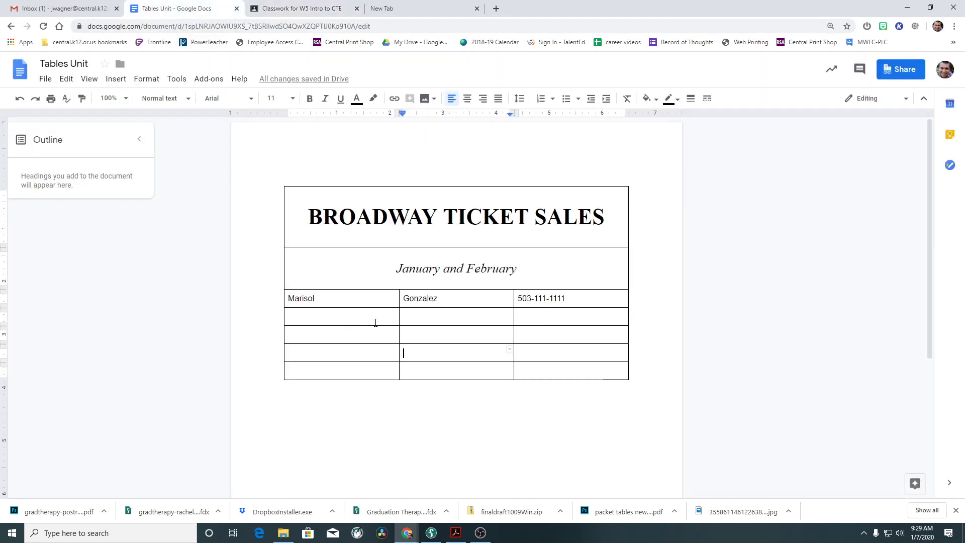
pyautogui.moveTo(316, 299); pyautogui.dragTo(288, 298)
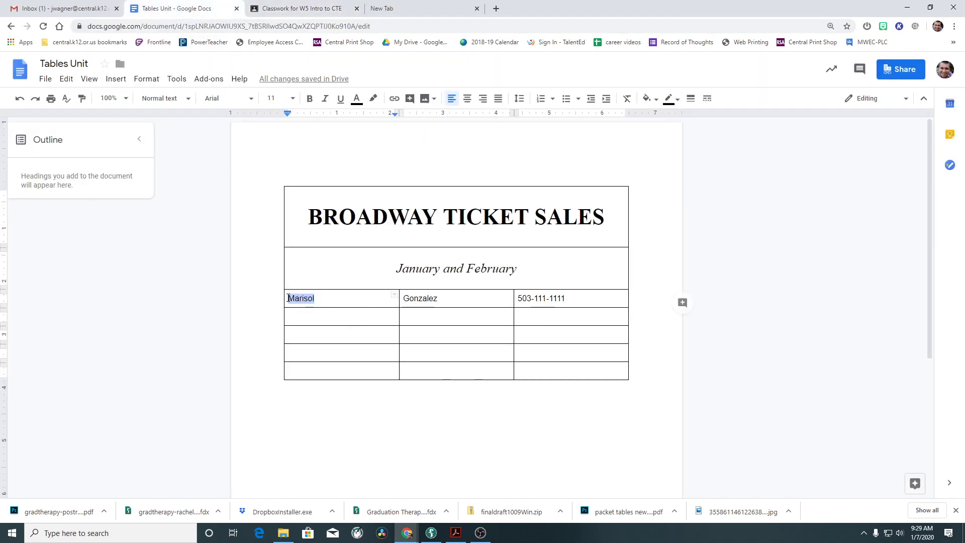
pyautogui.write('Prod')
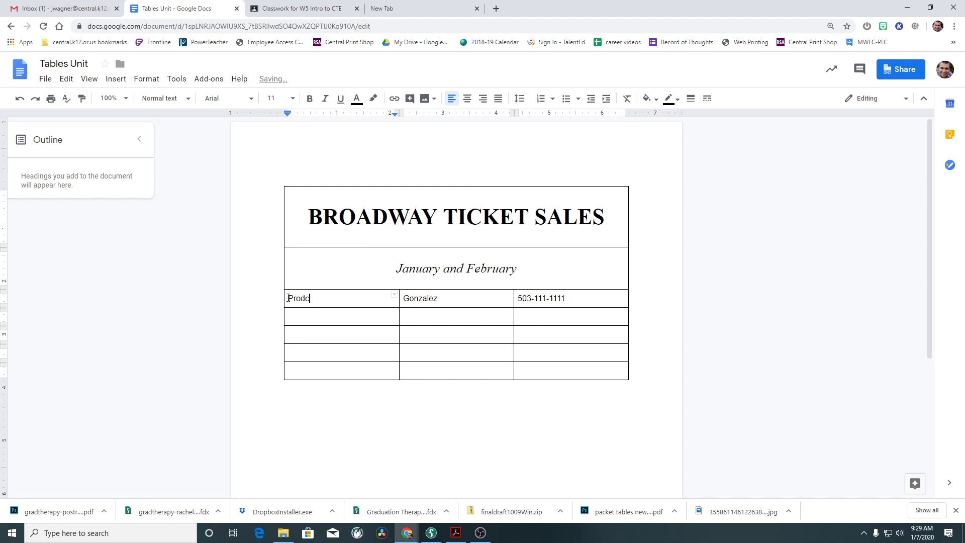
pyautogui.write('uction')
pyautogui.press('Tab')
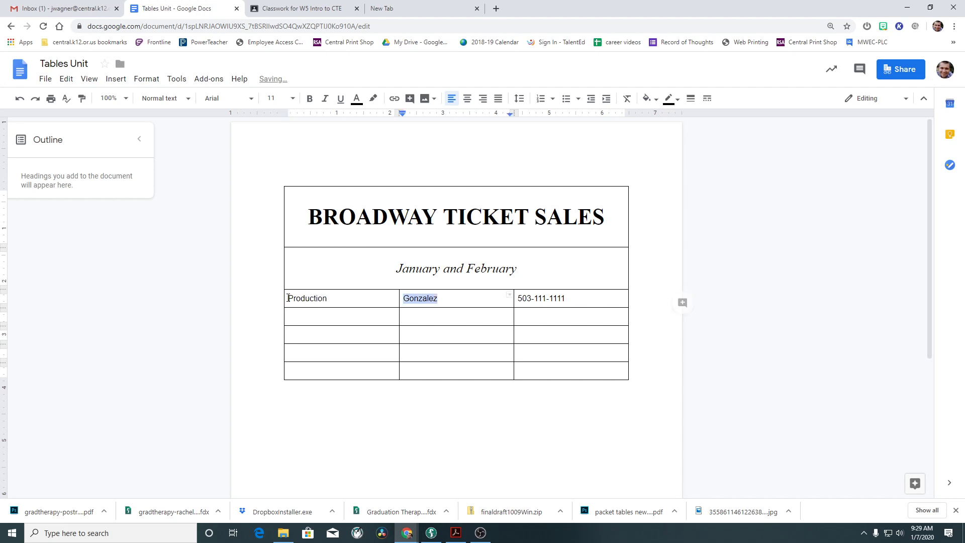
pyautogui.write('This Week')
pyautogui.press('Tab')
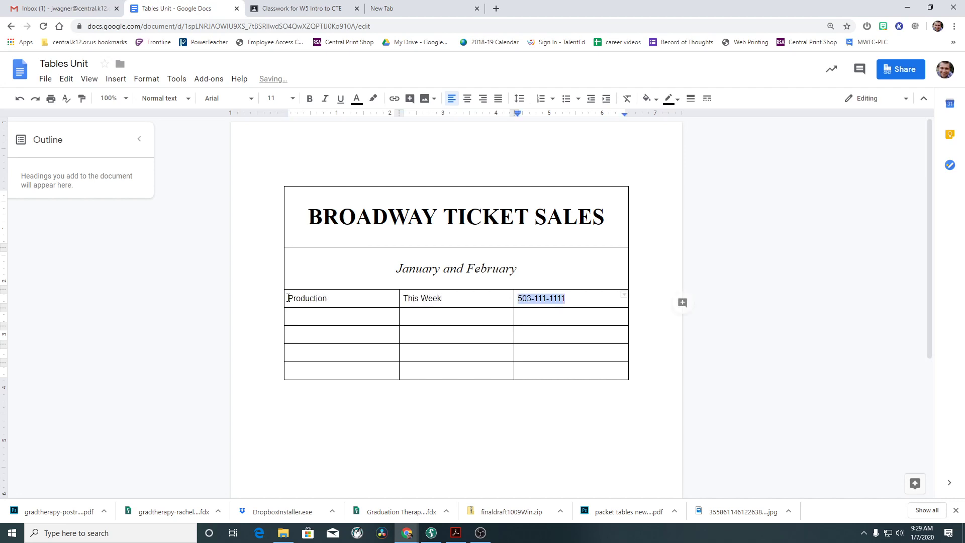
pyautogui.write('Last Week')
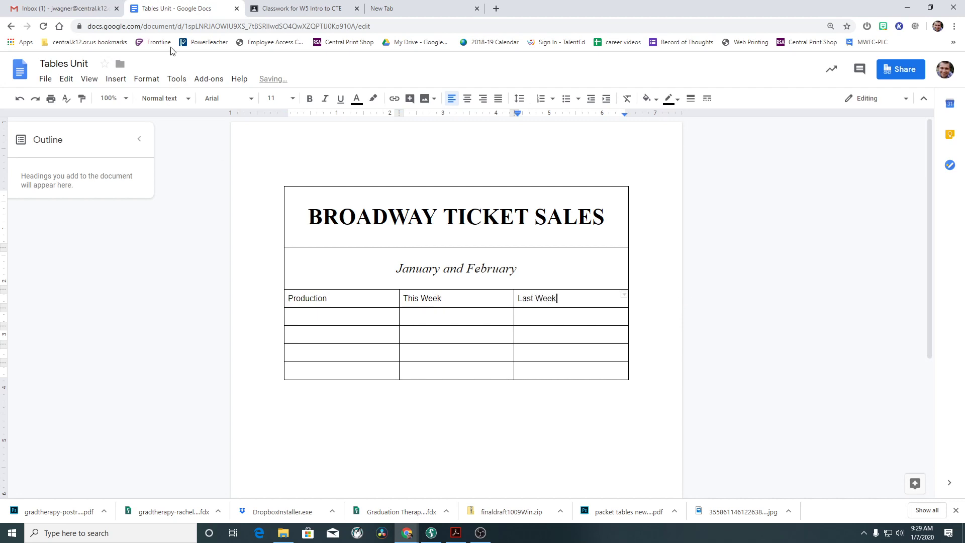
pyautogui.click(300, 8)
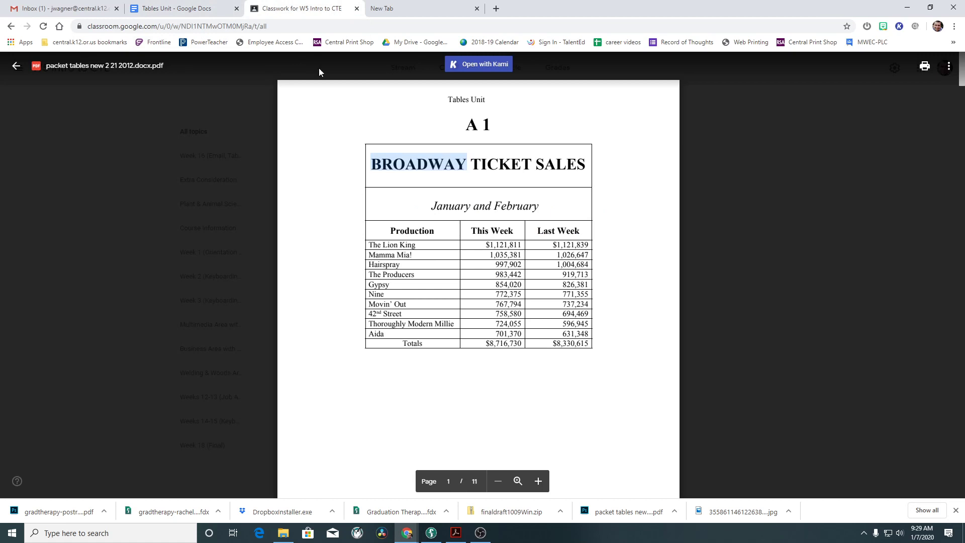
pyautogui.click(175, 8)
# Make the header row bold, Times New Roman and centred.
pyautogui.moveTo(569, 300); pyautogui.dragTo(324, 298)
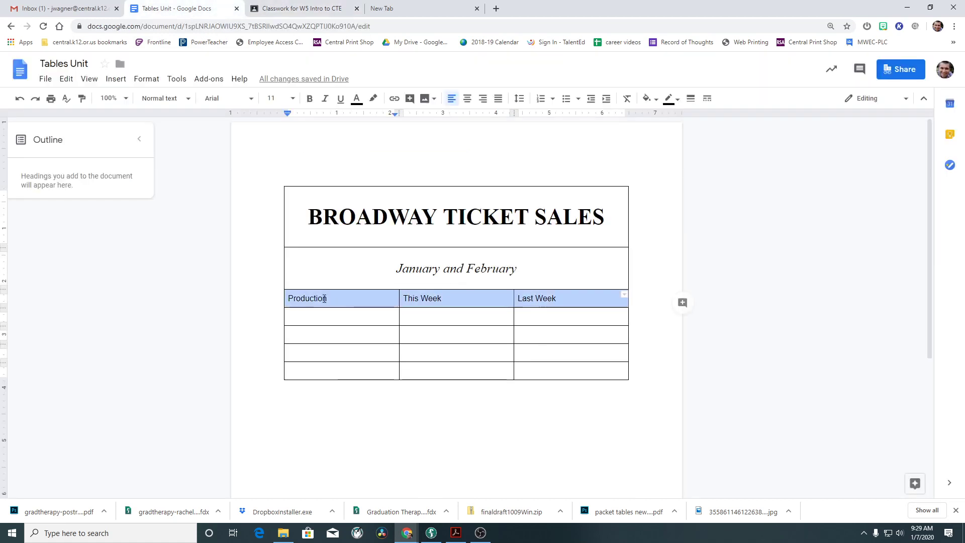
pyautogui.click(310, 99)
pyautogui.click(243, 99)
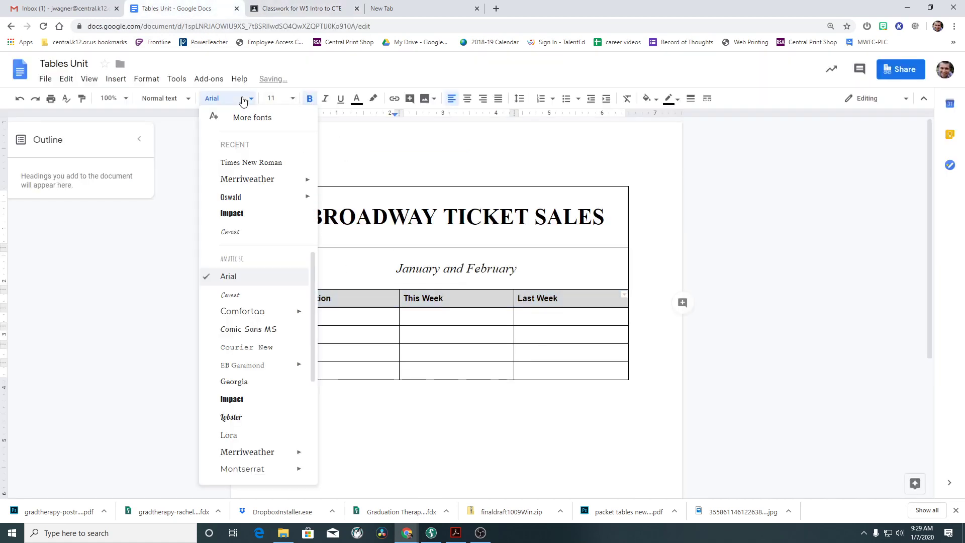
pyautogui.scroll(-3, 286, 396)
pyautogui.click(269, 436)
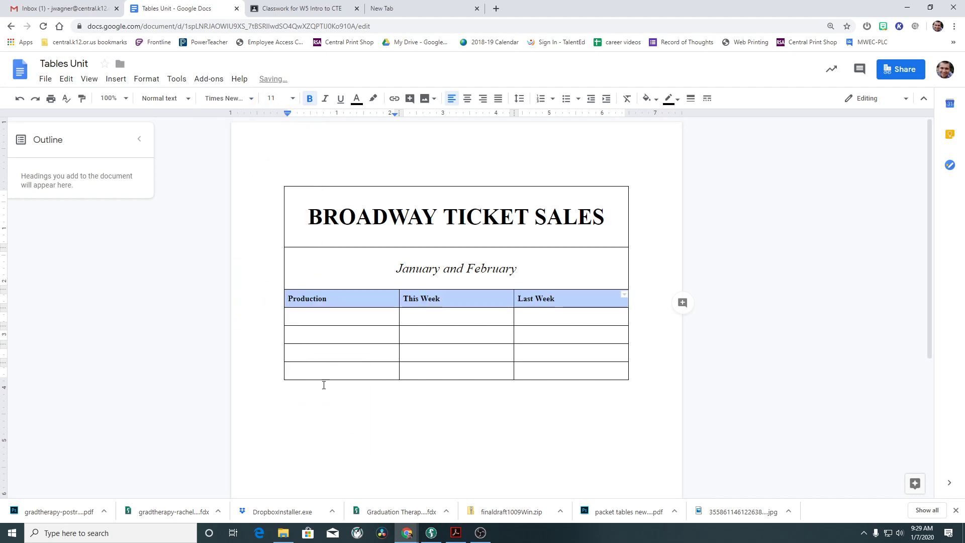
pyautogui.hotkey('ctrl', 'e')
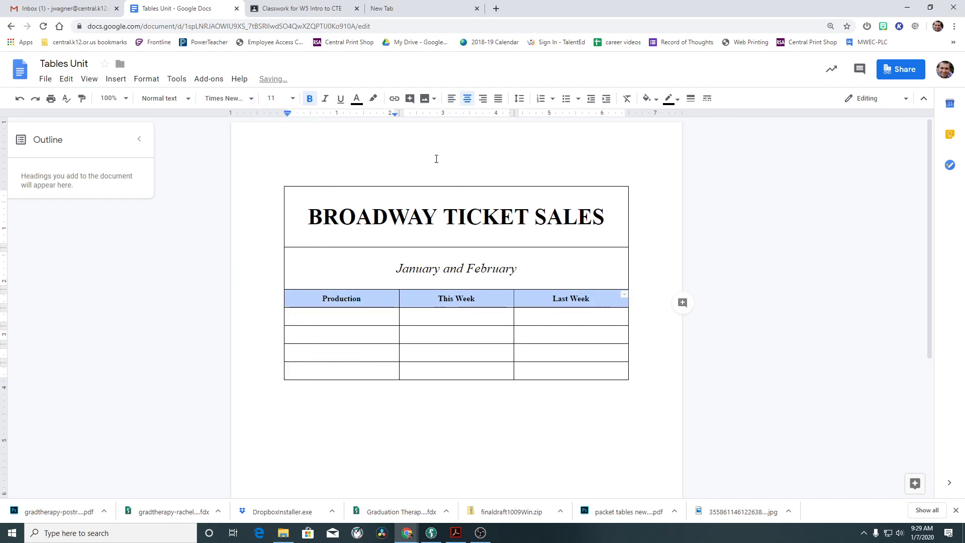
pyautogui.click(566, 315)
pyautogui.click(301, 8)
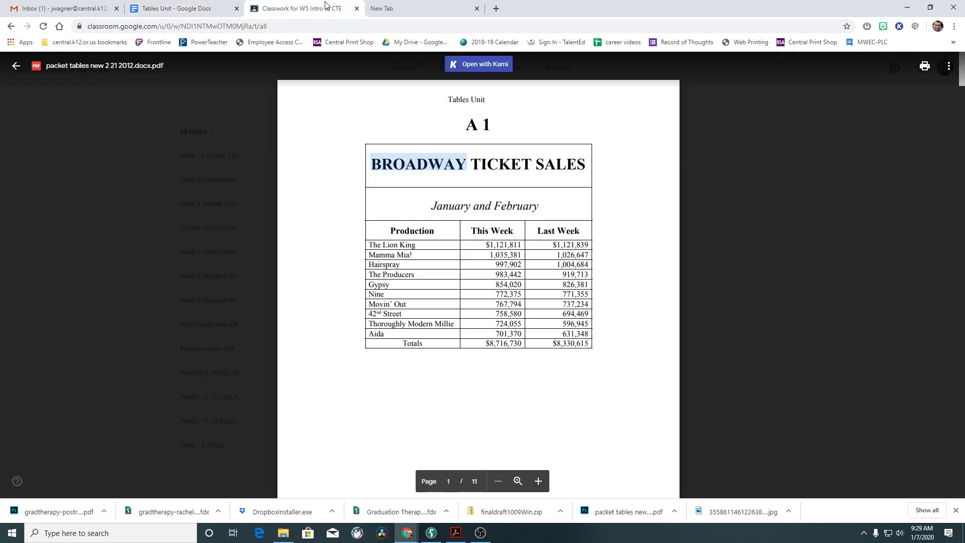
# Resize the Production, This Week and Last Week header text to 14 pt, trying 12 pt first.
pyautogui.click(201, 8)
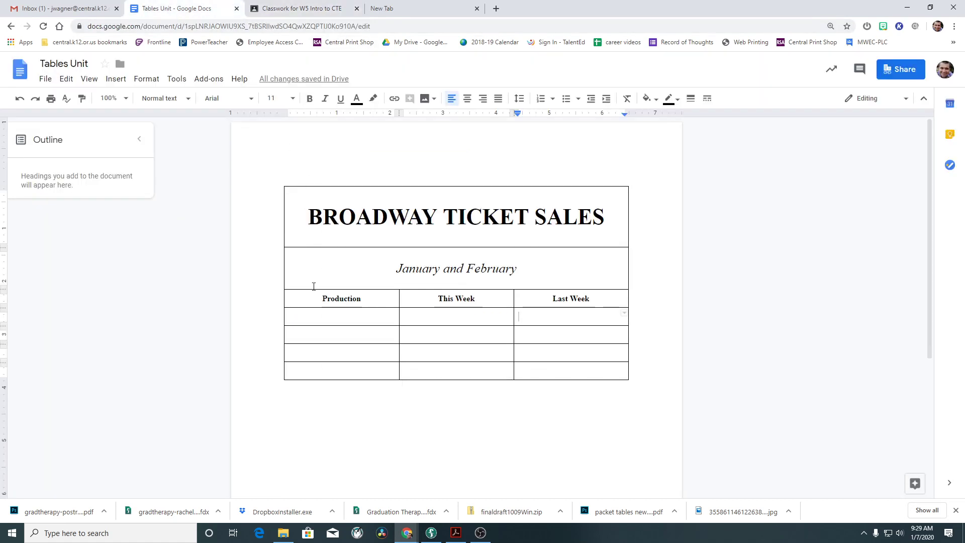
pyautogui.click(321, 300)
pyautogui.moveTo(320, 302); pyautogui.dragTo(540, 300)
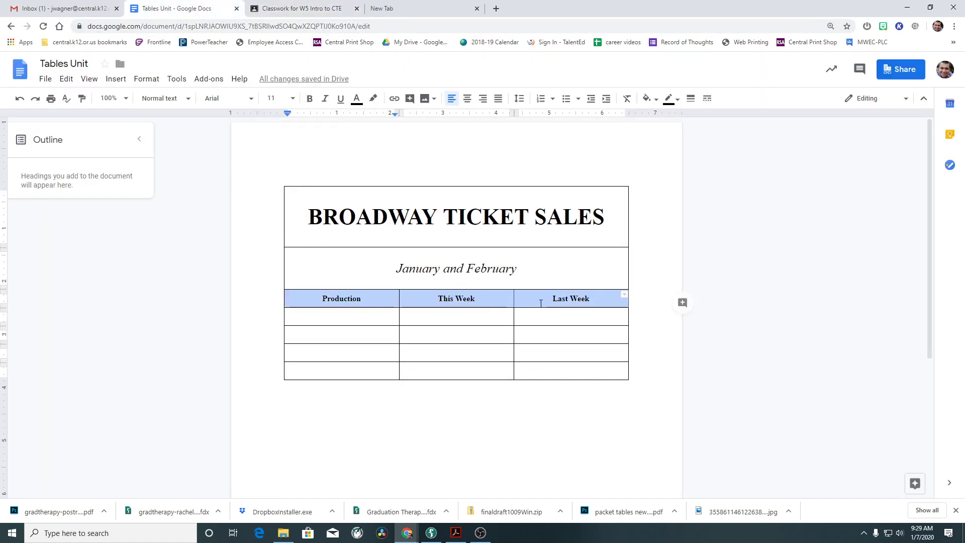
pyautogui.click(291, 99)
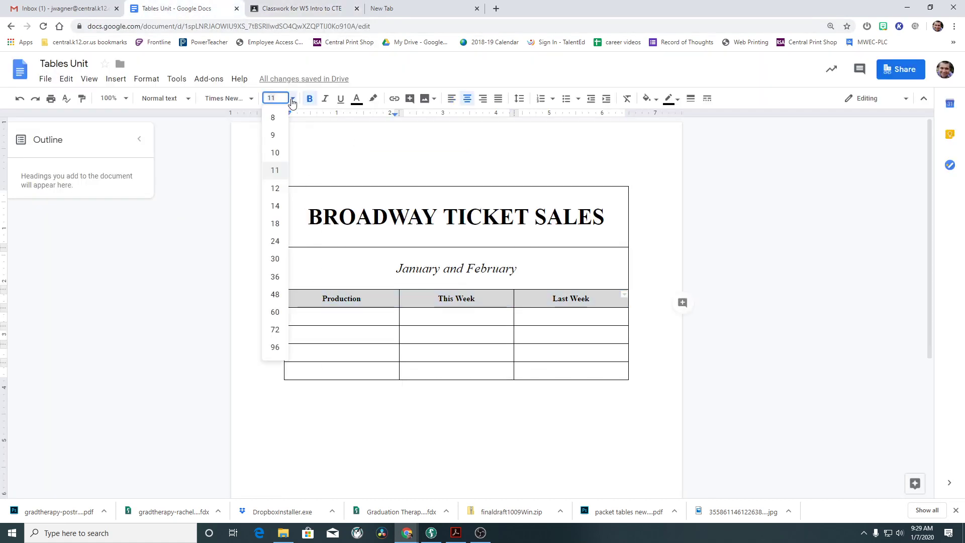
pyautogui.click(275, 188)
pyautogui.click(323, 335)
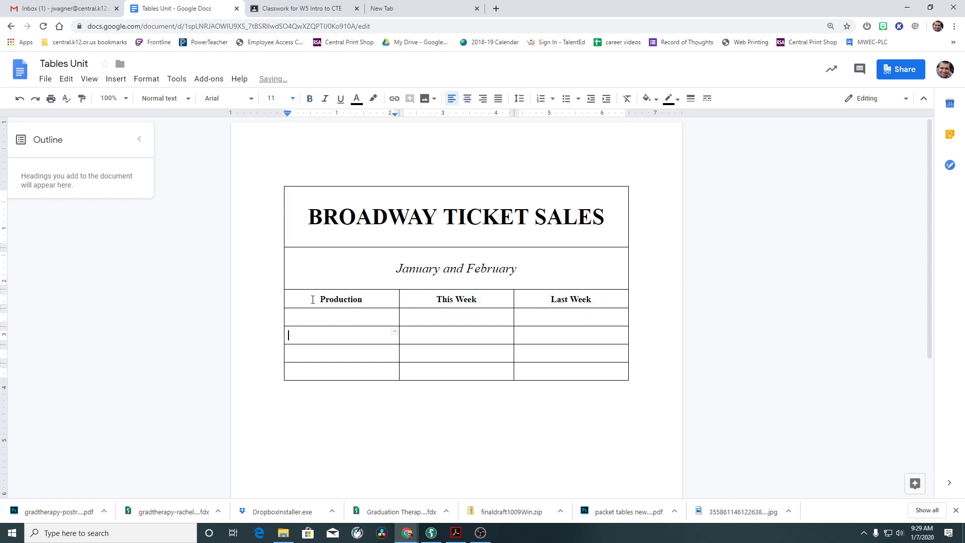
pyautogui.moveTo(313, 299); pyautogui.dragTo(528, 302)
pyautogui.click(293, 99)
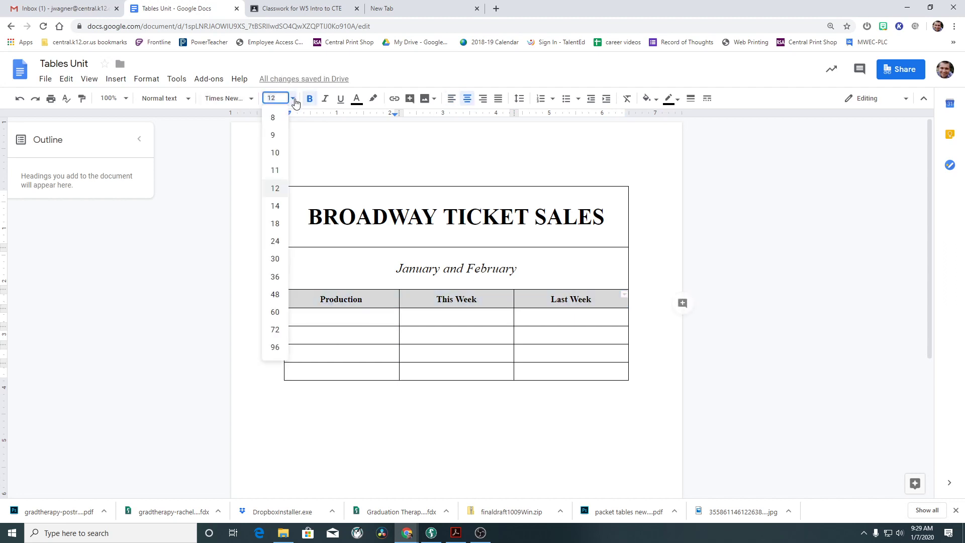
pyautogui.click(275, 206)
pyautogui.click(358, 335)
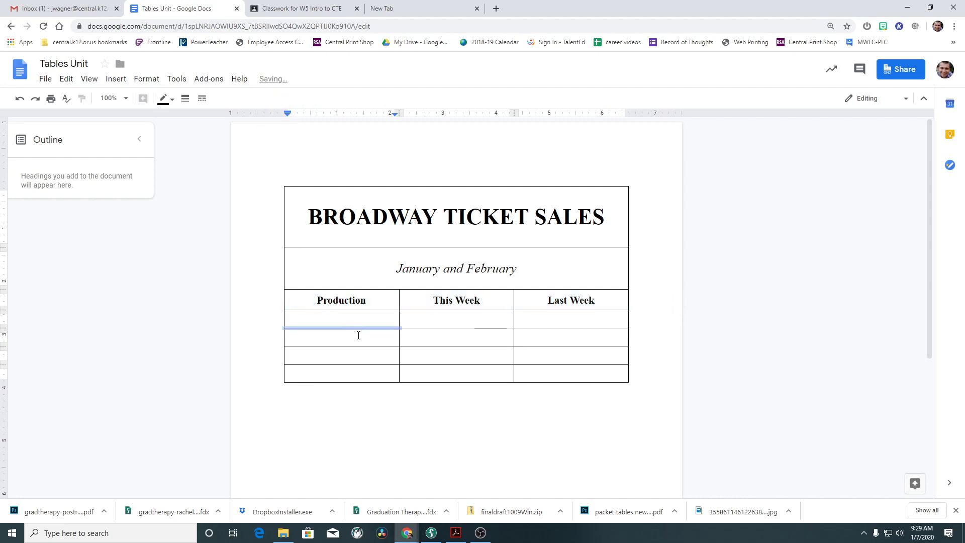
pyautogui.click(298, 4)
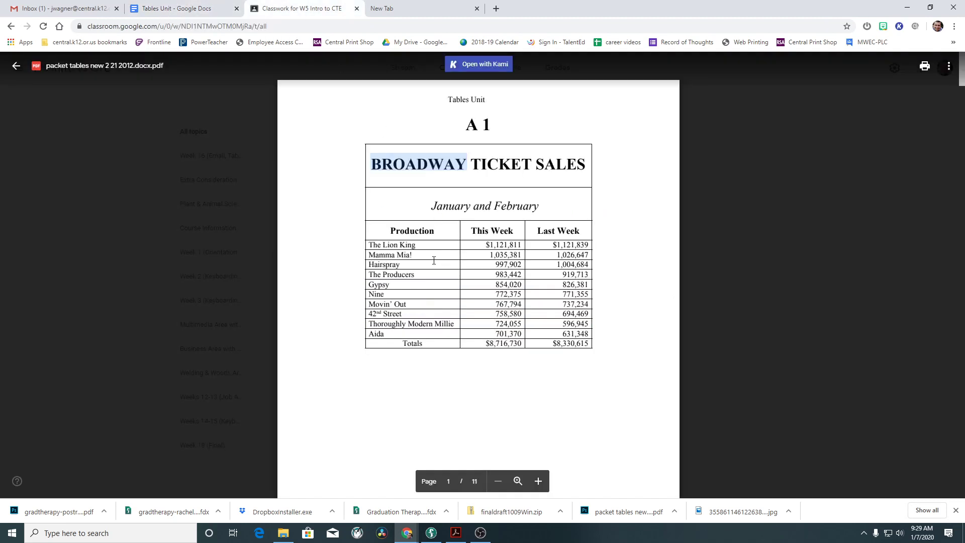
pyautogui.click(196, 8)
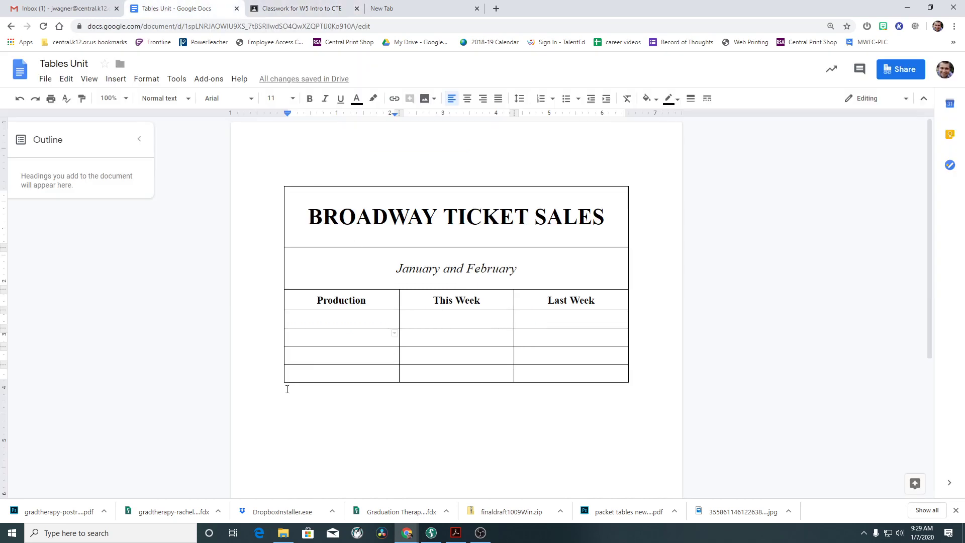
pyautogui.click(344, 9)
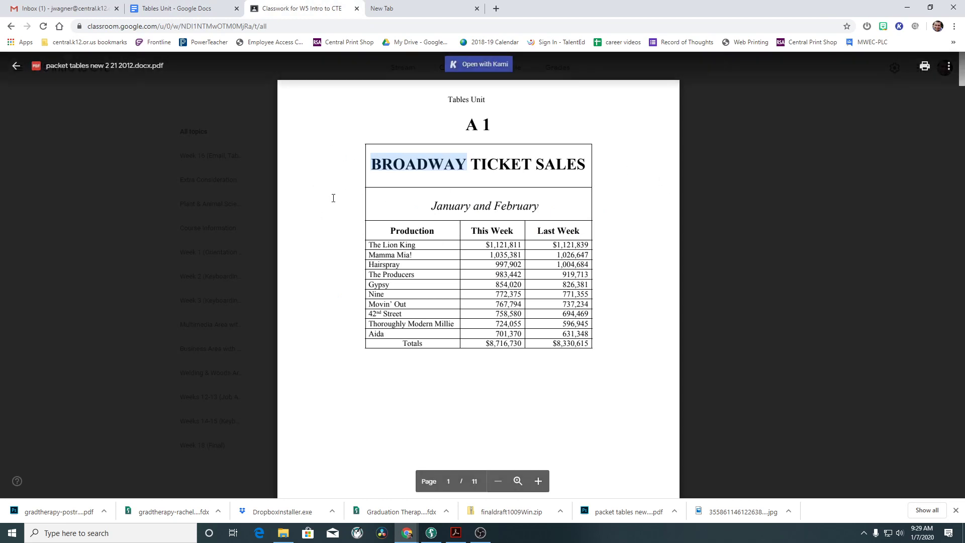
# Move the table's left edge inward, widening Production and narrowing the This Week column.
pyautogui.click(165, 5)
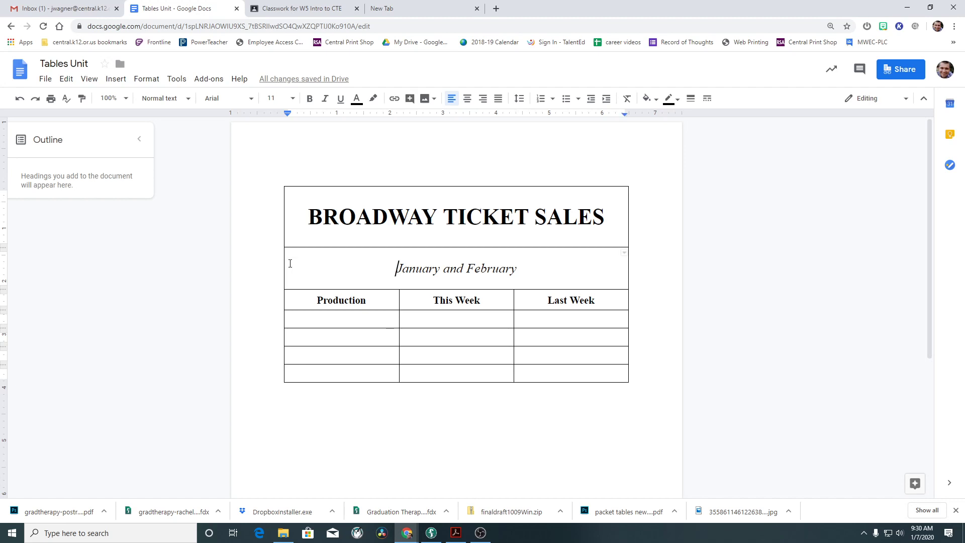
pyautogui.click(284, 263)
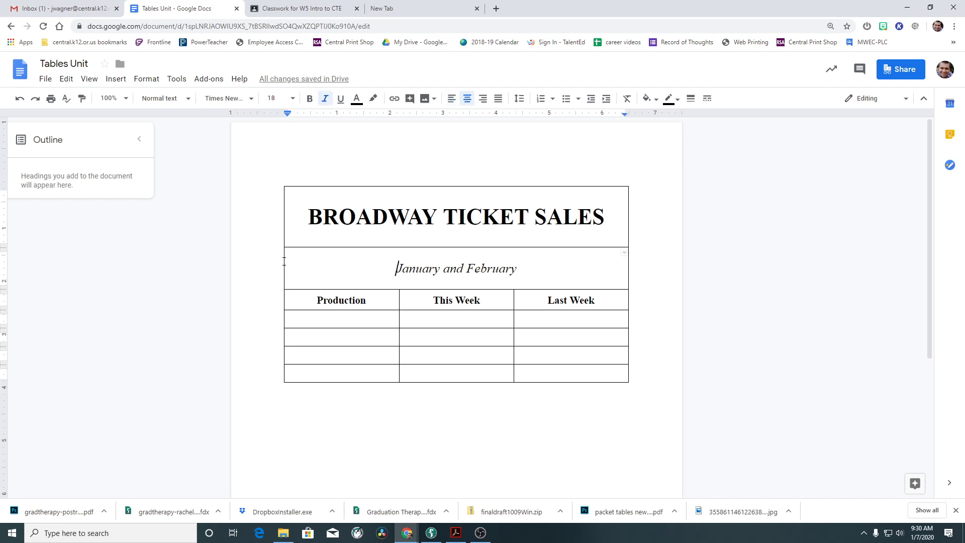
pyautogui.moveTo(285, 260); pyautogui.dragTo(320, 262)
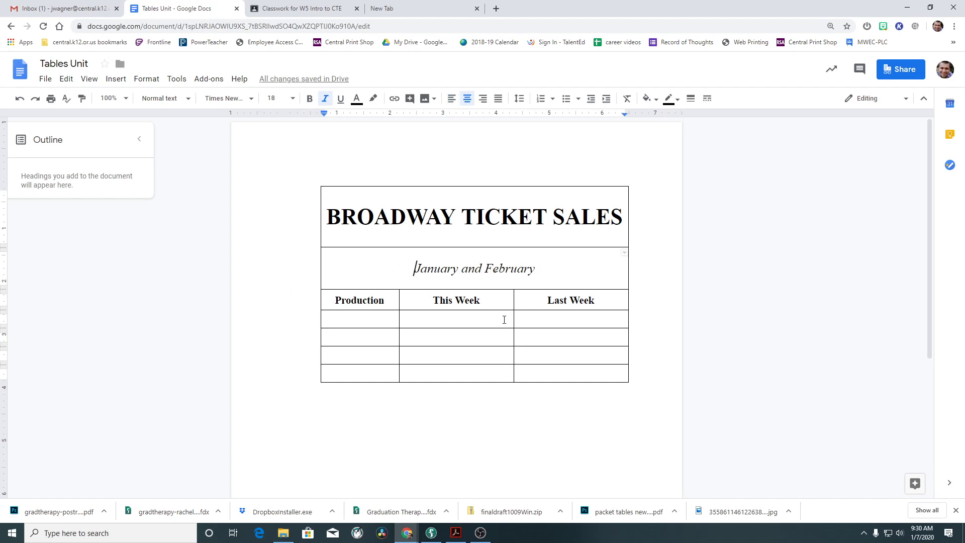
pyautogui.moveTo(397, 324); pyautogui.dragTo(415, 321)
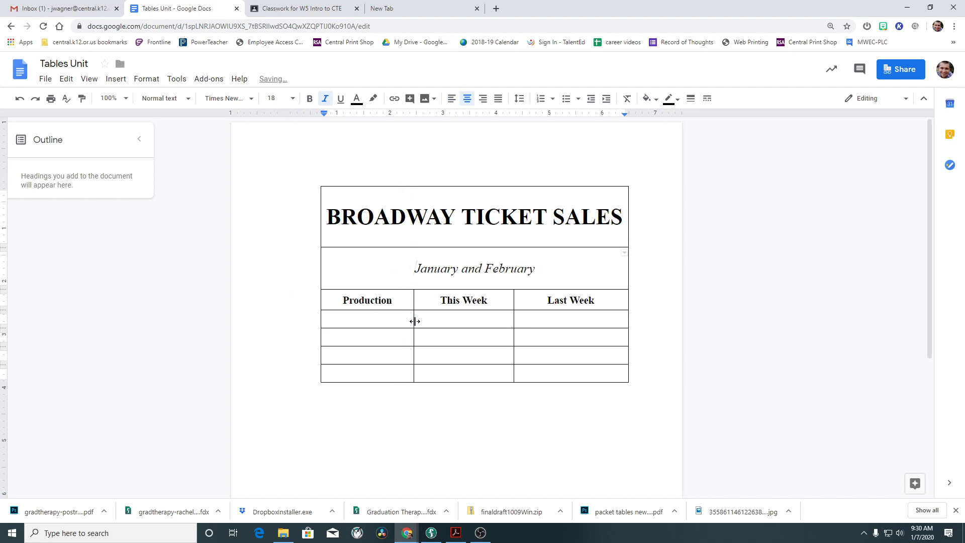
pyautogui.moveTo(515, 317); pyautogui.dragTo(516, 316)
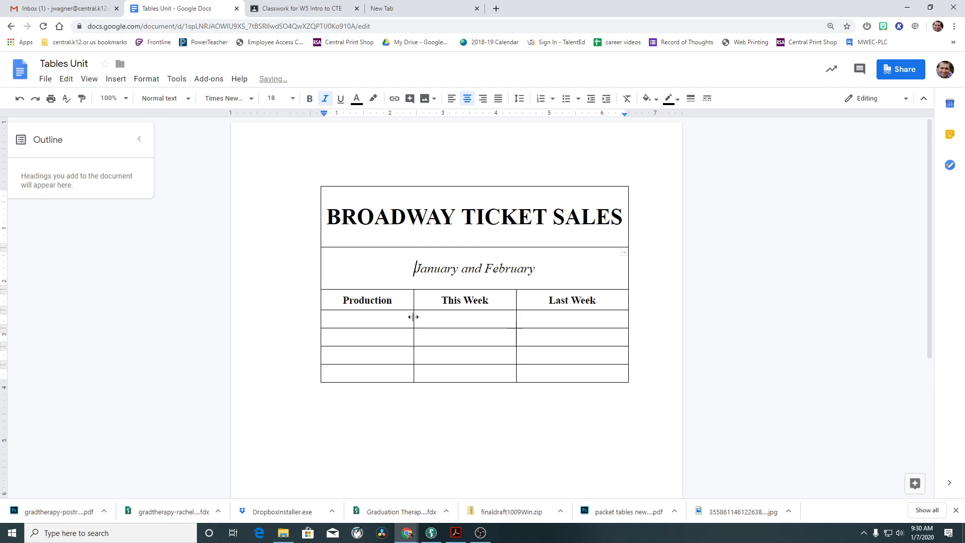
pyautogui.moveTo(413, 317); pyautogui.dragTo(417, 316)
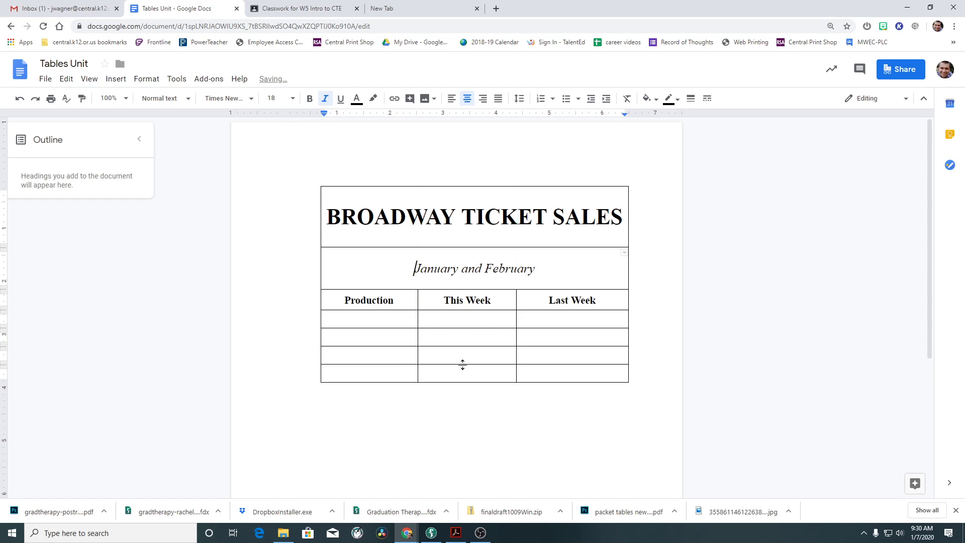
pyautogui.click(375, 321)
pyautogui.hotkey('ctrl', 'Tab')
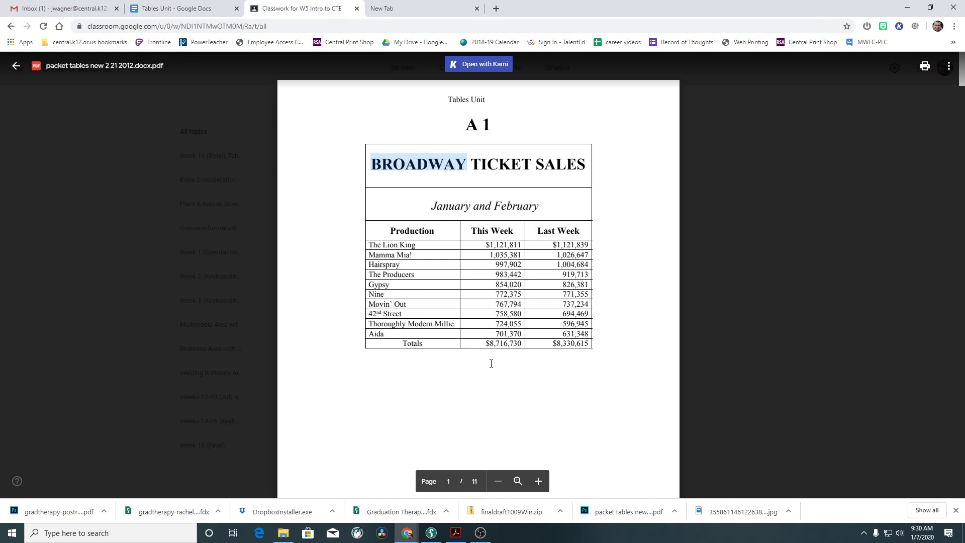
pyautogui.click(400, 287)
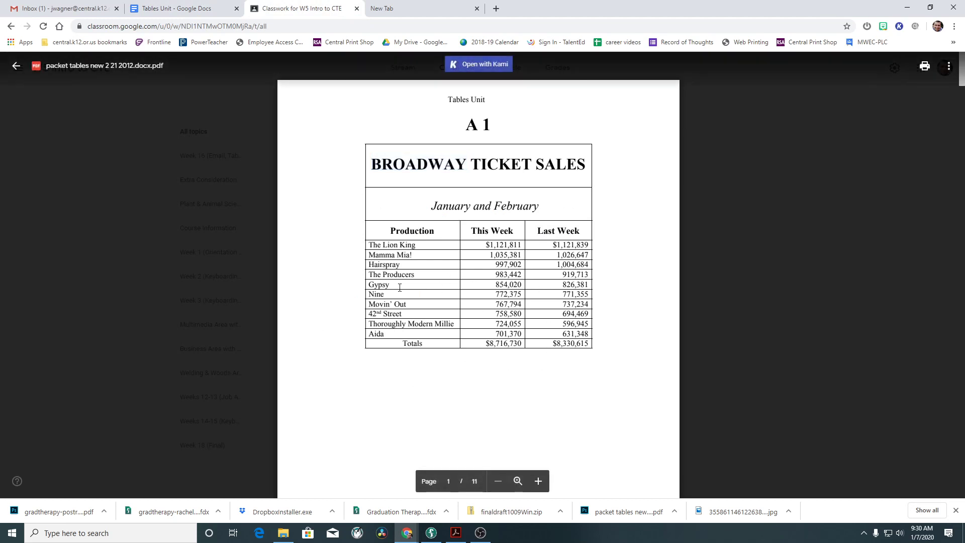
pyautogui.hotkey('ctrl', 'shift', 'Tab')
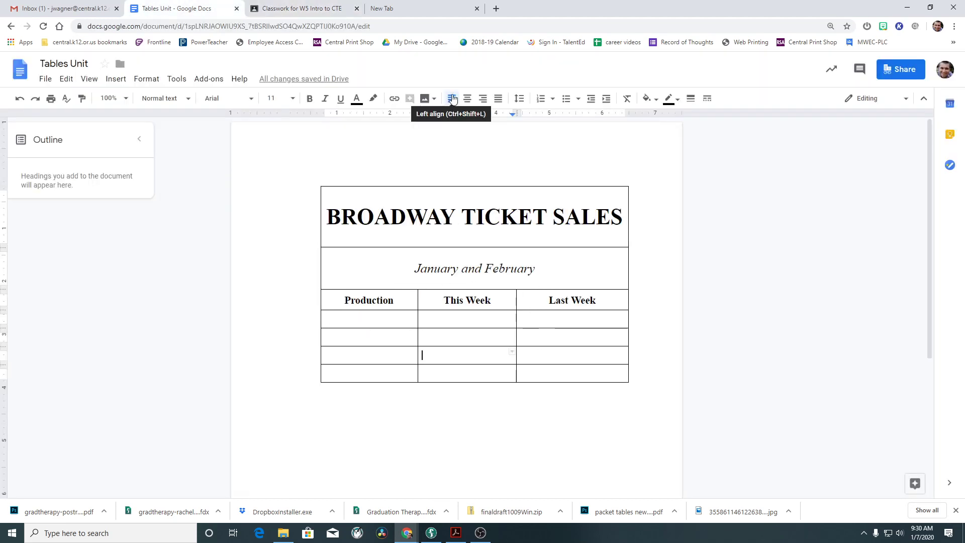
# Enter $1,128,811 right-aligned in the first This Week cell.
pyautogui.hotkey('ctrl', 'Tab')
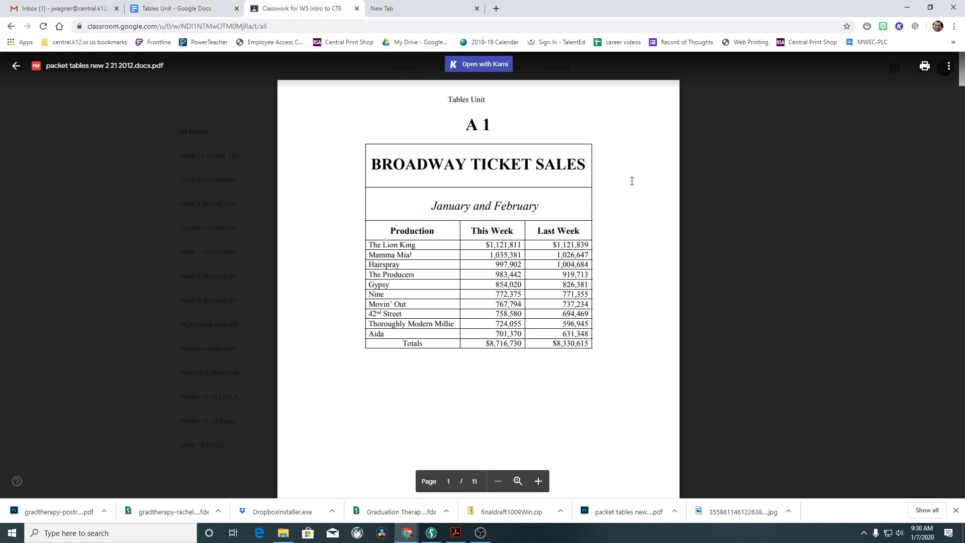
pyautogui.click(166, 8)
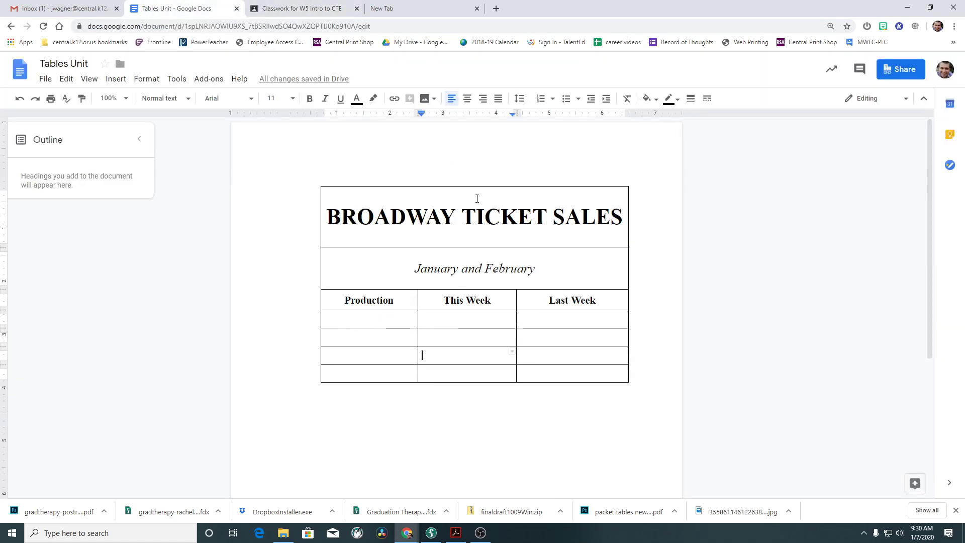
pyautogui.click(484, 99)
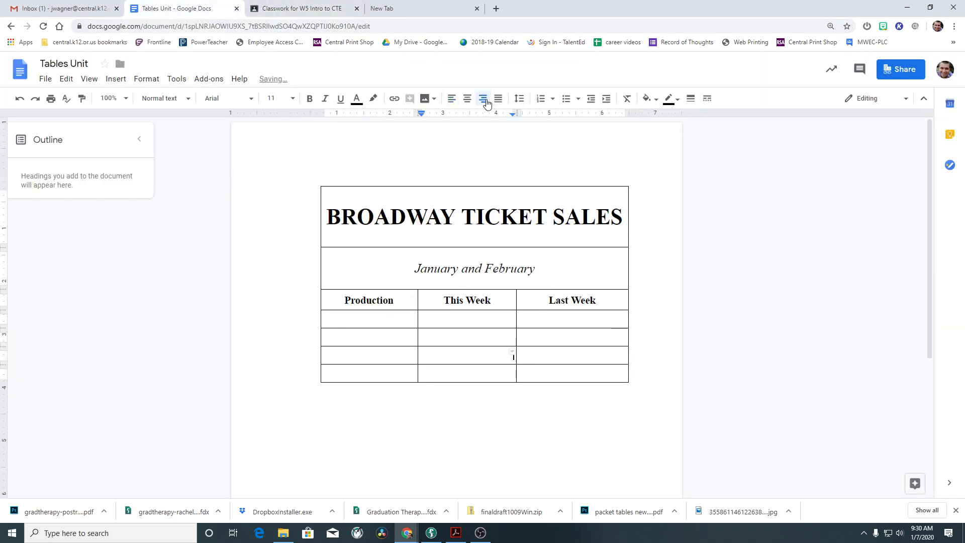
pyautogui.click(477, 319)
pyautogui.hotkey('ctrl', 'Tab')
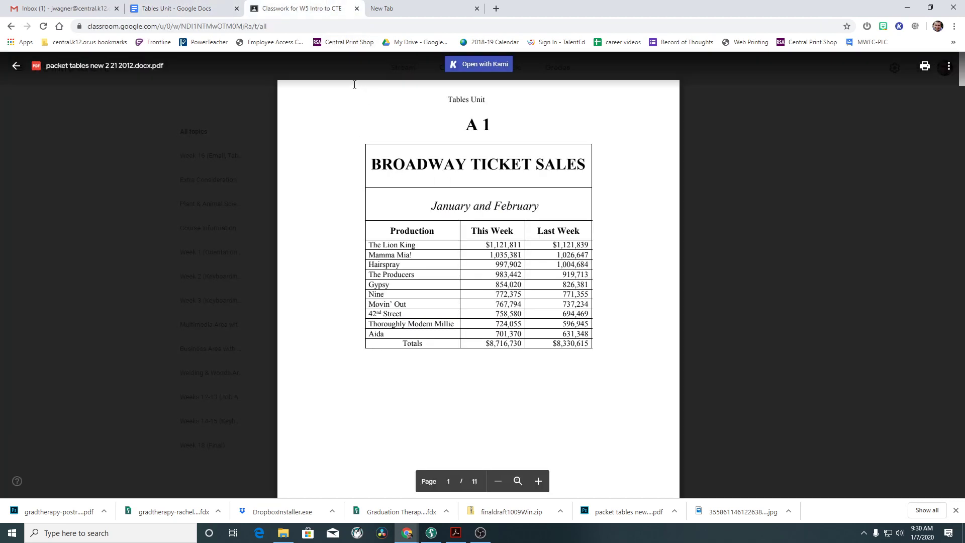
pyautogui.click(205, 9)
pyautogui.write('1')
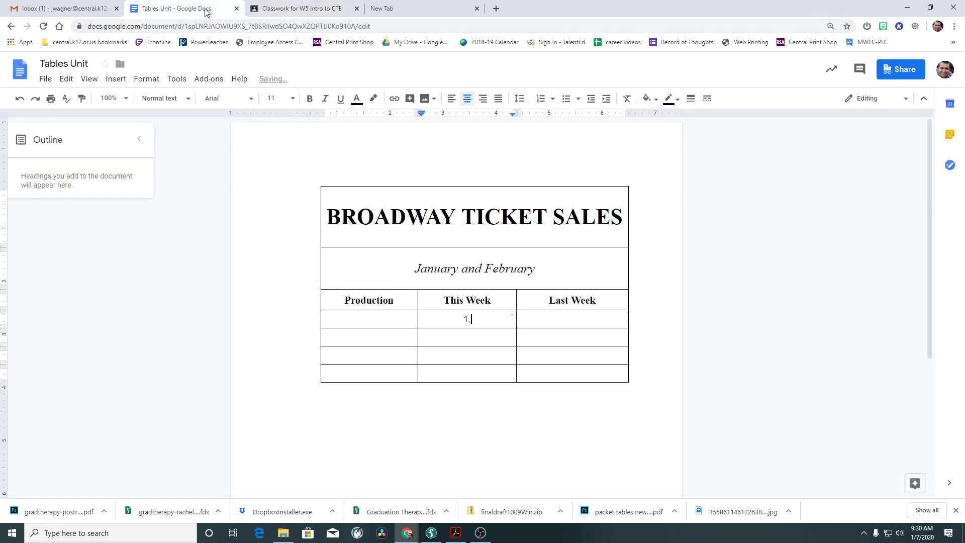
pyautogui.write(',128.811')
pyautogui.click(474, 320)
pyautogui.press('BackSpace')
pyautogui.write(',')
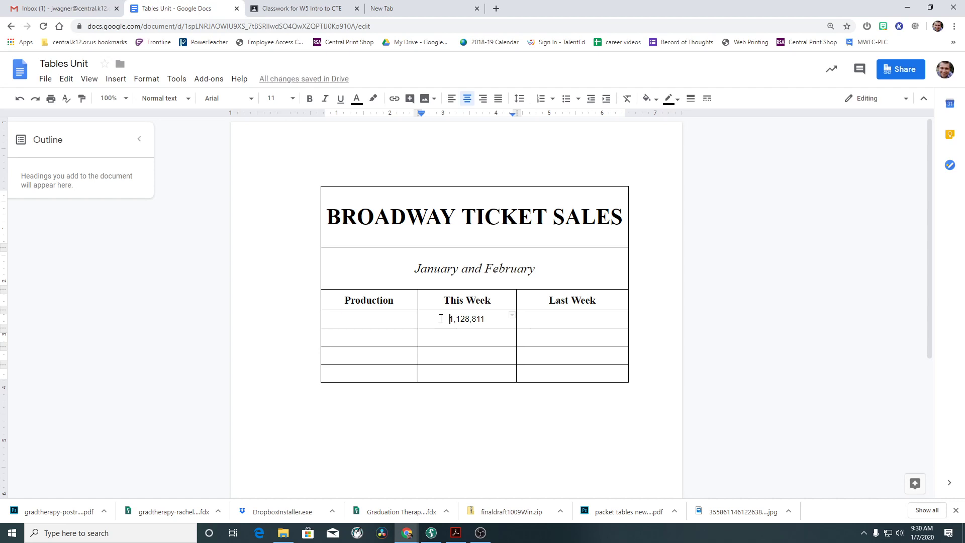
pyautogui.write('$')
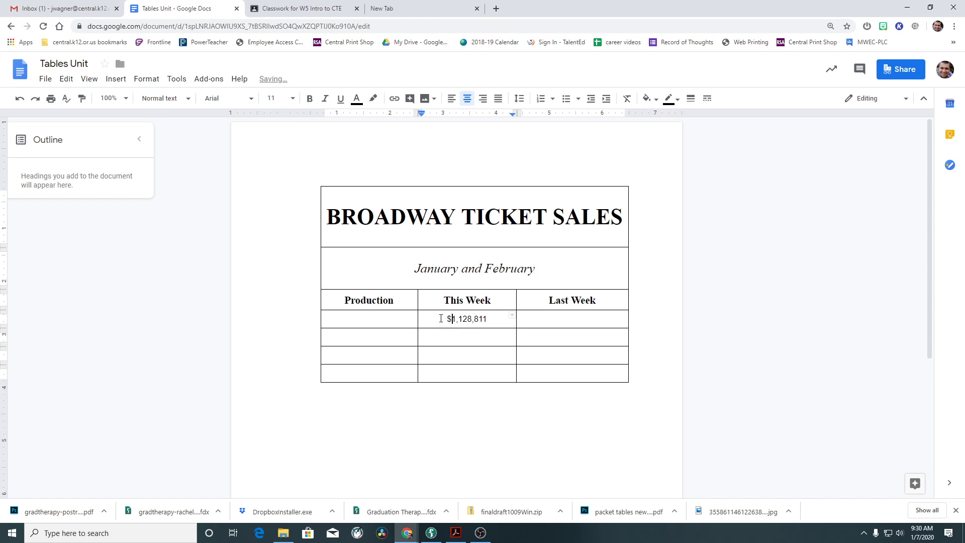
pyautogui.click(482, 98)
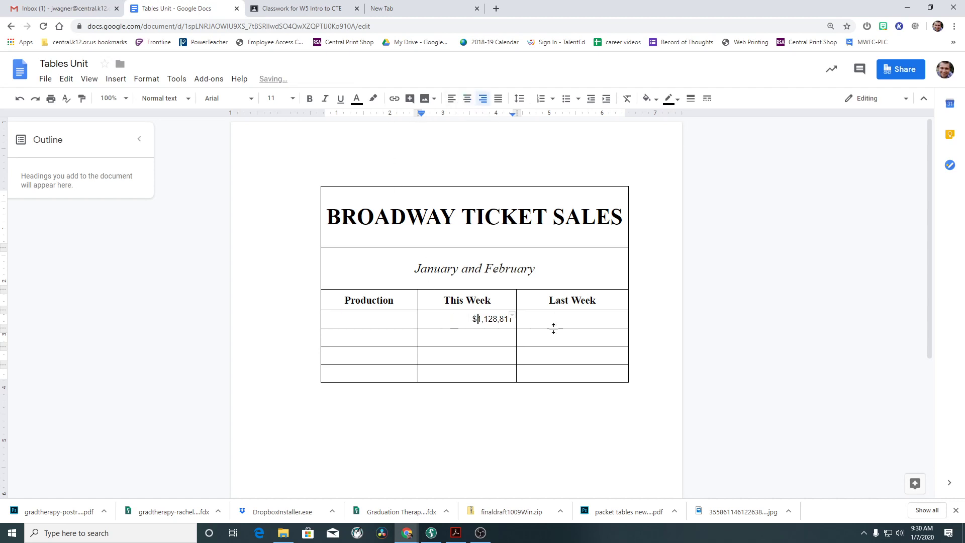
pyautogui.click(520, 354)
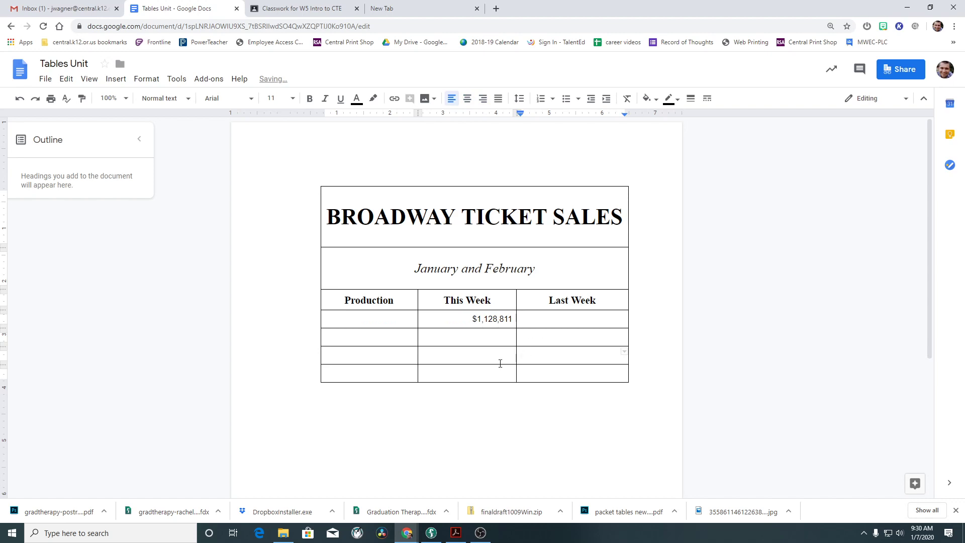
# Type The Lion King as the first production name.
pyautogui.click(322, 9)
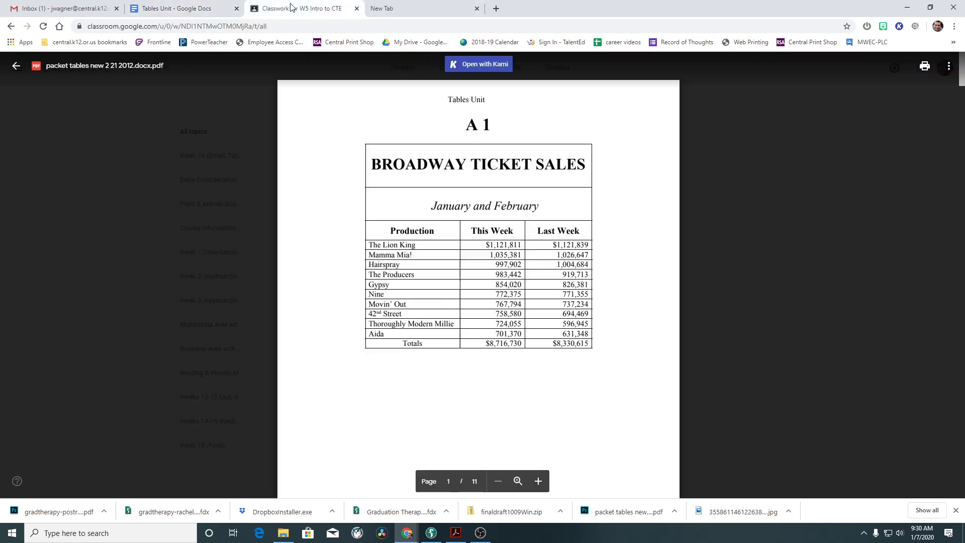
pyautogui.click(202, 6)
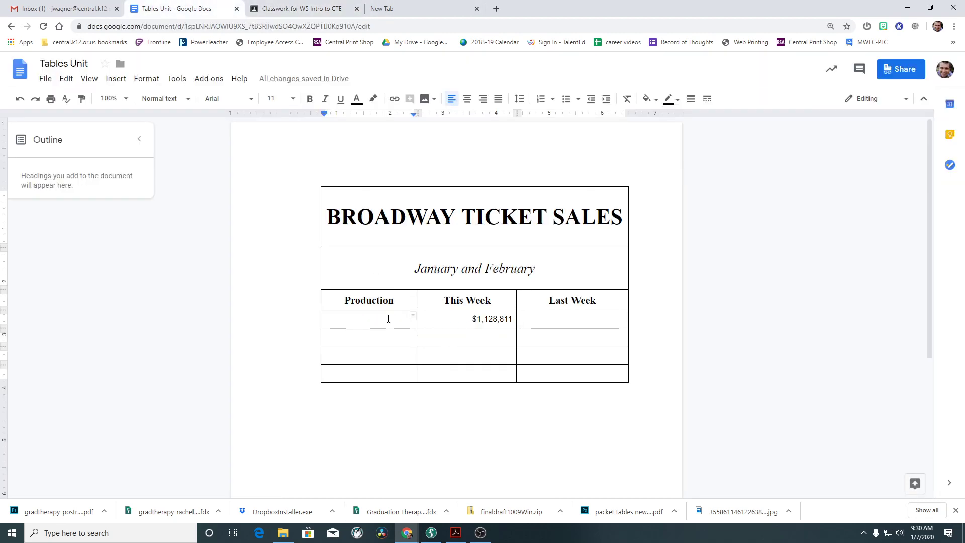
pyautogui.write('The Lion')
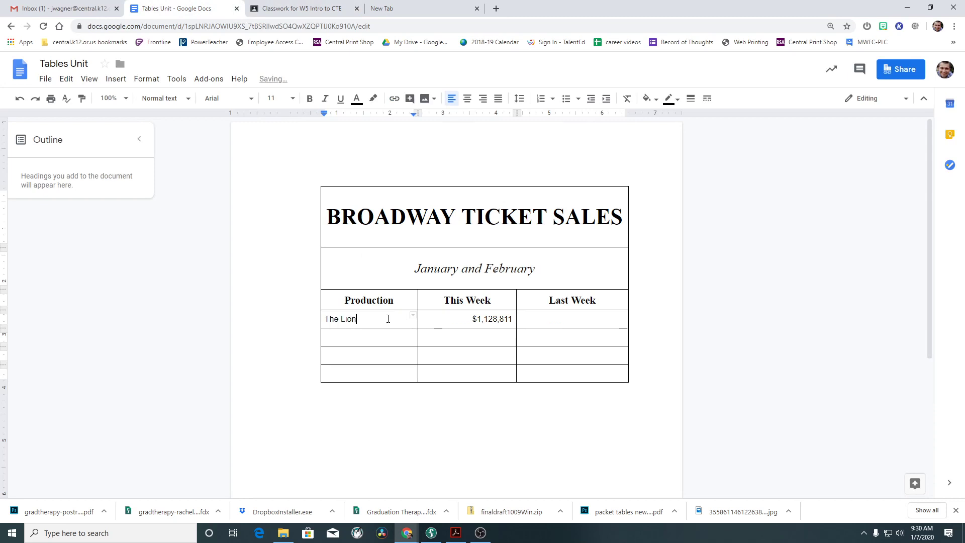
pyautogui.write(' King')
pyautogui.click(359, 320)
# Set the table's data rows to Times New Roman.
pyautogui.moveTo(326, 323); pyautogui.dragTo(537, 373)
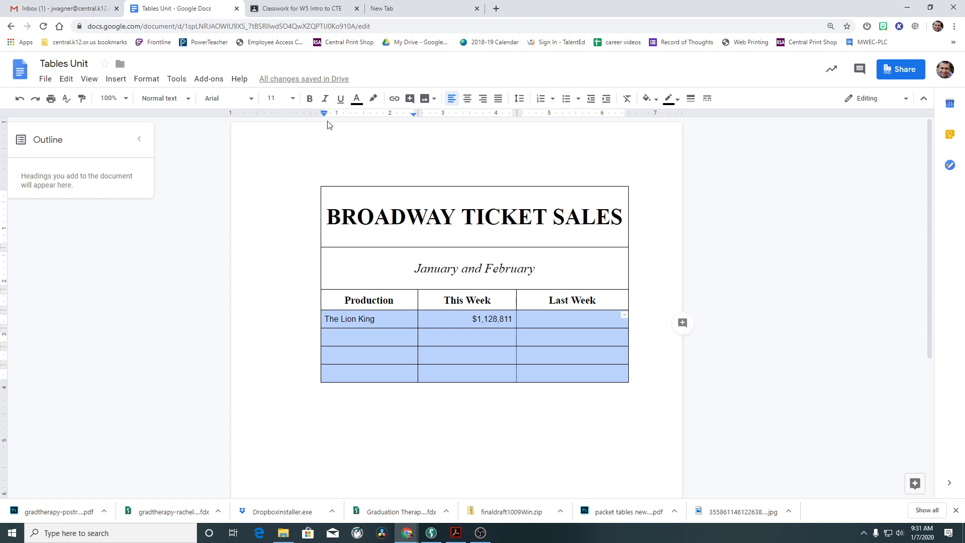
pyautogui.click(248, 99)
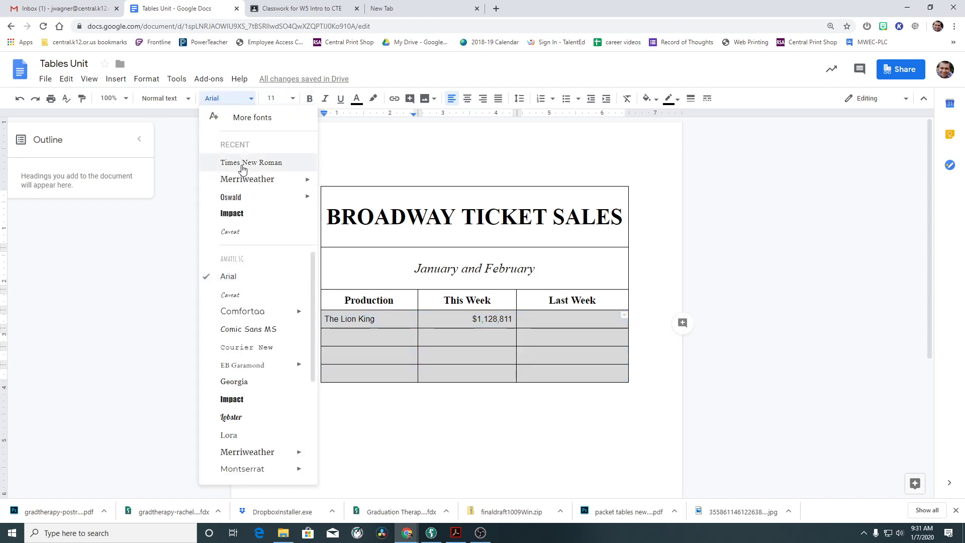
pyautogui.click(243, 163)
pyautogui.click(288, 9)
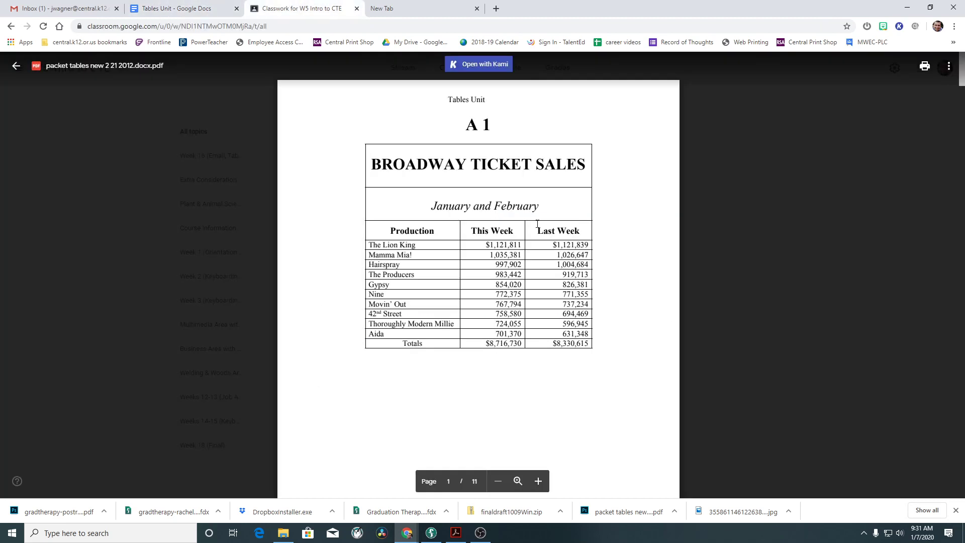
pyautogui.click(200, 10)
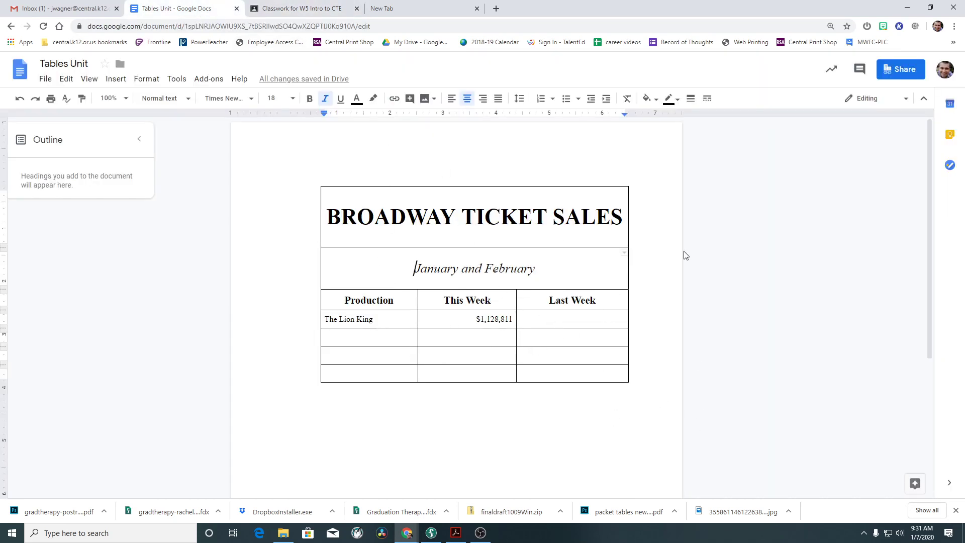
pyautogui.click(284, 8)
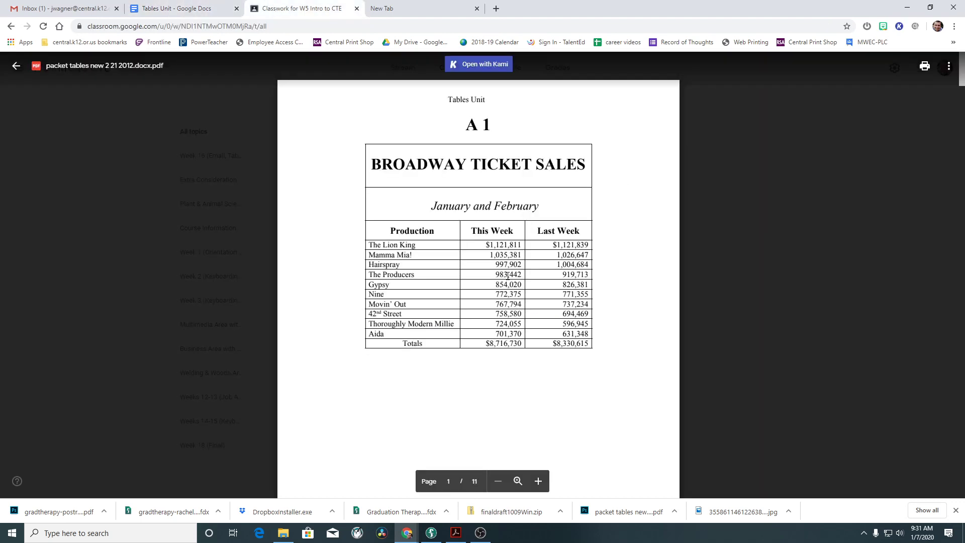
pyautogui.scroll(-9, 508, 275)
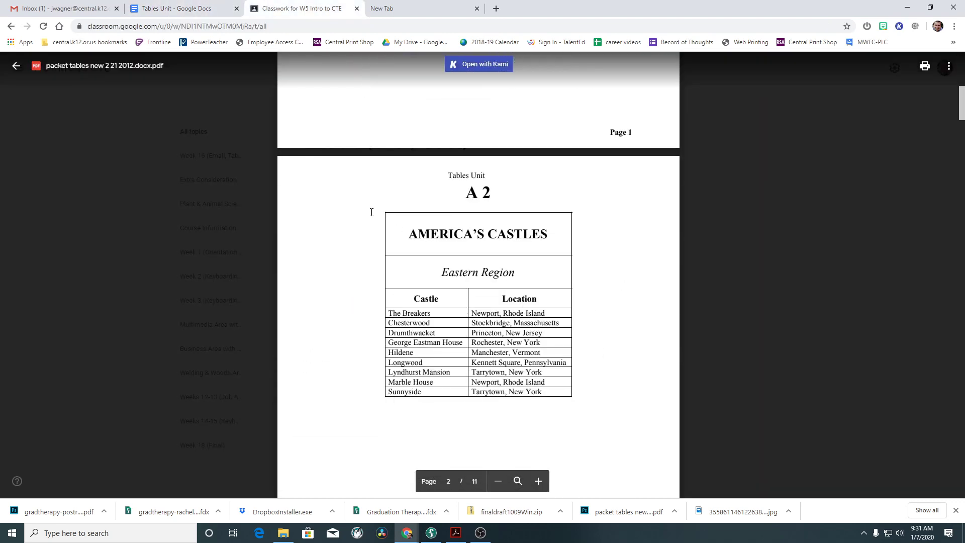
pyautogui.click(203, 9)
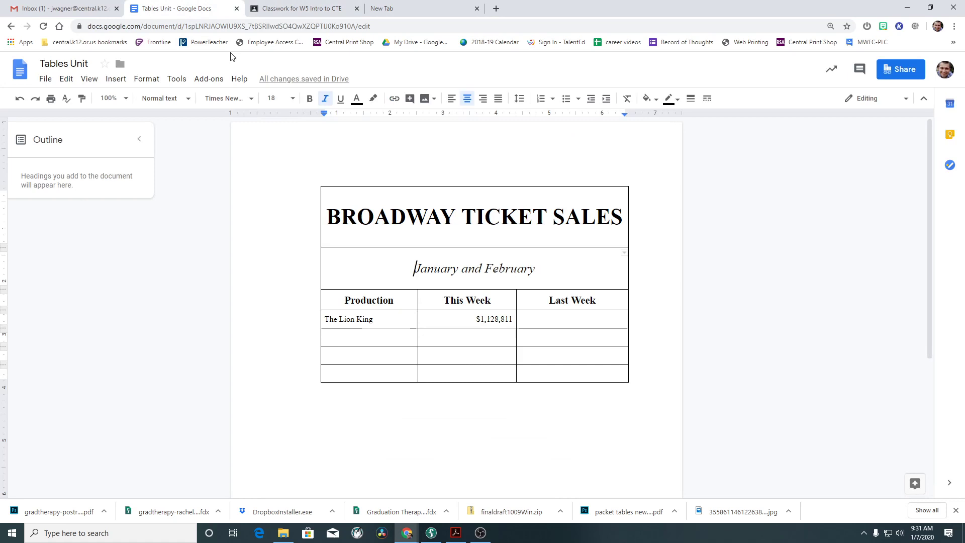
pyautogui.click(365, 398)
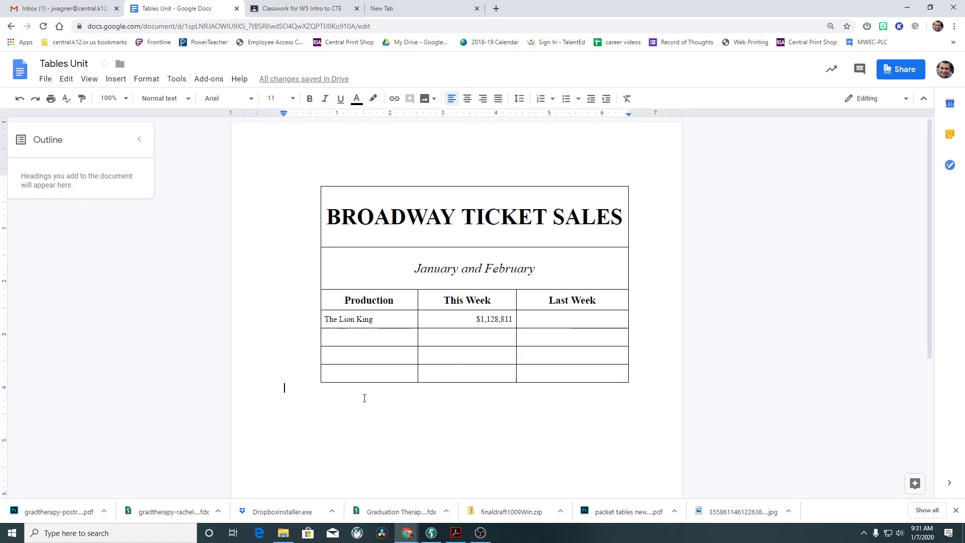
# Insert a page break after the Broadway table to start a new page.
pyautogui.click(116, 79)
pyautogui.moveTo(173, 298)
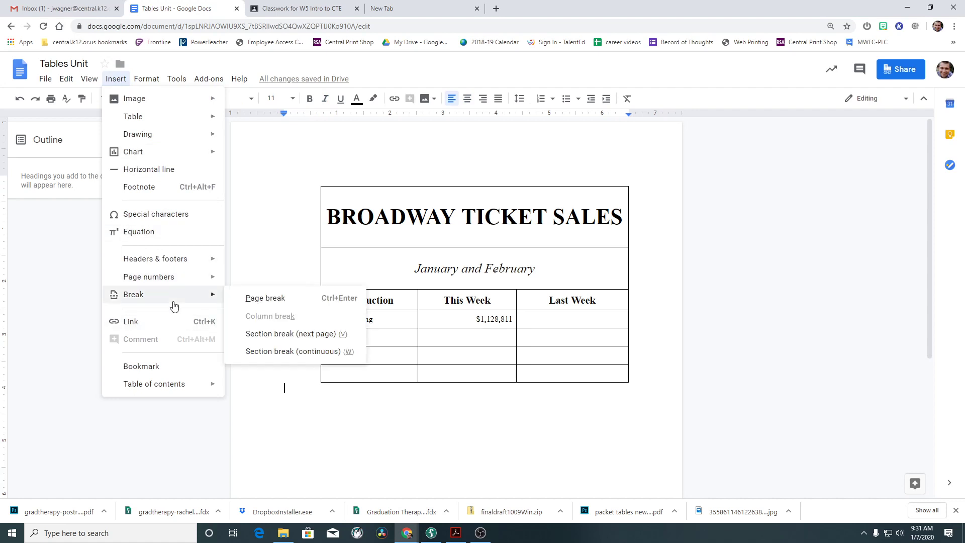
pyautogui.click(268, 299)
pyautogui.scroll(-2, 475, 435)
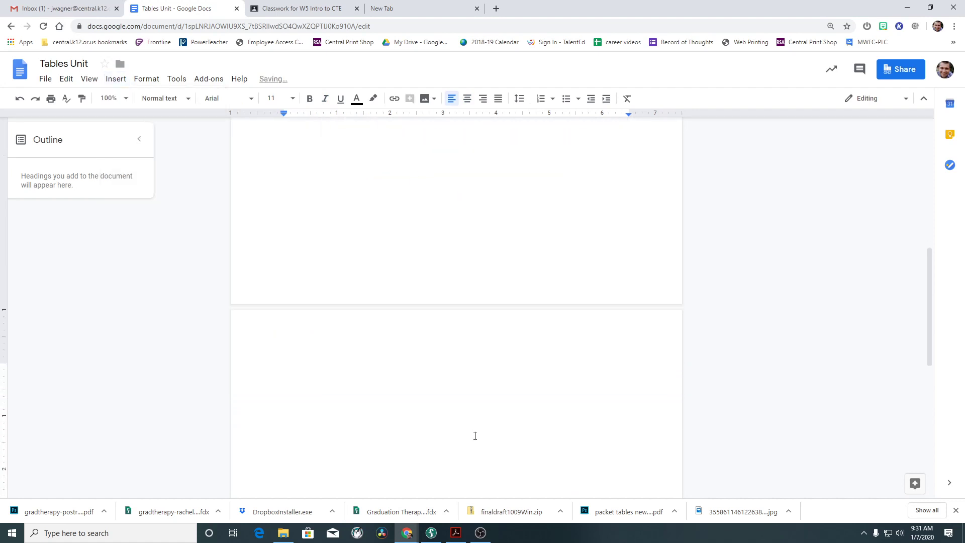
pyautogui.click(276, 7)
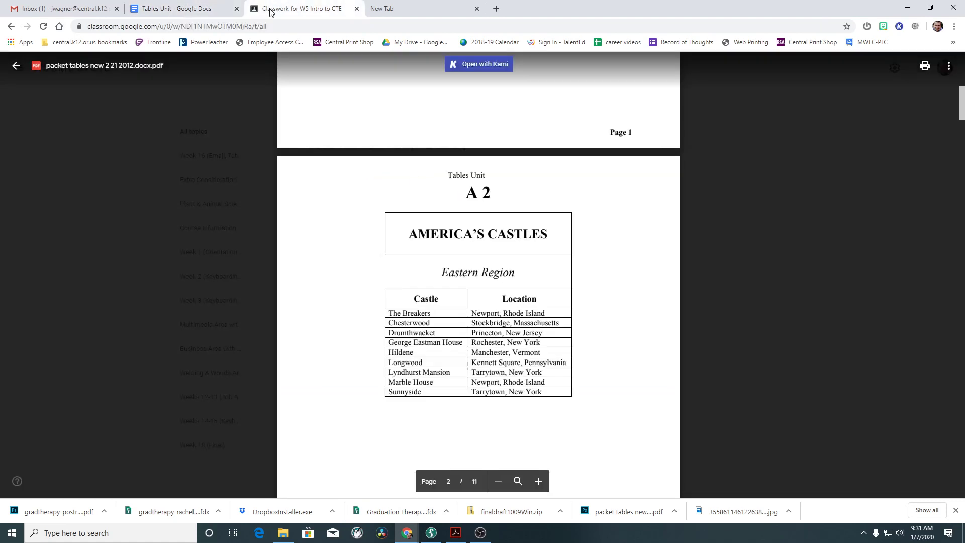
pyautogui.click(190, 12)
# Insert a two-column, four-row table on the new page, undoing a mistaken 3x4 table.
pyautogui.click(116, 78)
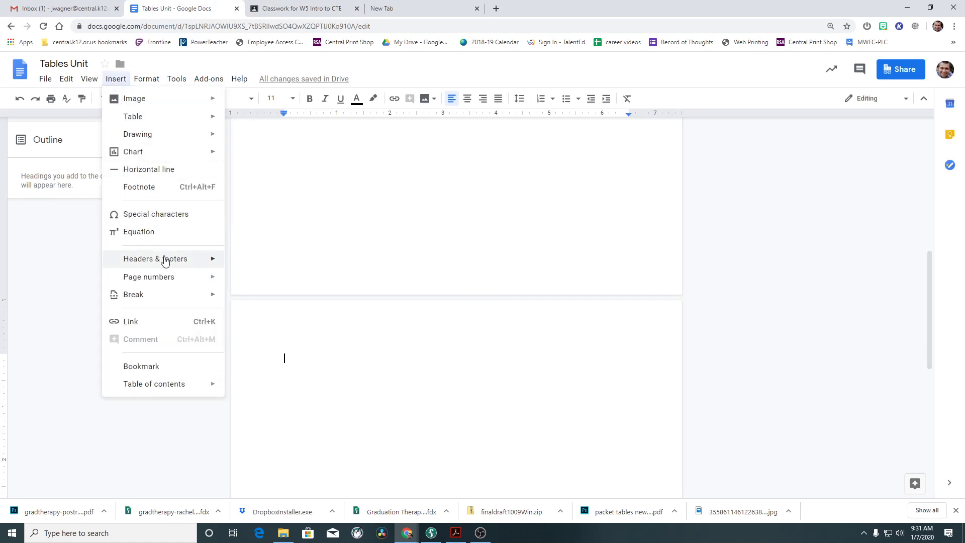
pyautogui.moveTo(151, 121)
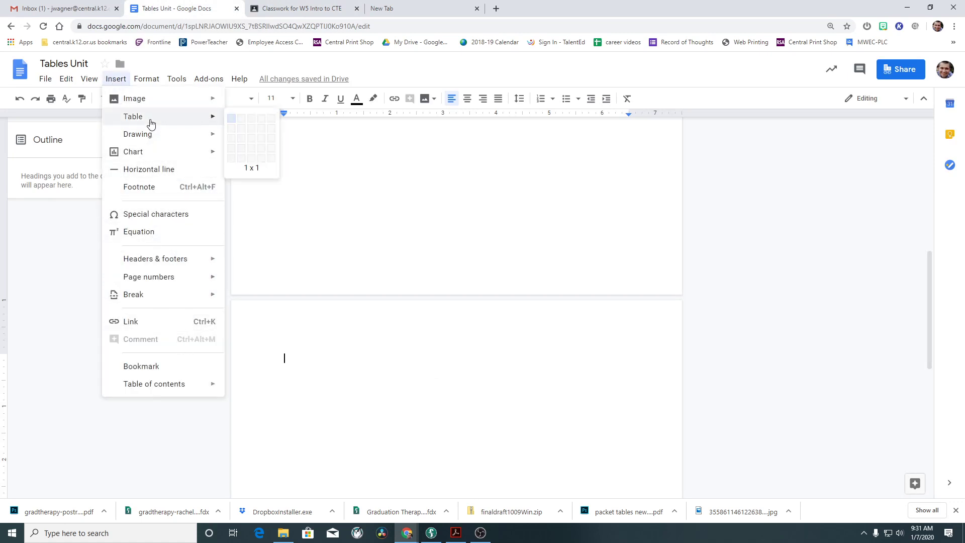
pyautogui.click(254, 152)
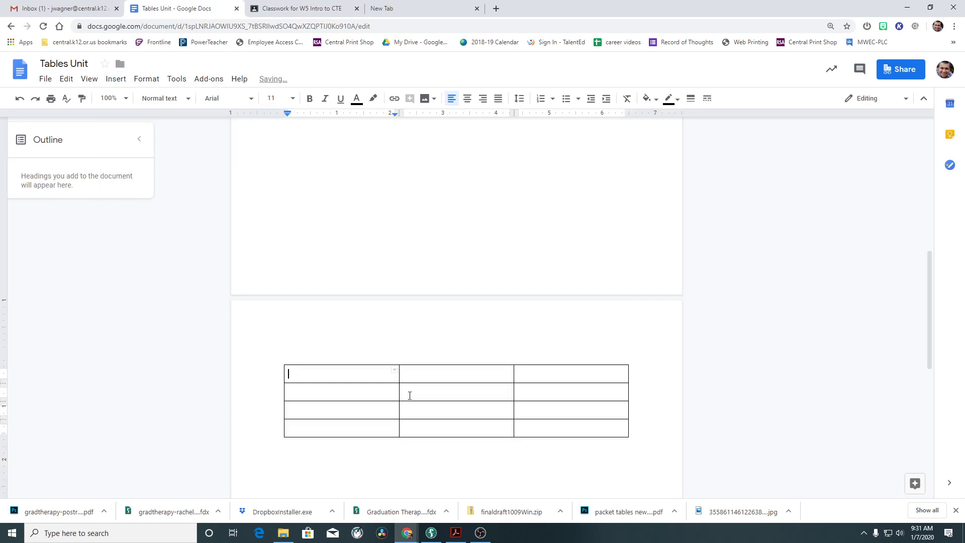
pyautogui.click(290, 14)
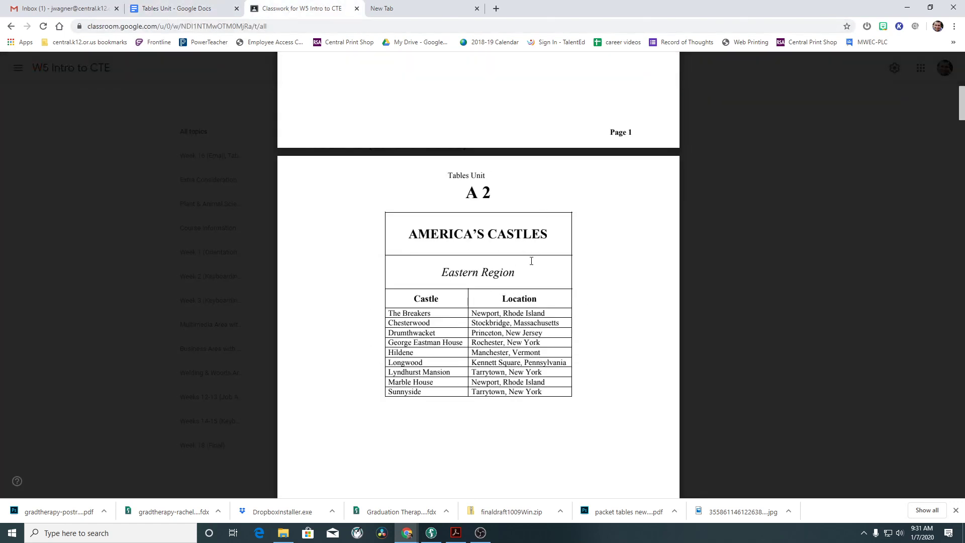
pyautogui.click(176, 8)
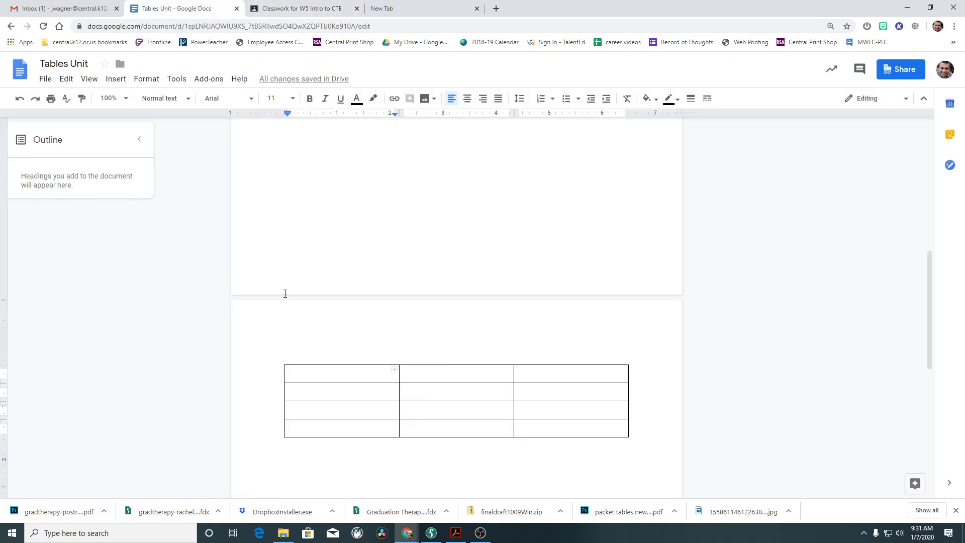
pyautogui.hotkey('ctrl', 'z')
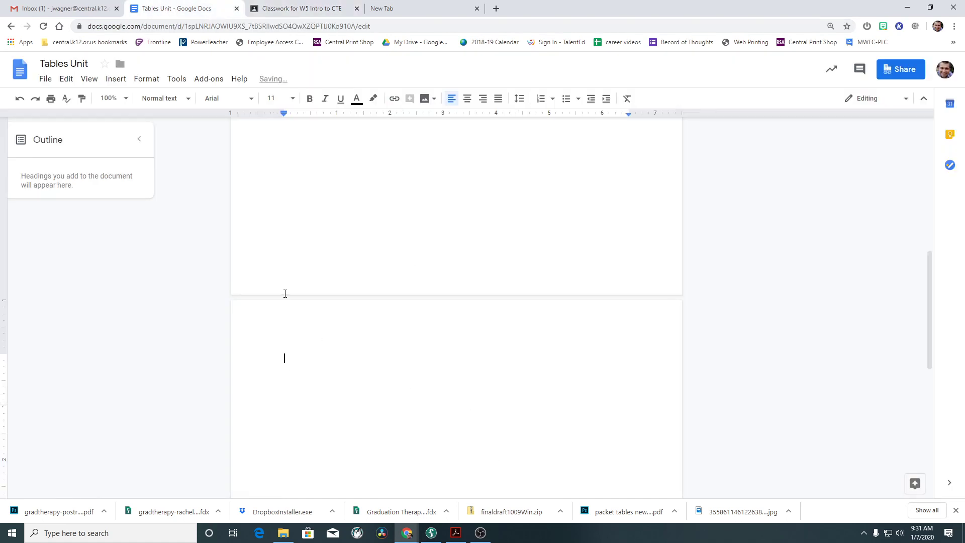
pyautogui.click(116, 80)
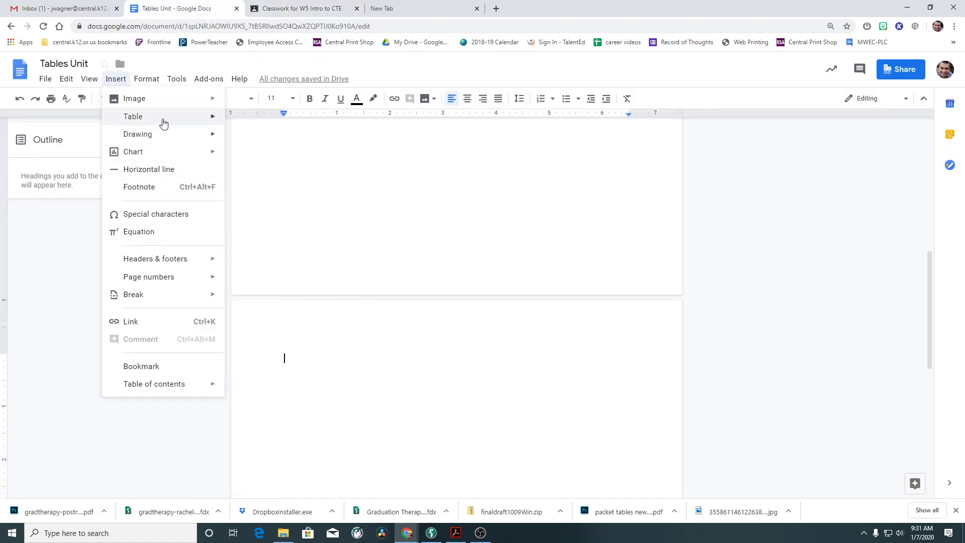
pyautogui.moveTo(164, 118)
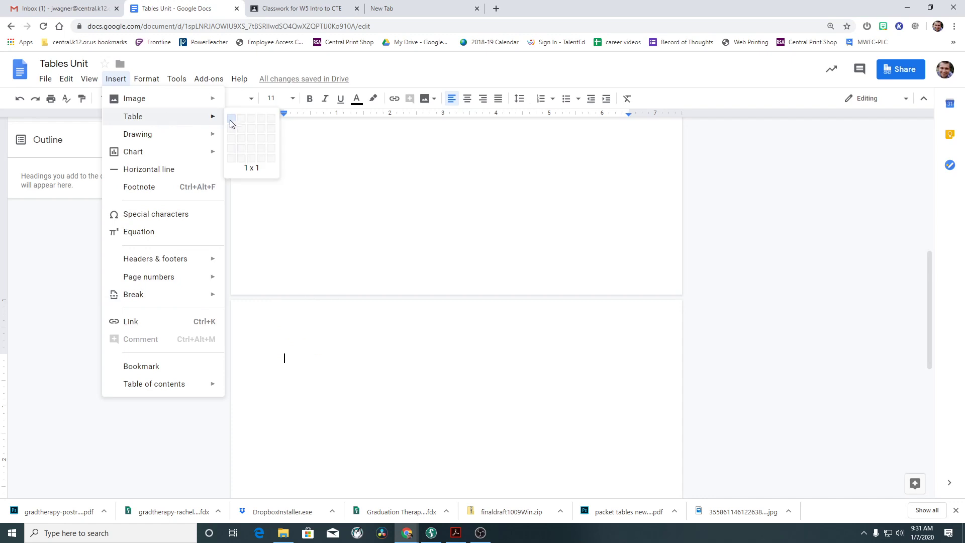
pyautogui.click(242, 148)
pyautogui.click(294, 6)
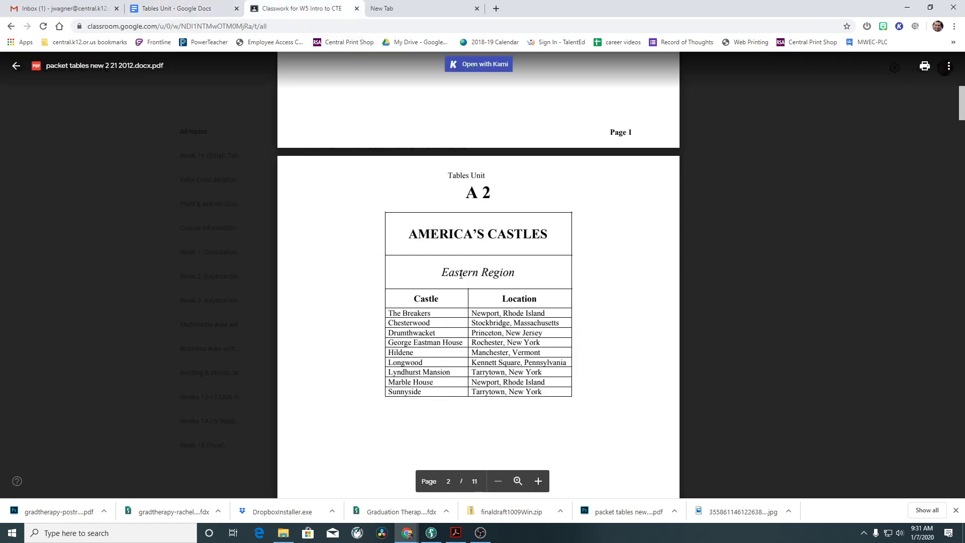
pyautogui.scroll(7, 519, 293)
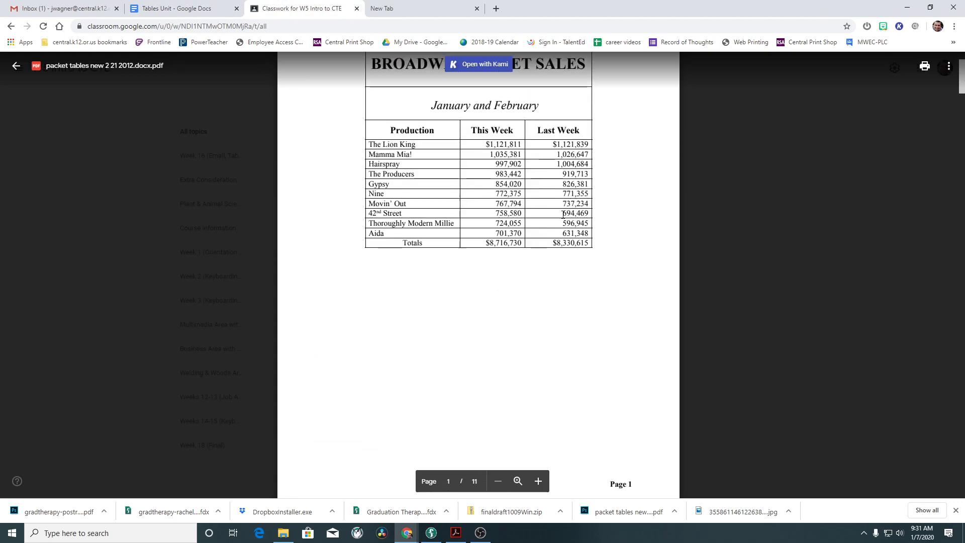
pyautogui.scroll(-5, 540, 341)
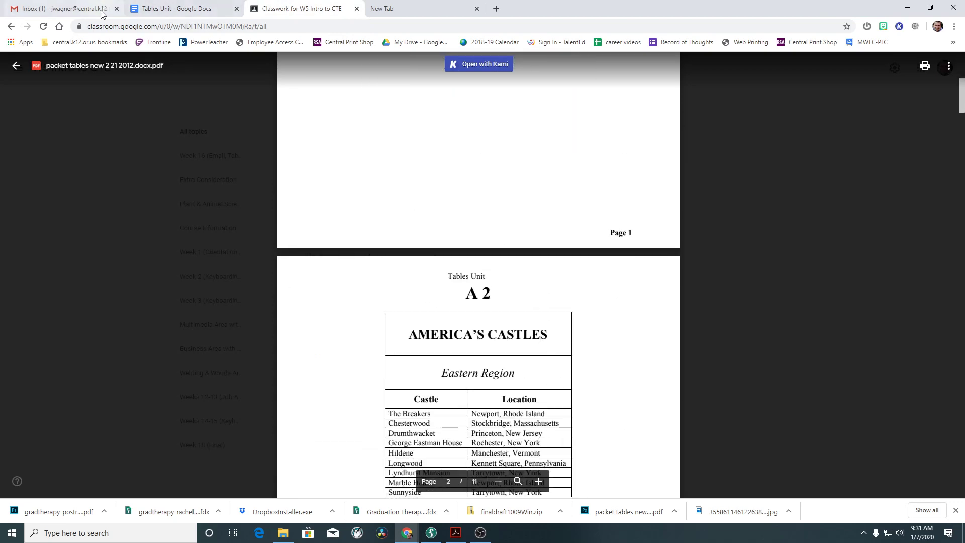
pyautogui.click(175, 8)
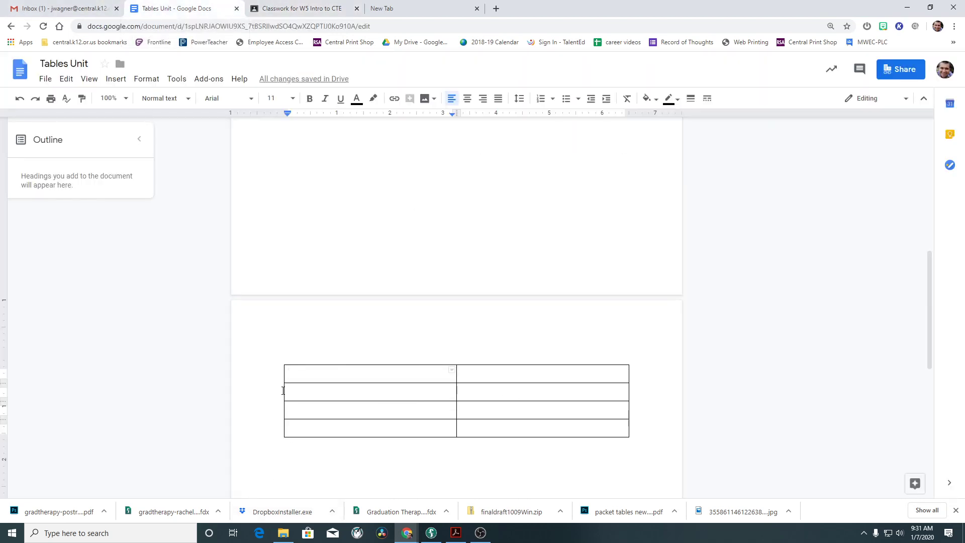
# Narrow the new table from both sides and merge its first row into one cell.
pyautogui.moveTo(285, 374); pyautogui.dragTo(327, 374)
pyautogui.moveTo(628, 372); pyautogui.dragTo(592, 378)
pyautogui.moveTo(376, 372); pyautogui.dragTo(511, 375)
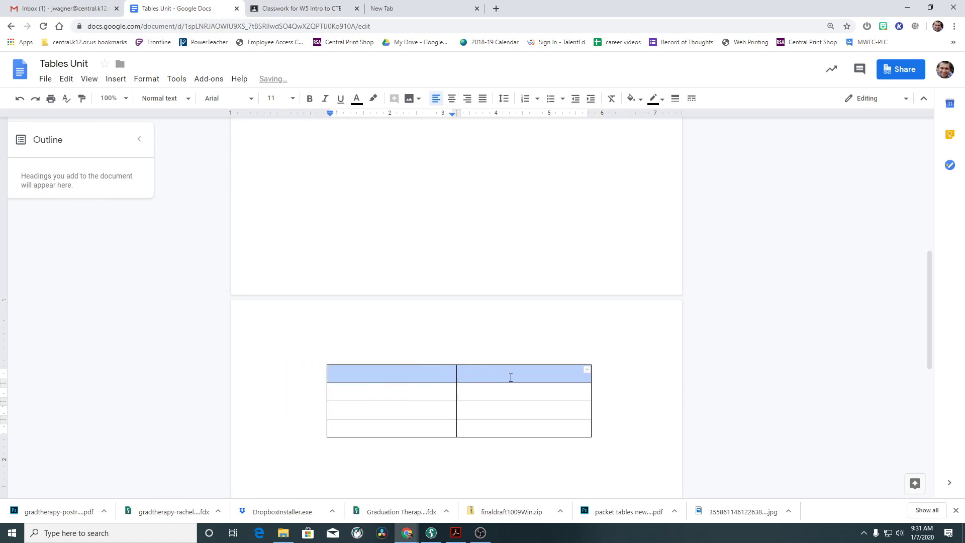
pyautogui.click(146, 79)
pyautogui.moveTo(127, 82)
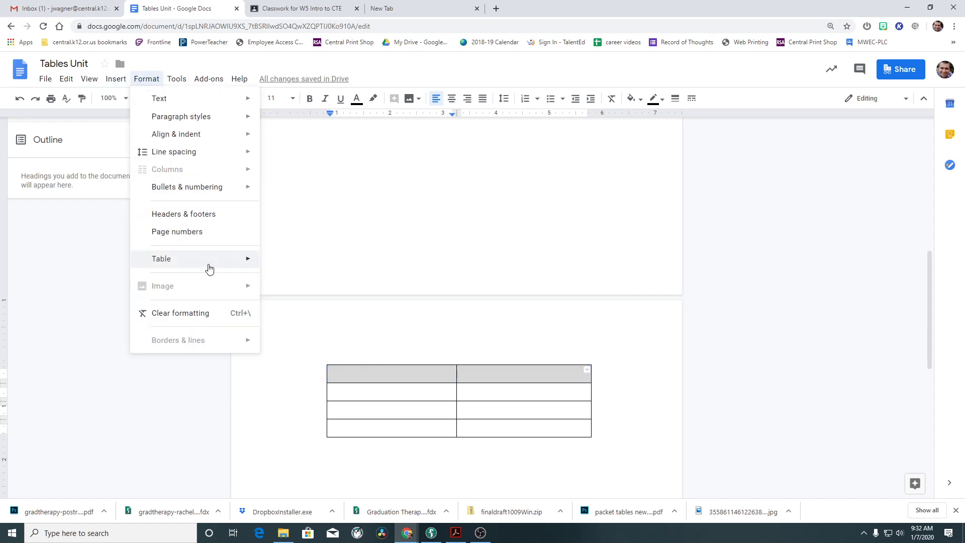
pyautogui.moveTo(222, 269)
pyautogui.click(336, 440)
# Merge the second row's two cells into a single cell.
pyautogui.moveTo(387, 394); pyautogui.dragTo(475, 395)
pyautogui.click(146, 79)
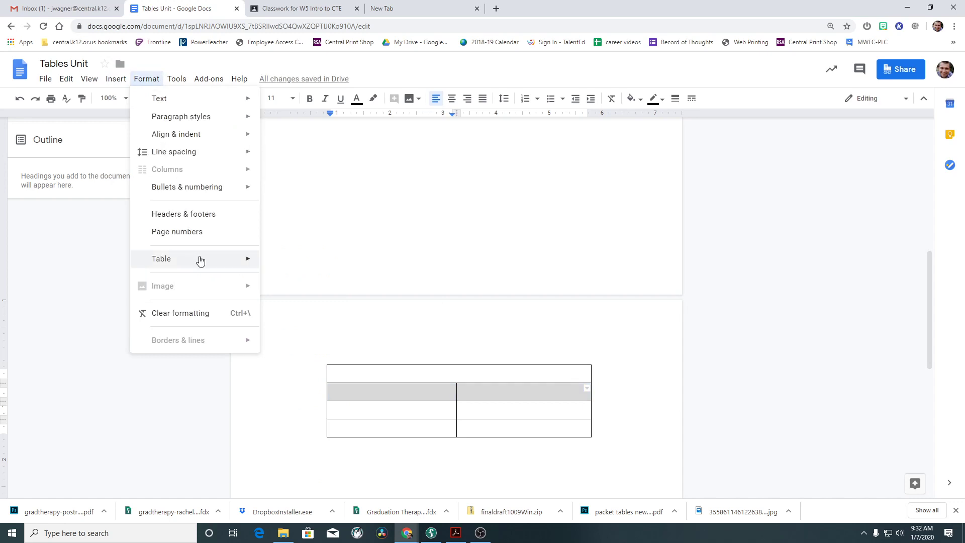
pyautogui.moveTo(198, 259)
pyautogui.click(333, 441)
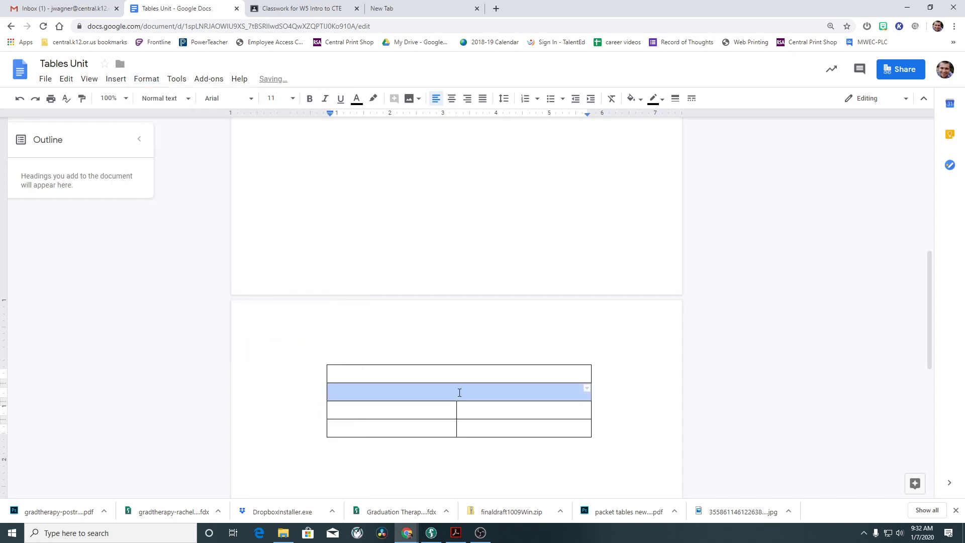
pyautogui.click(276, 8)
pyautogui.click(142, 10)
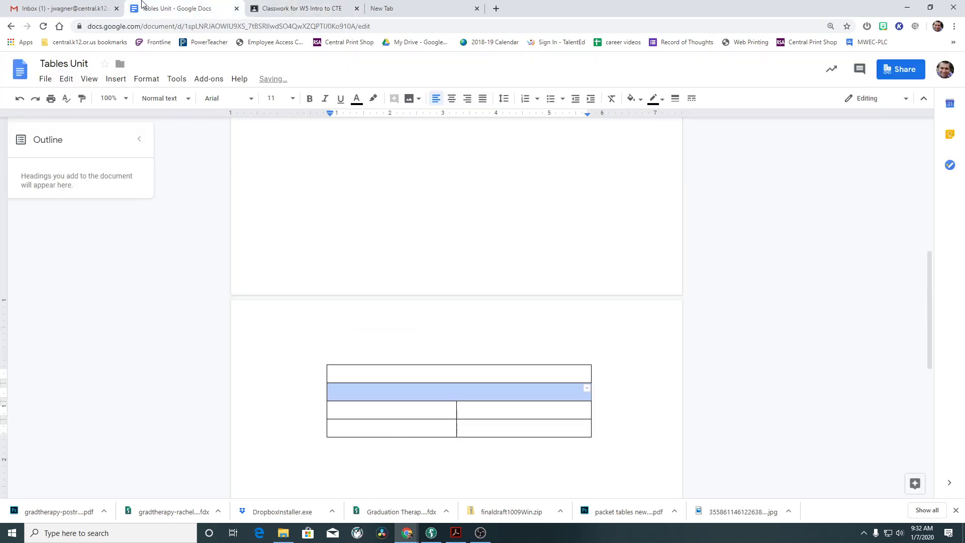
# Drag the top row's lower border down to make that row taller.
pyautogui.moveTo(435, 381); pyautogui.dragTo(442, 448)
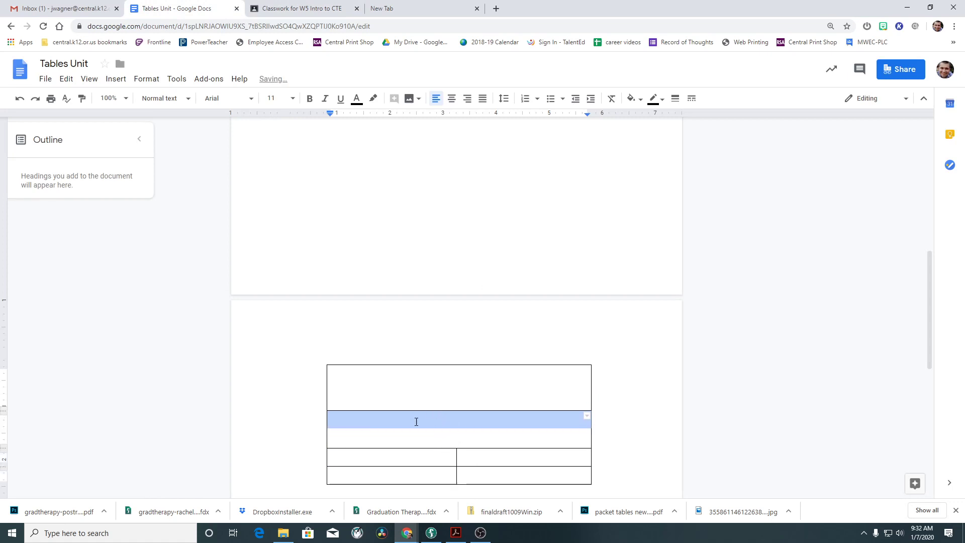
pyautogui.click(467, 434)
pyautogui.scroll(10, 481, 319)
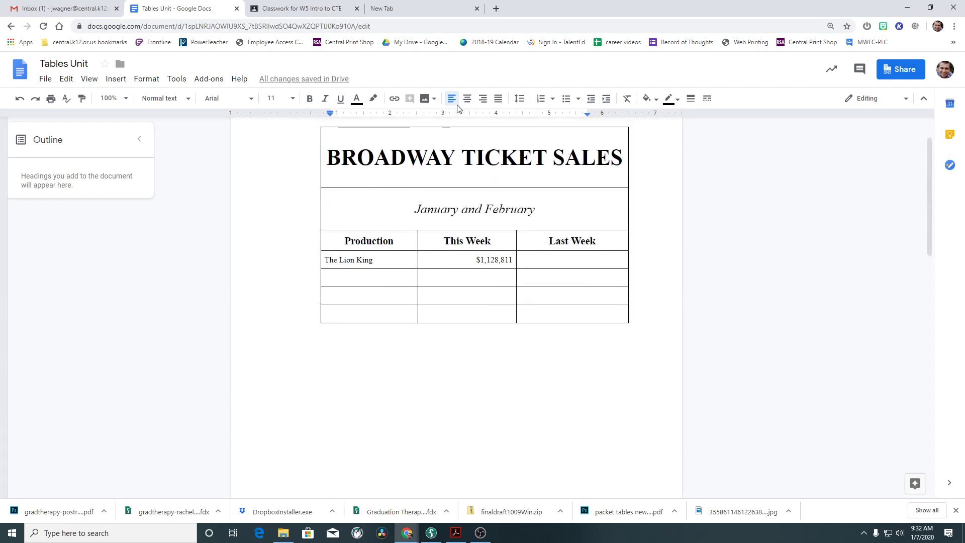
pyautogui.scroll(-10, 551, 415)
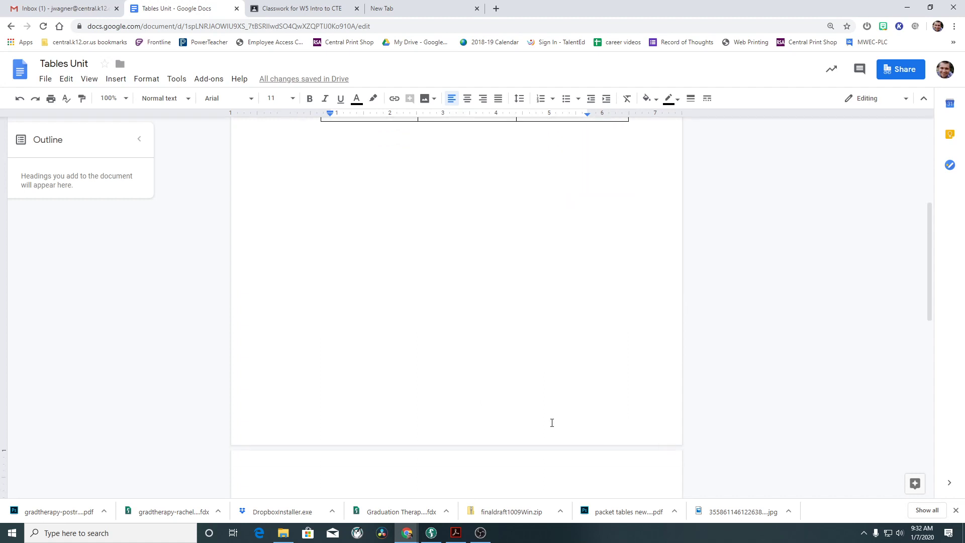
pyautogui.scroll(-10, 551, 423)
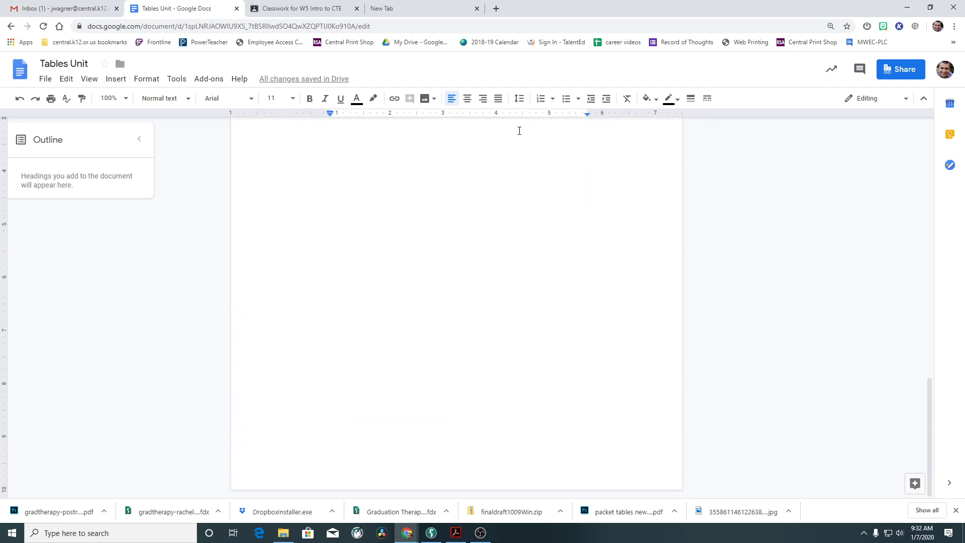
pyautogui.click(333, 8)
# Scroll through the packet PDF's sample tables, including Common Fractions, then close the preview.
pyautogui.scroll(-12, 441, 372)
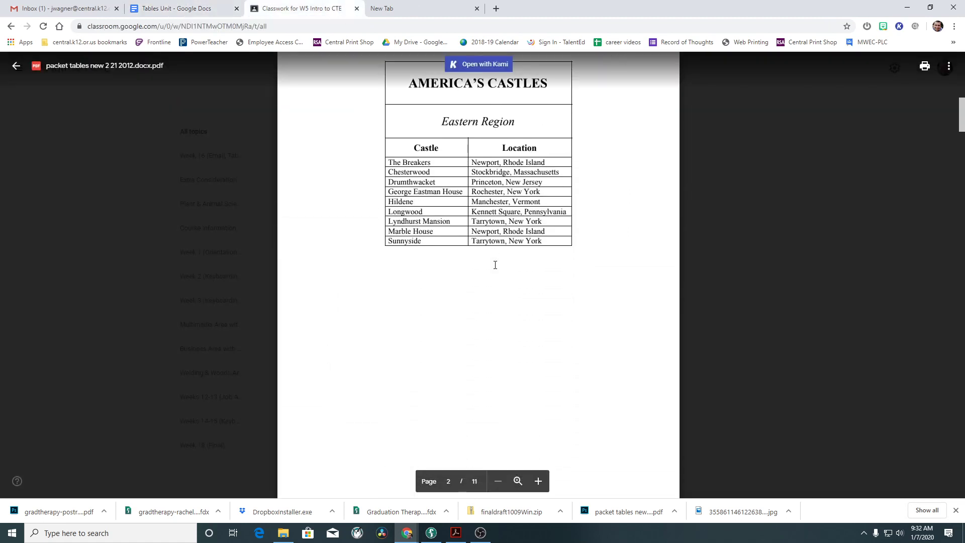
pyautogui.scroll(-15, 495, 264)
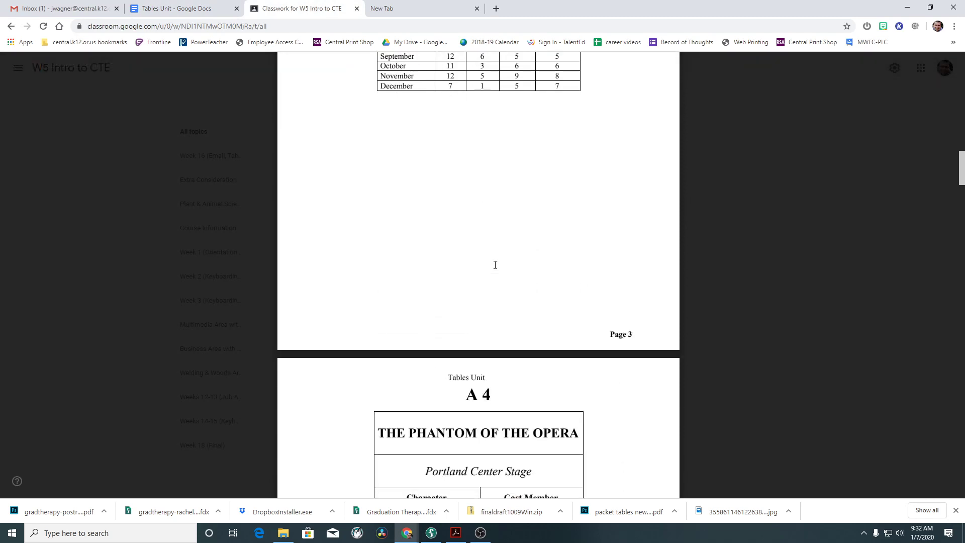
pyautogui.scroll(-15, 495, 265)
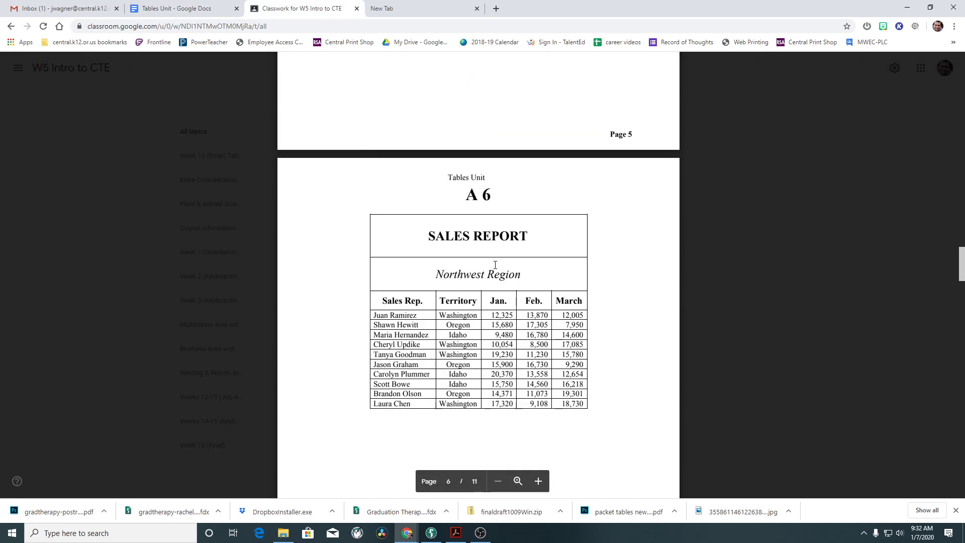
pyautogui.scroll(-10, 495, 265)
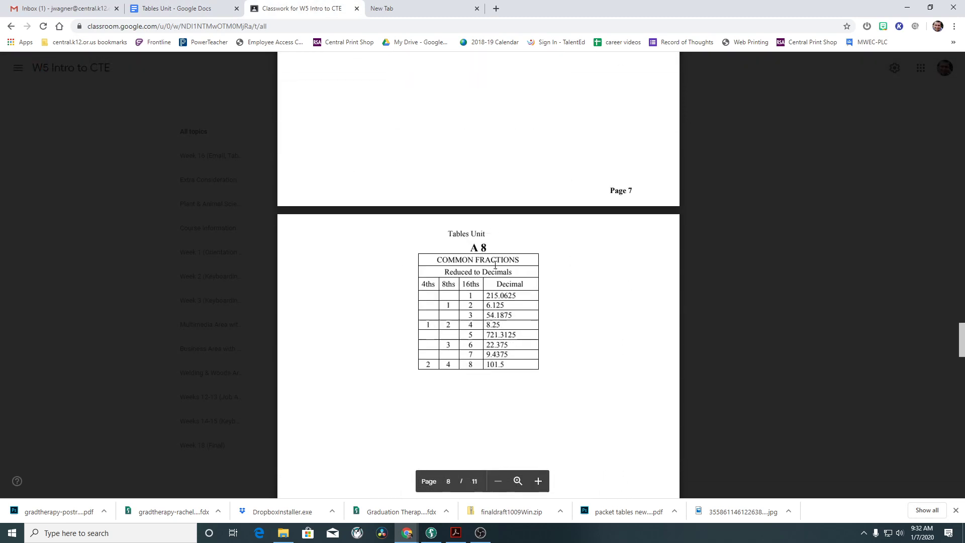
pyautogui.moveTo(439, 204); pyautogui.dragTo(532, 207)
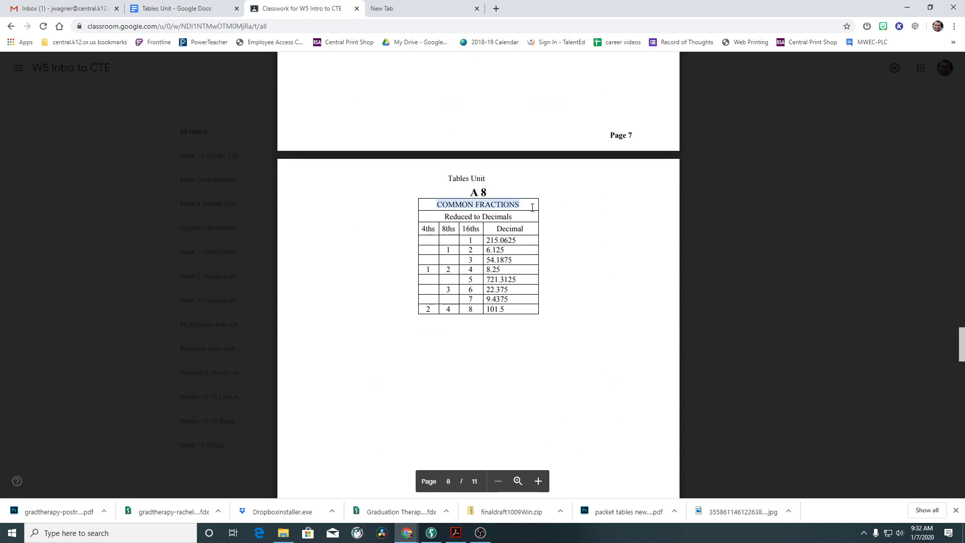
pyautogui.moveTo(447, 217); pyautogui.dragTo(511, 218)
pyautogui.scroll(9, 491, 165)
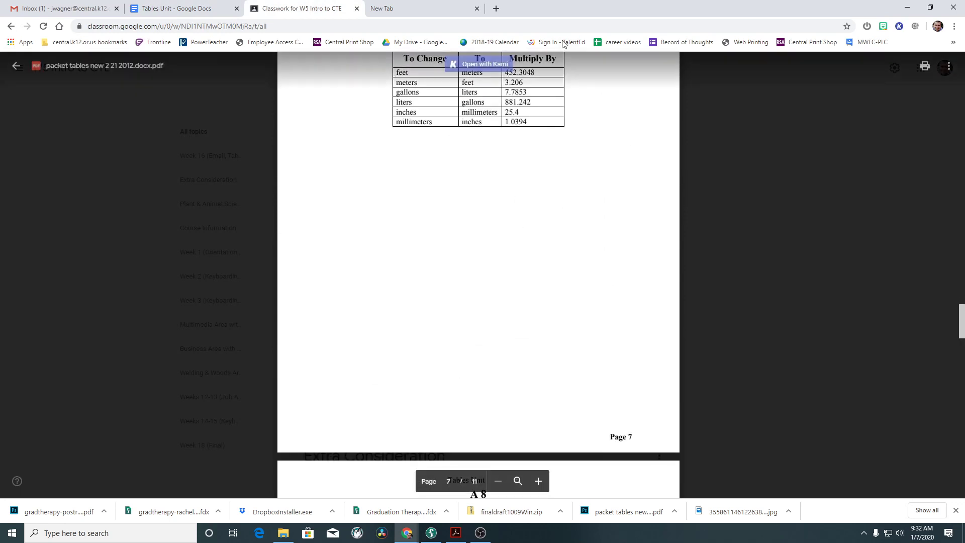
pyautogui.scroll(-12, 523, 350)
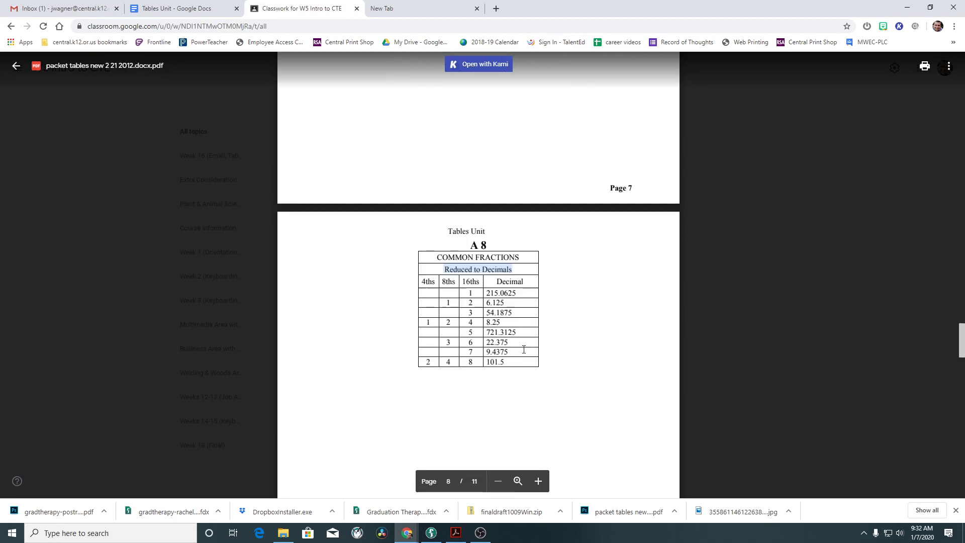
pyautogui.scroll(-20, 524, 350)
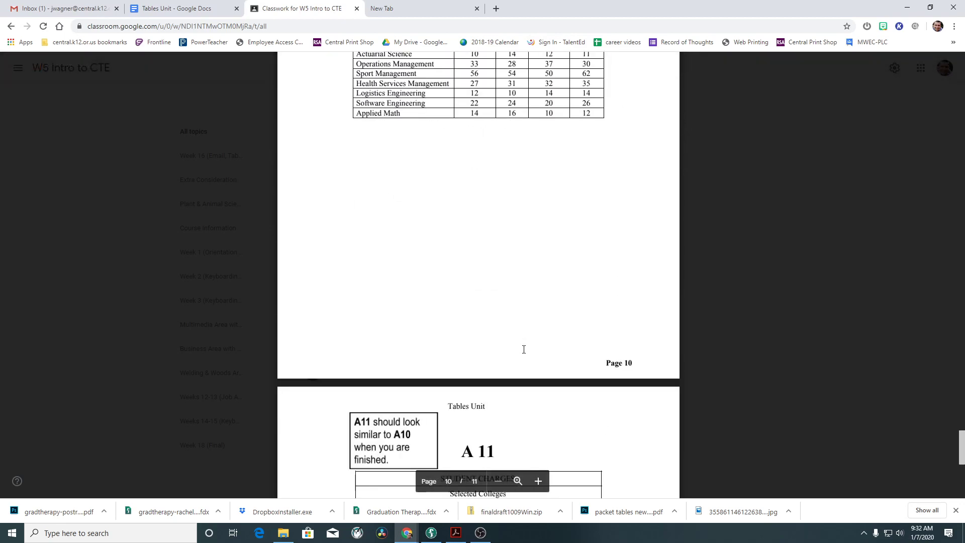
pyautogui.scroll(-4, 523, 349)
pyautogui.scroll(10, 524, 349)
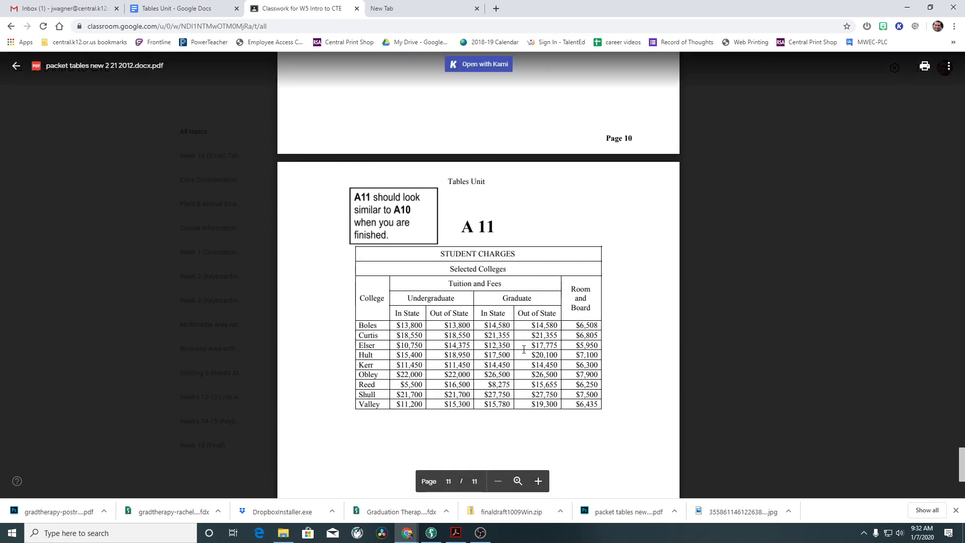
pyautogui.scroll(20, 524, 349)
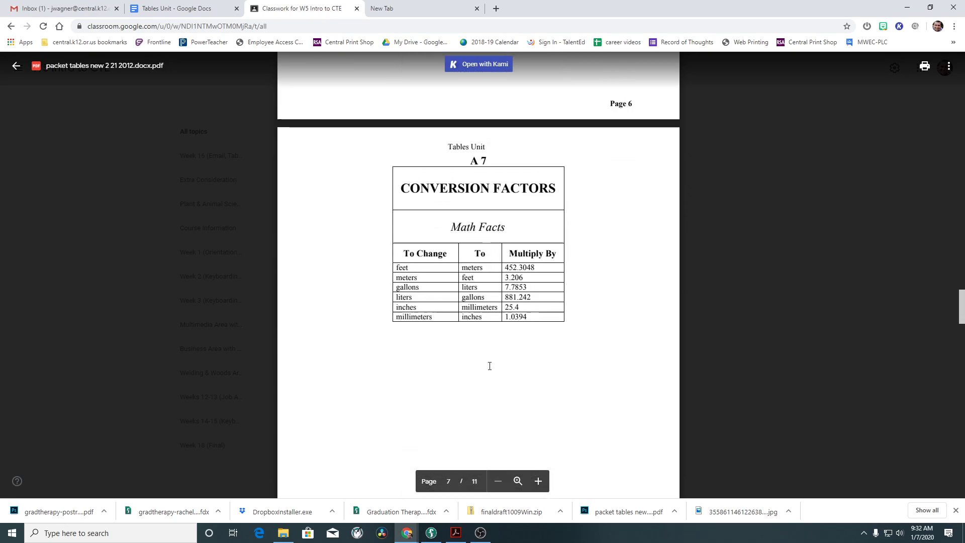
pyautogui.click(274, 280)
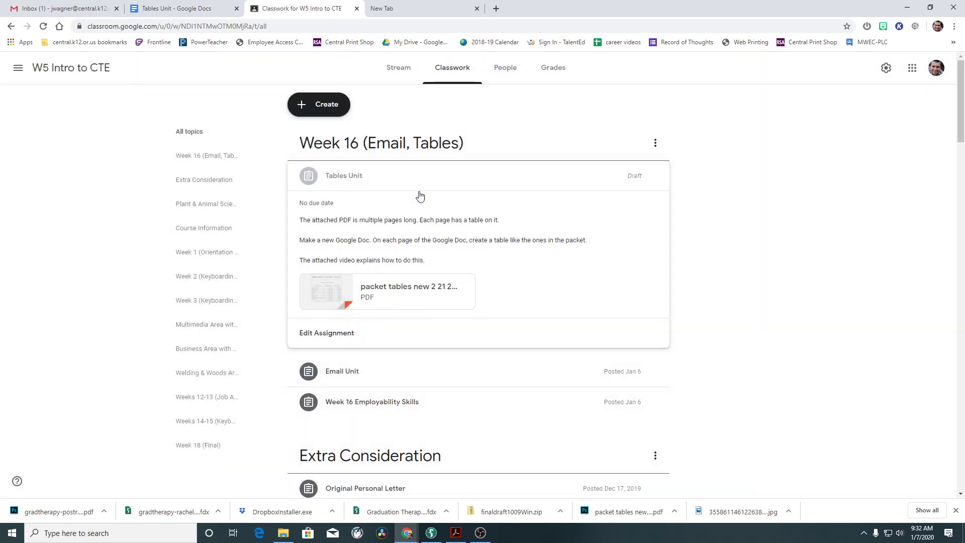
pyautogui.click(191, 8)
# Look over the Broadway Ticket Sales table and the empty page-2 table, then return to Classroom's classwork page.
pyautogui.scroll(17, 481, 271)
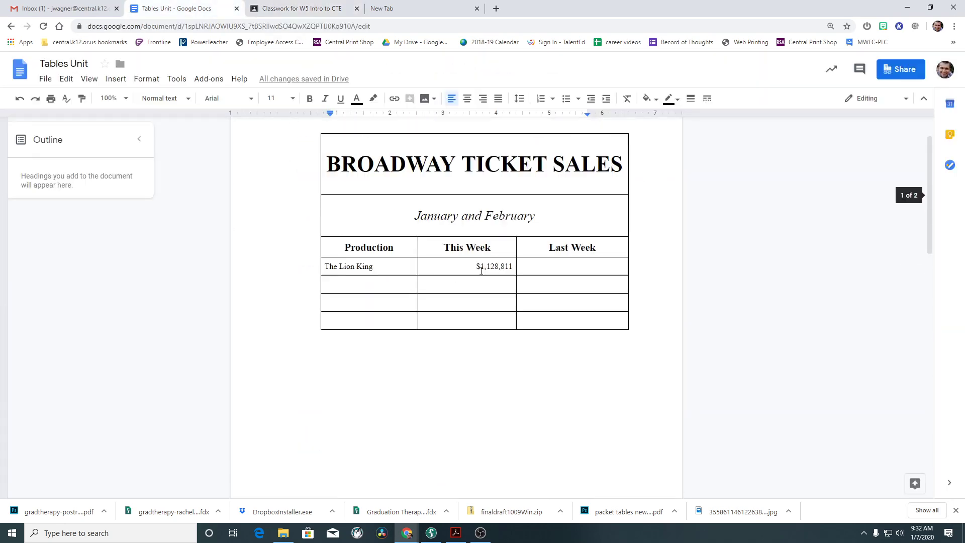
pyautogui.scroll(-7, 481, 271)
pyautogui.scroll(-5, 481, 271)
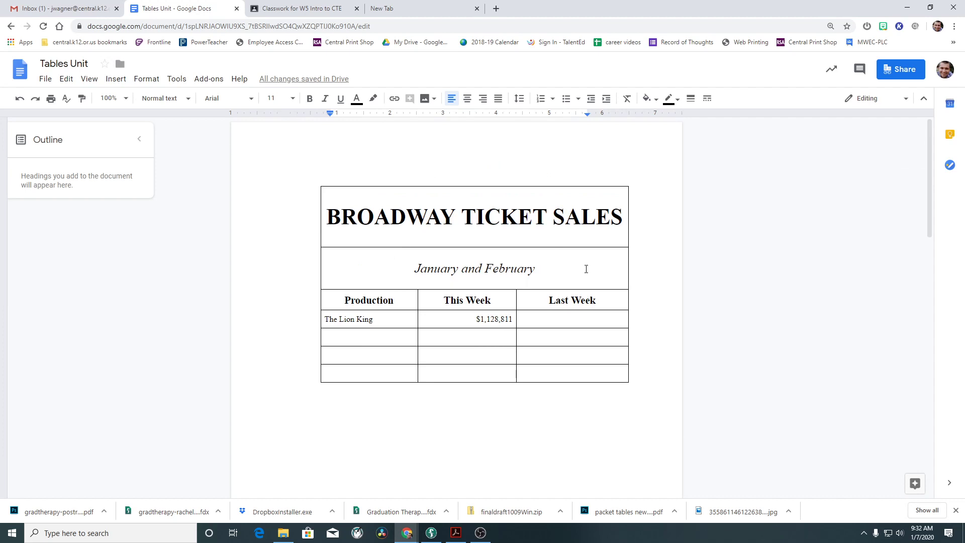
pyautogui.scroll(-3, 586, 268)
pyautogui.scroll(-8, 585, 269)
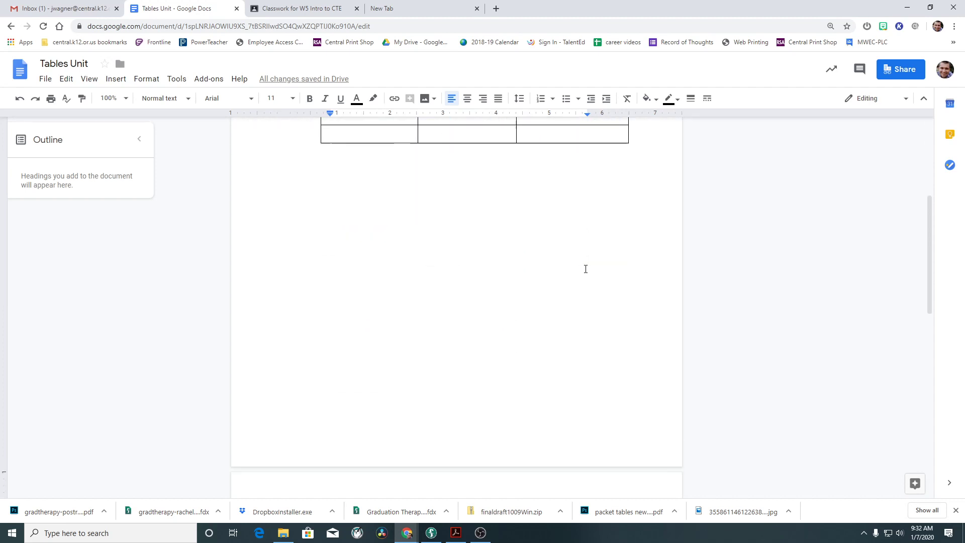
pyautogui.scroll(10, 586, 269)
pyautogui.scroll(2, 586, 268)
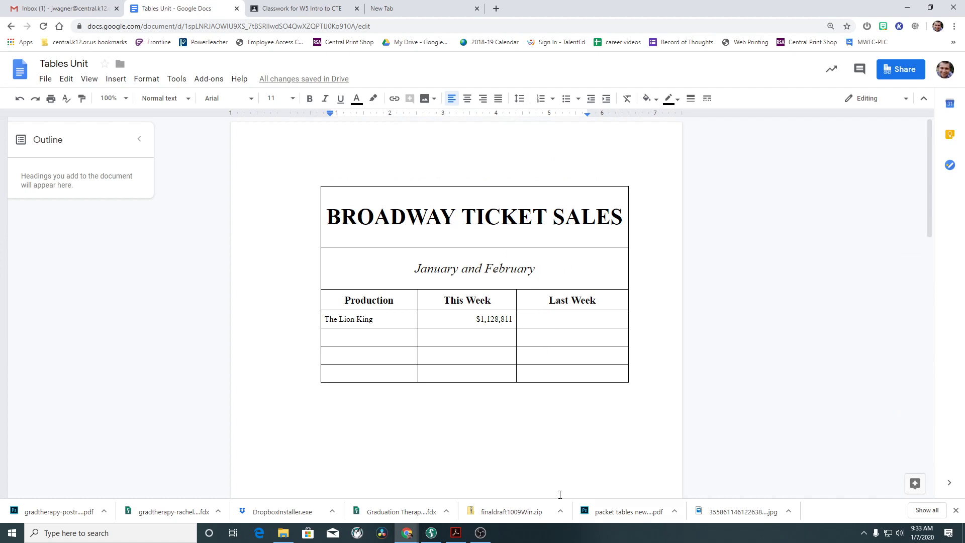
pyautogui.scroll(-10, 532, 424)
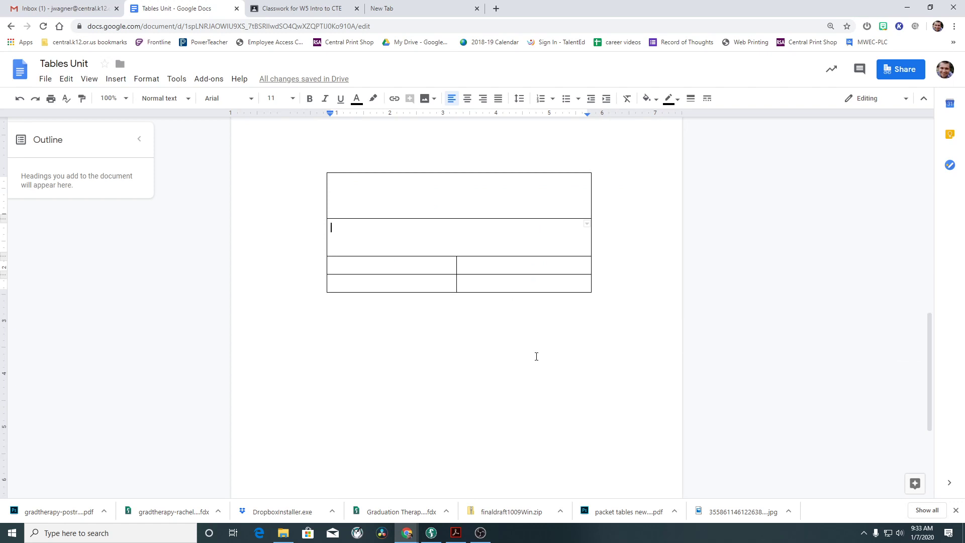
pyautogui.scroll(6, 536, 356)
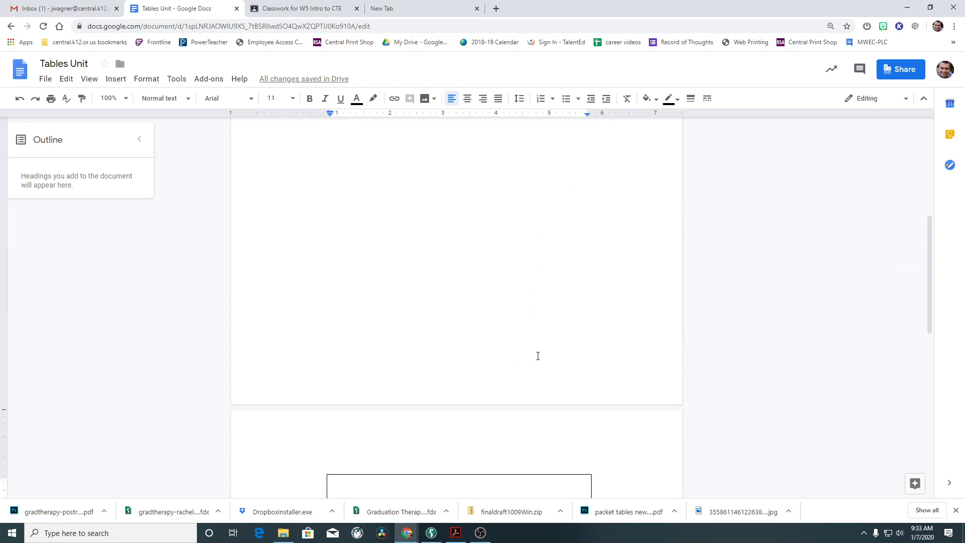
pyautogui.scroll(-6, 538, 356)
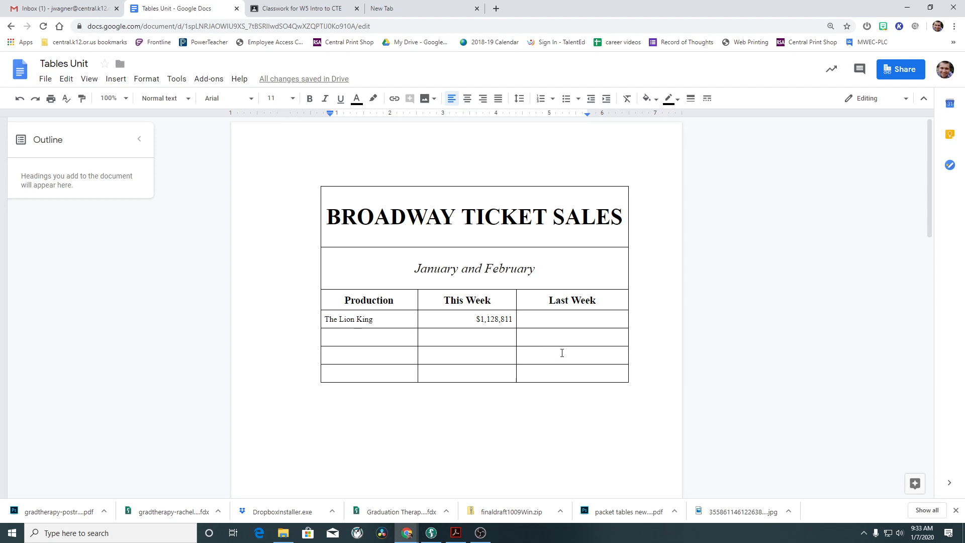
pyautogui.click(277, 11)
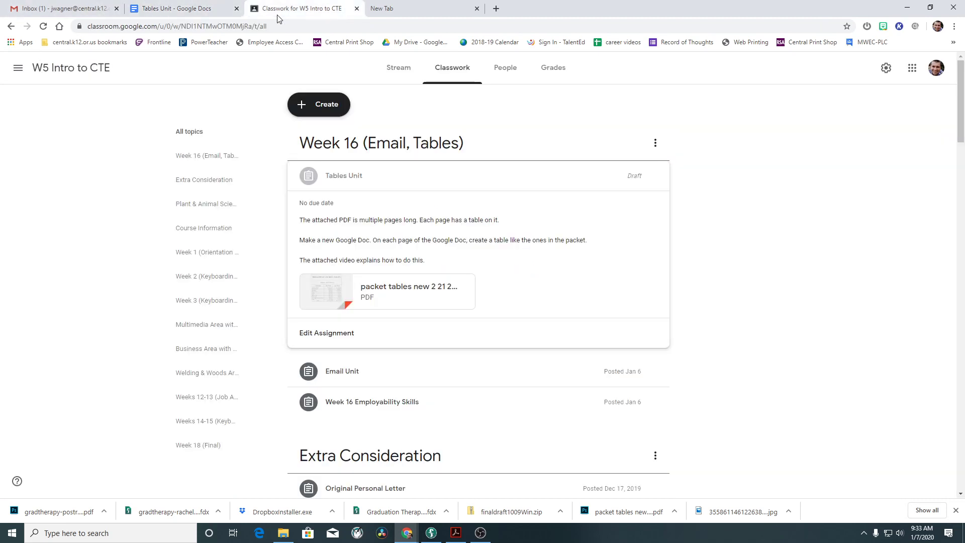
# Open the packet tables PDF attachment from the Classroom classwork page.
pyautogui.click(409, 4)
pyautogui.click(301, 9)
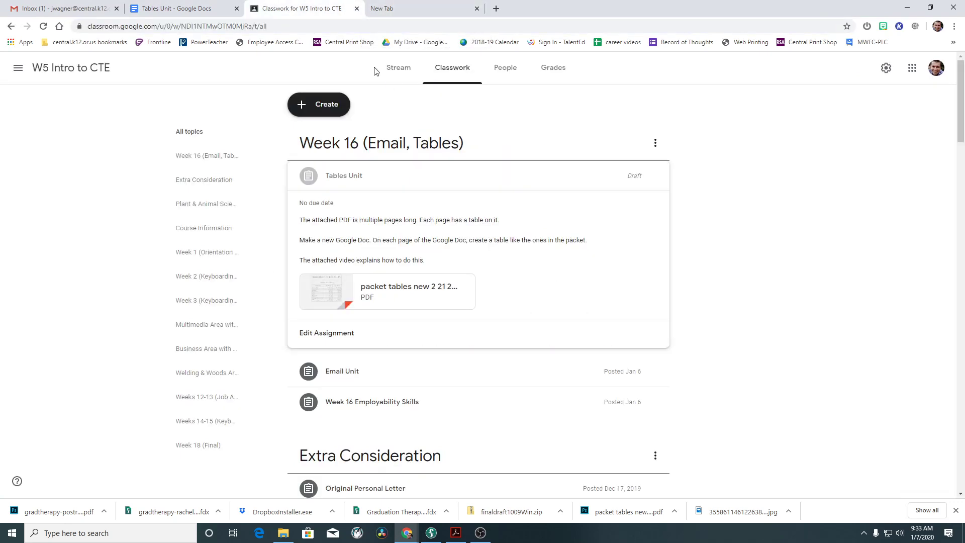
pyautogui.click(420, 294)
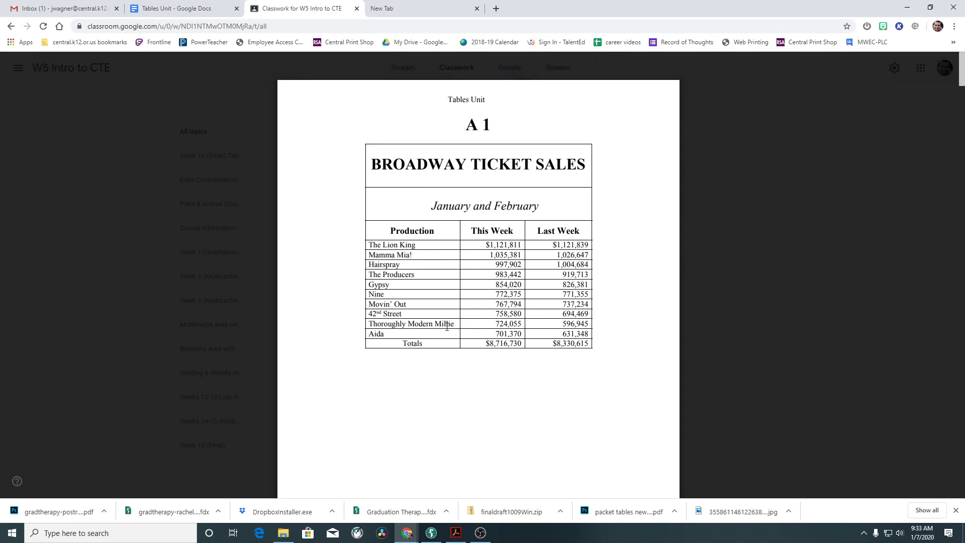
# Scroll through the packet tables PDF down to page 10.
pyautogui.scroll(-10, 519, 340)
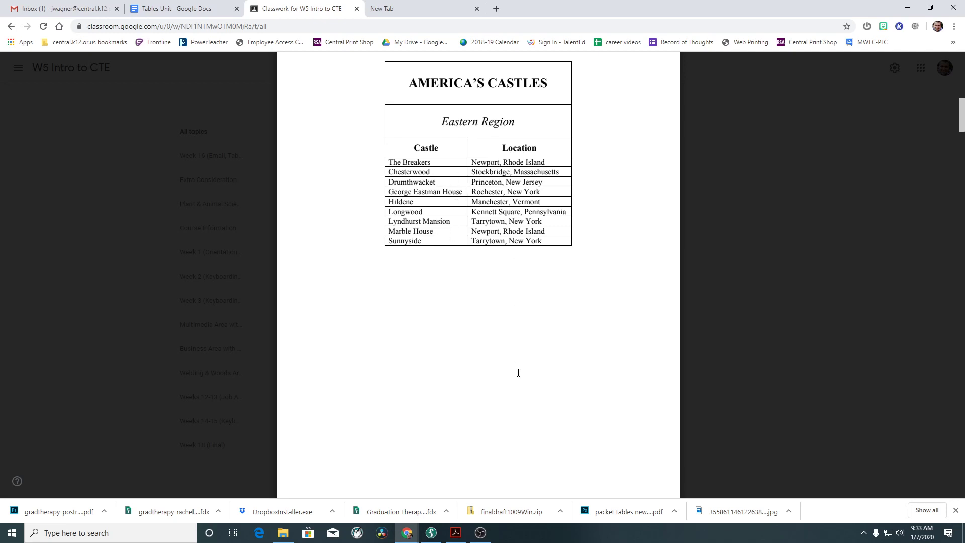
pyautogui.scroll(-10, 518, 373)
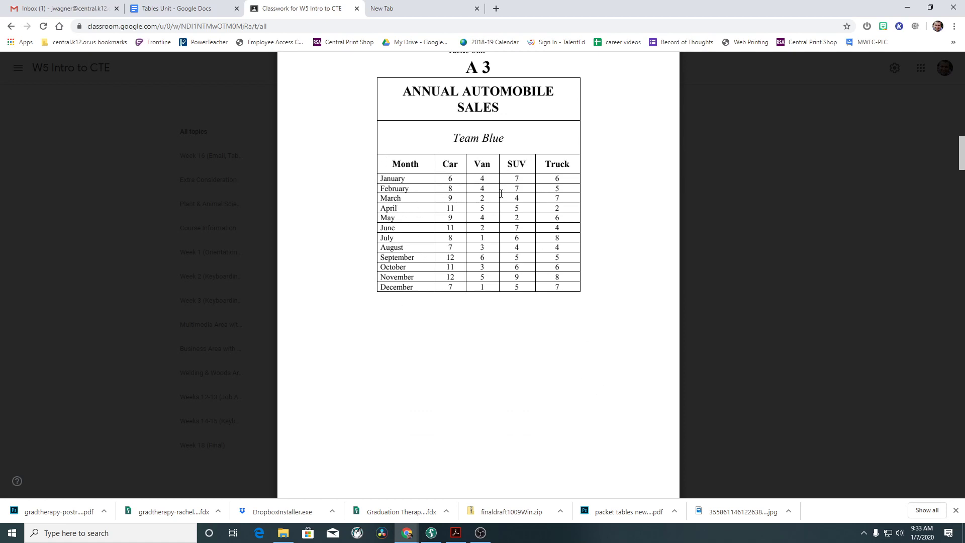
pyautogui.scroll(-9, 460, 371)
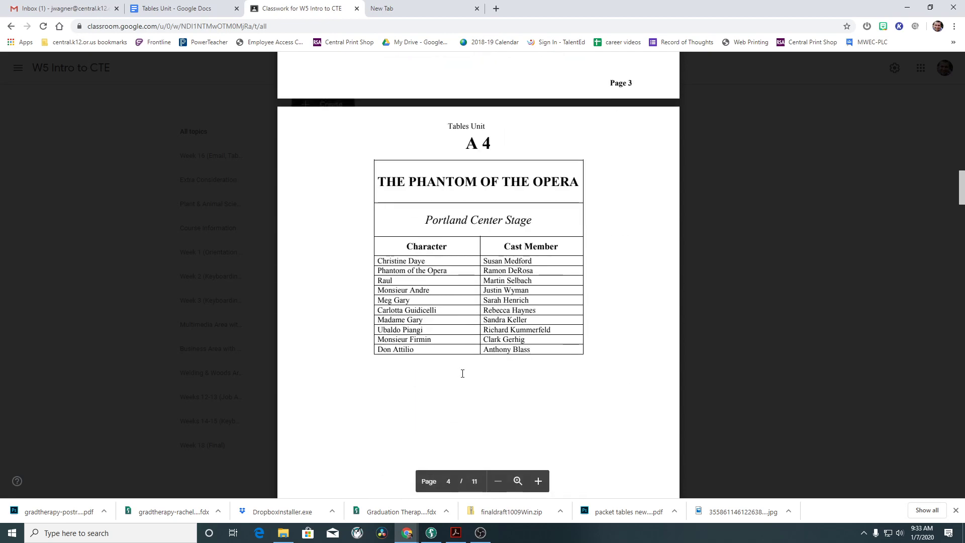
pyautogui.scroll(-10, 462, 372)
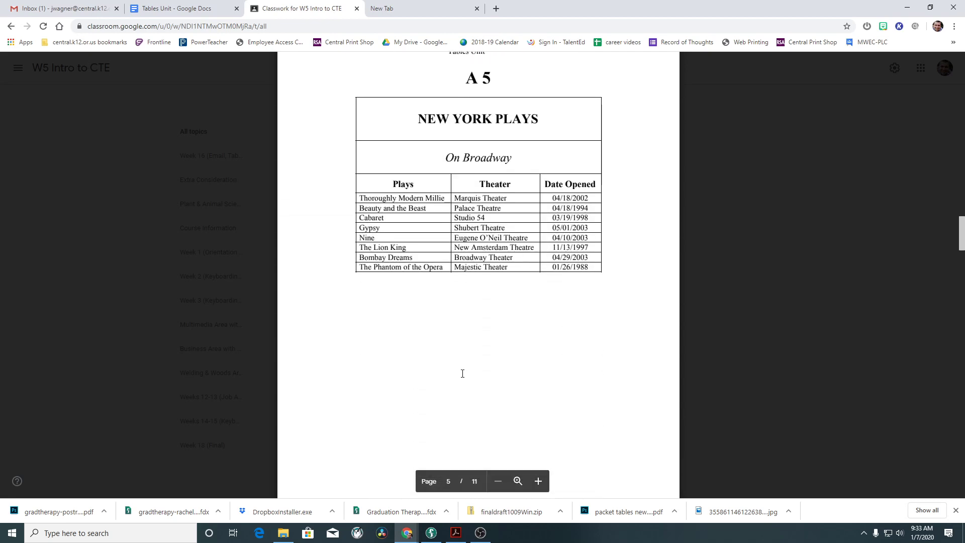
pyautogui.scroll(-10, 462, 372)
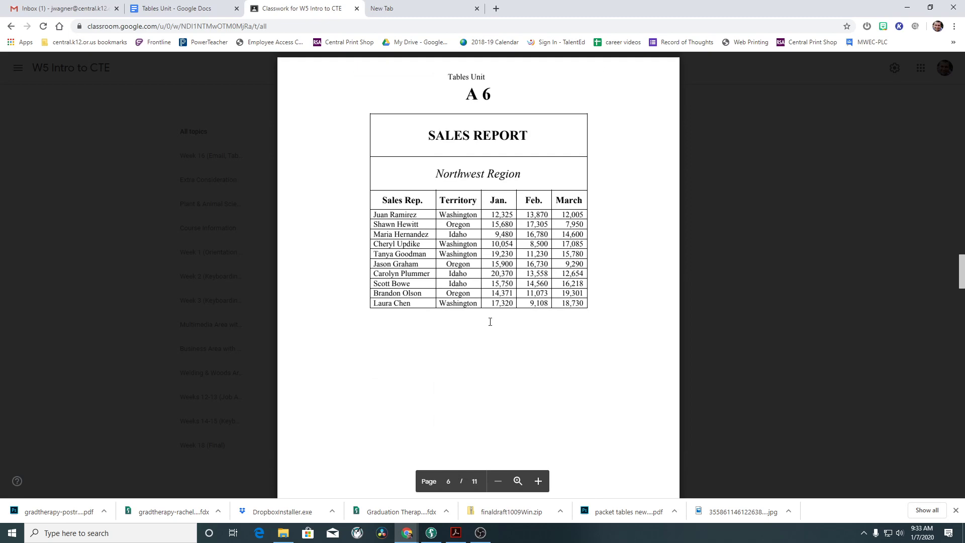
pyautogui.scroll(-10, 490, 322)
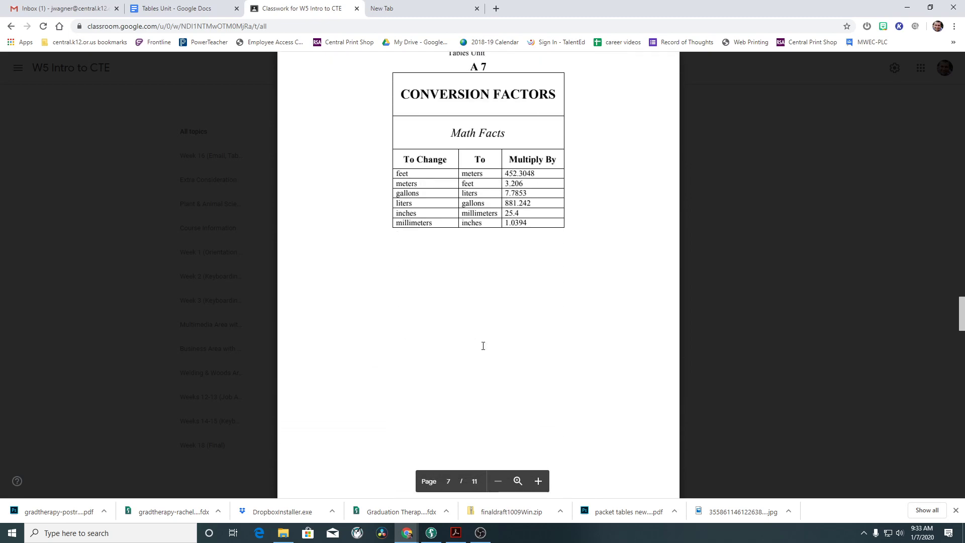
pyautogui.scroll(-20, 483, 346)
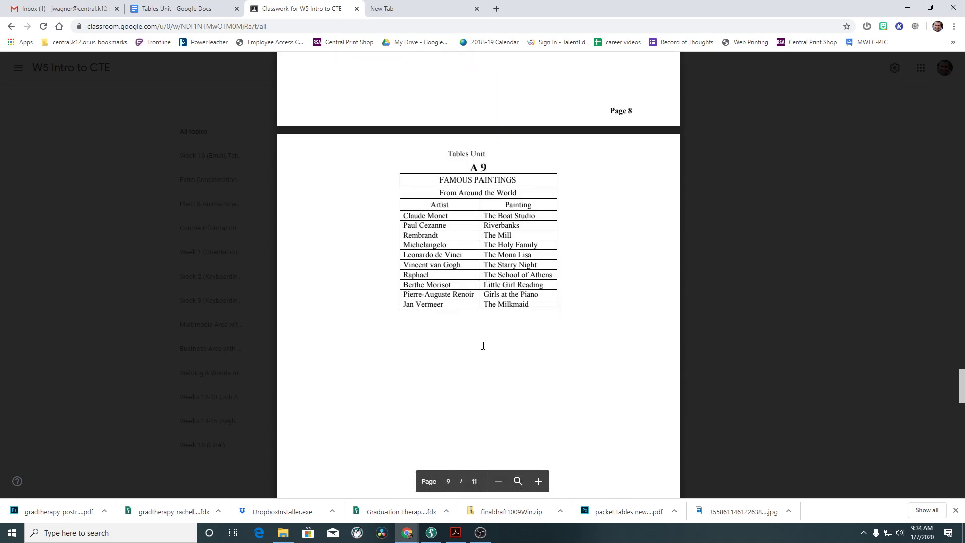
pyautogui.scroll(-2, 483, 346)
pyautogui.scroll(-10, 482, 346)
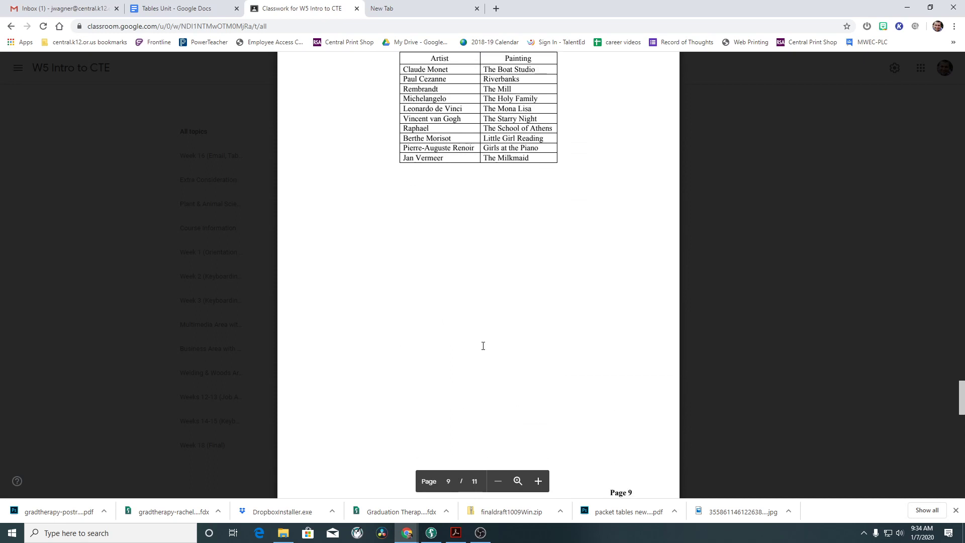
pyautogui.scroll(-1, 483, 346)
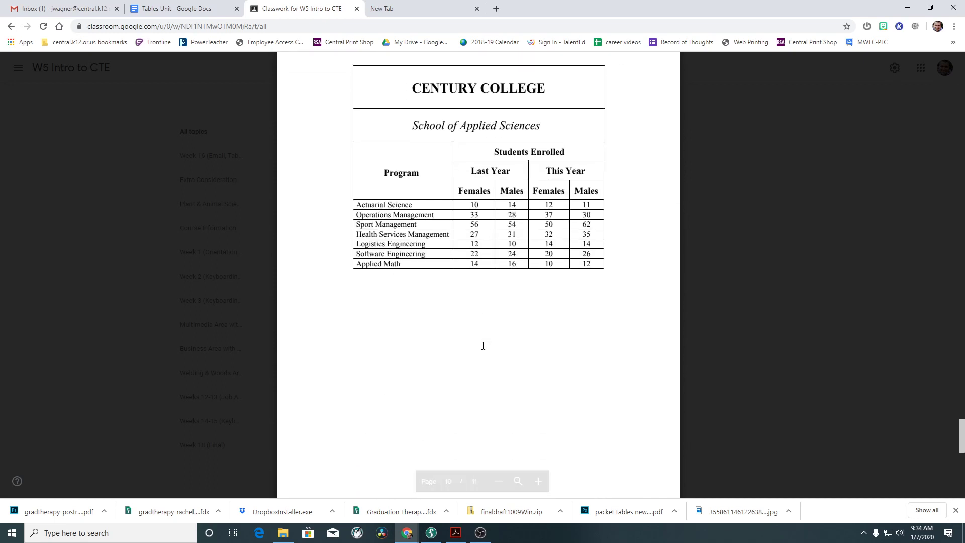
# Scroll back to the A 7 Conversion Factors table on page 7.
pyautogui.scroll(15, 483, 346)
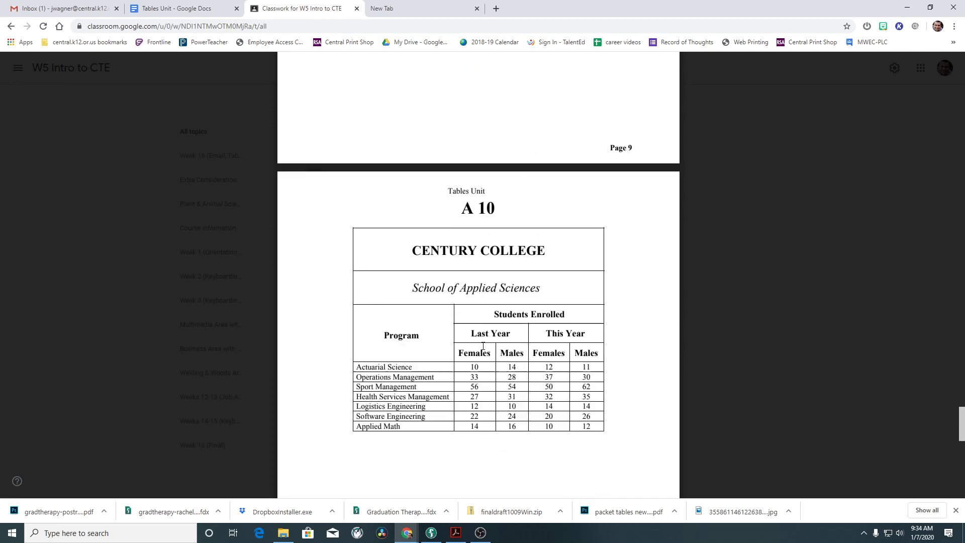
pyautogui.scroll(10, 470, 314)
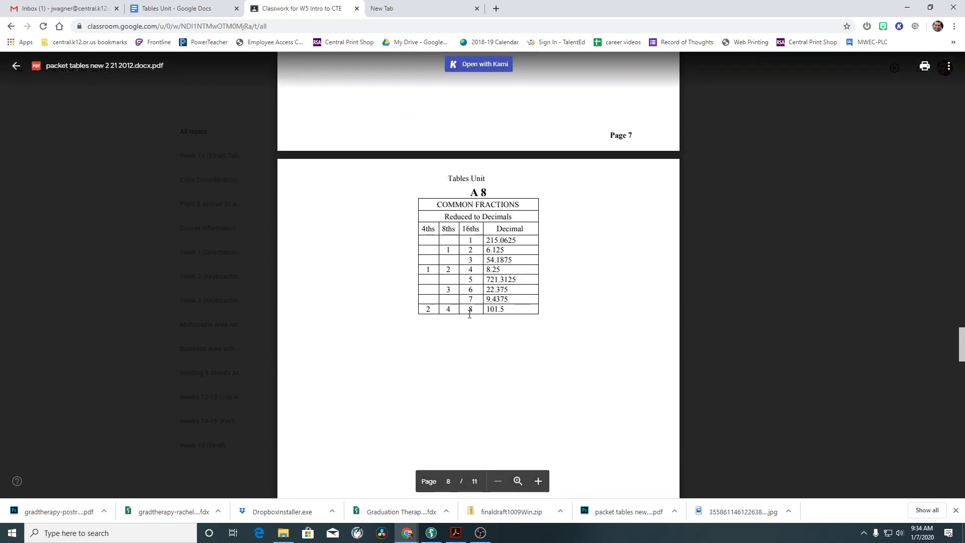
pyautogui.scroll(10, 474, 318)
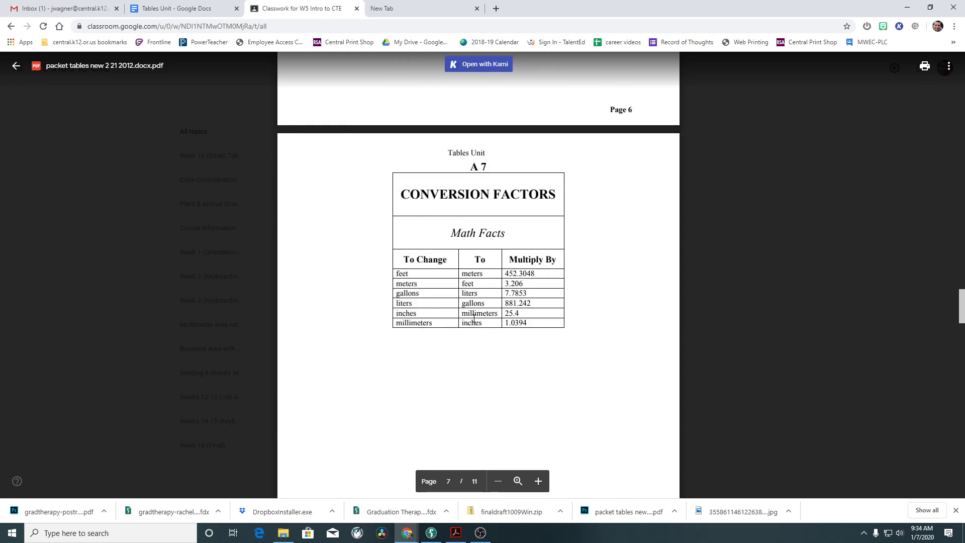
pyautogui.scroll(8, 473, 318)
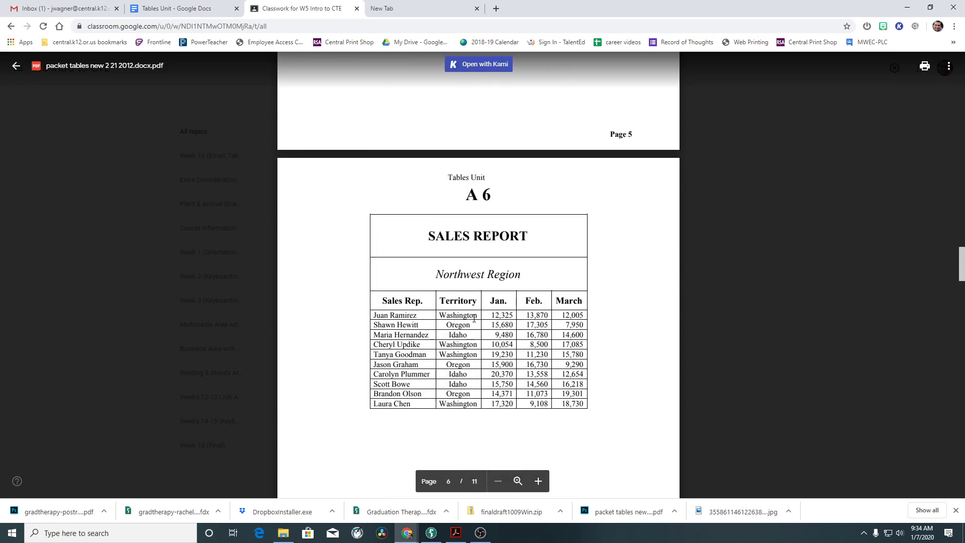
pyautogui.scroll(-7, 474, 318)
pyautogui.scroll(-10, 474, 318)
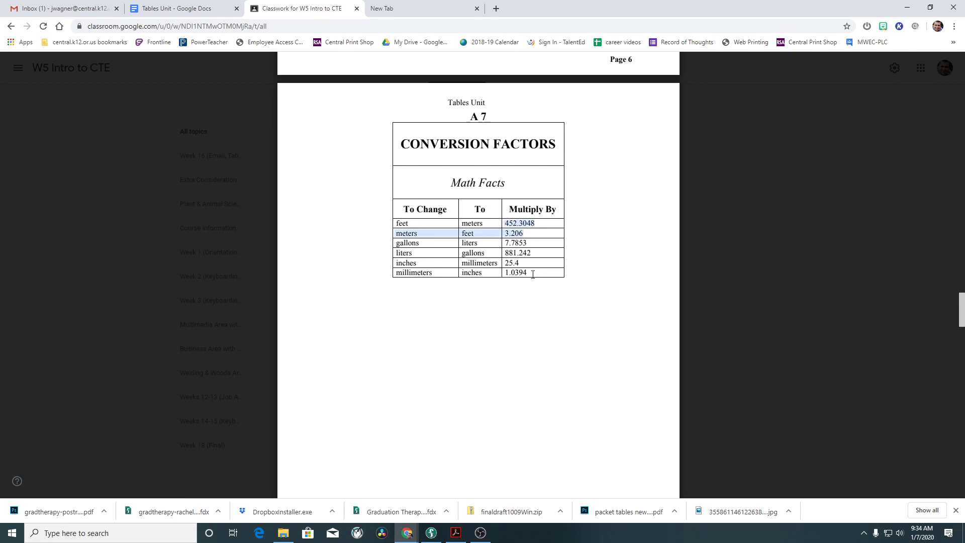
# In Tables Unit, enter 1.222, 53.1, 555.5 and 1.888888888 in the four Last Week cells.
pyautogui.click(187, 9)
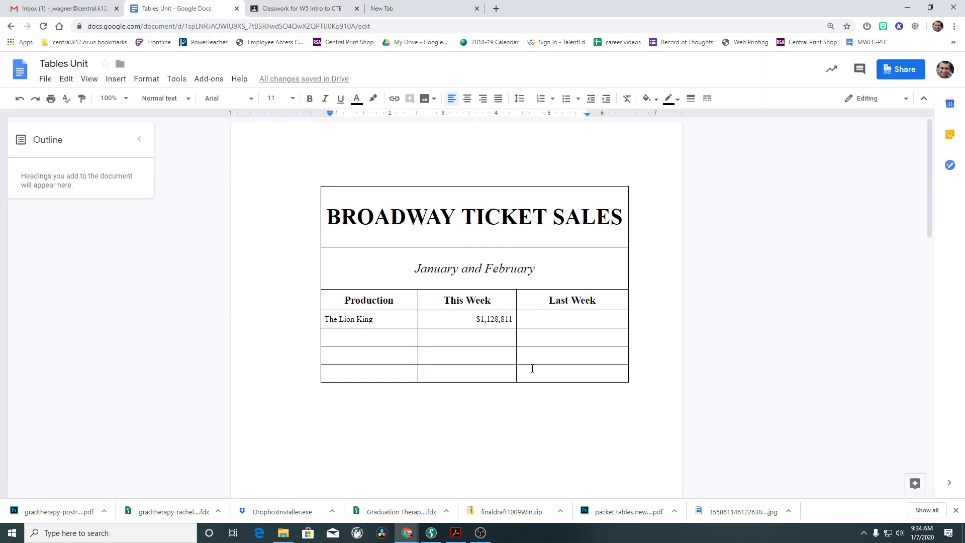
pyautogui.click(554, 319)
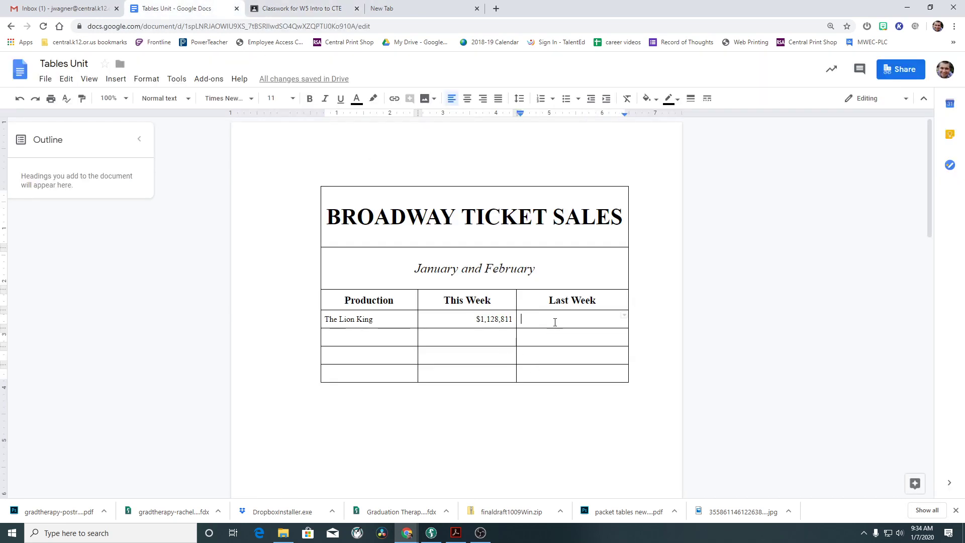
pyautogui.write('1.222')
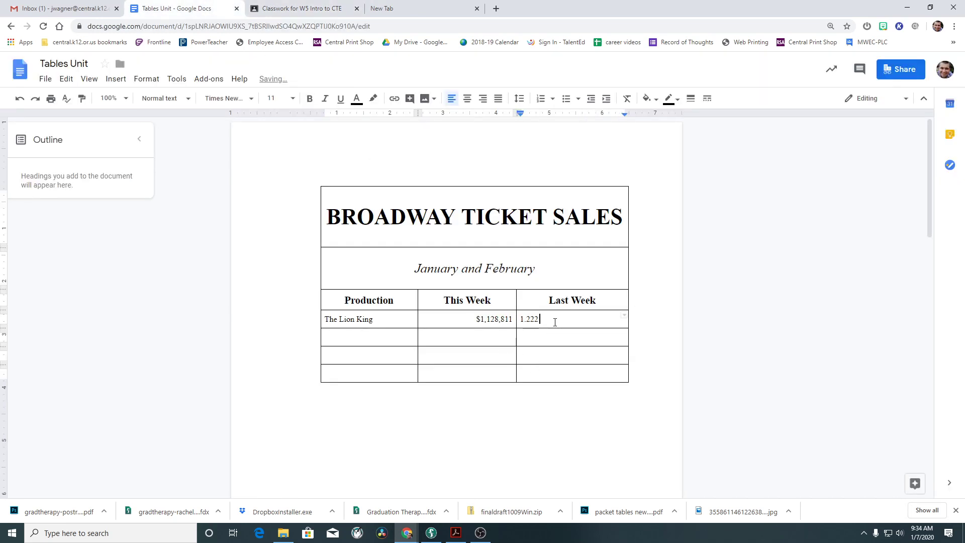
pyautogui.press('Return')
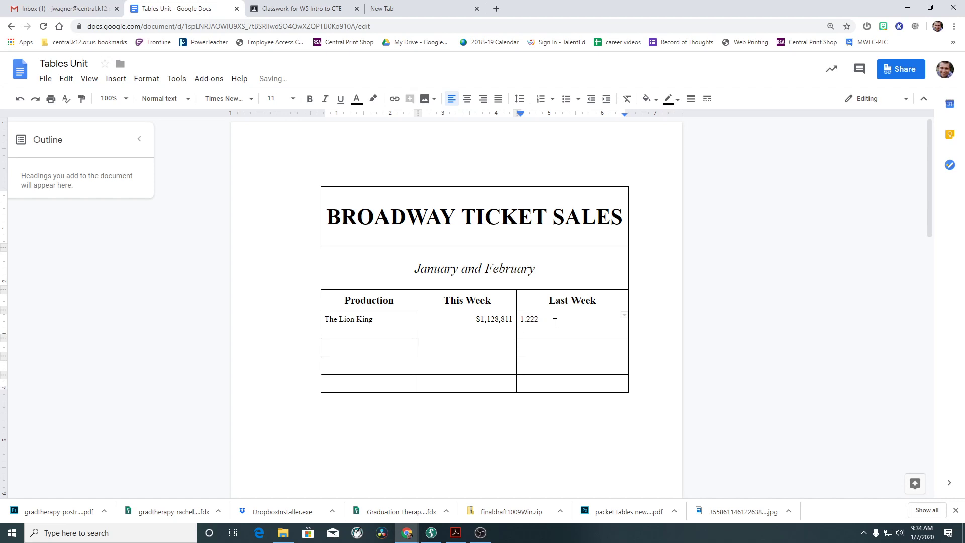
pyautogui.press('BackSpace')
pyautogui.click(556, 338)
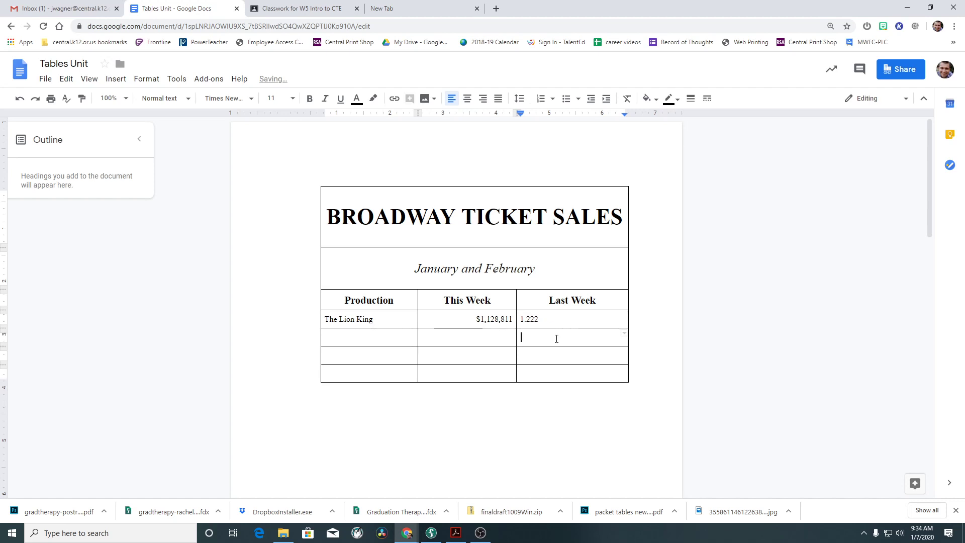
pyautogui.write('53.1')
pyautogui.click(556, 359)
pyautogui.write('555.5')
pyautogui.click(534, 372)
pyautogui.write('1.888888888')
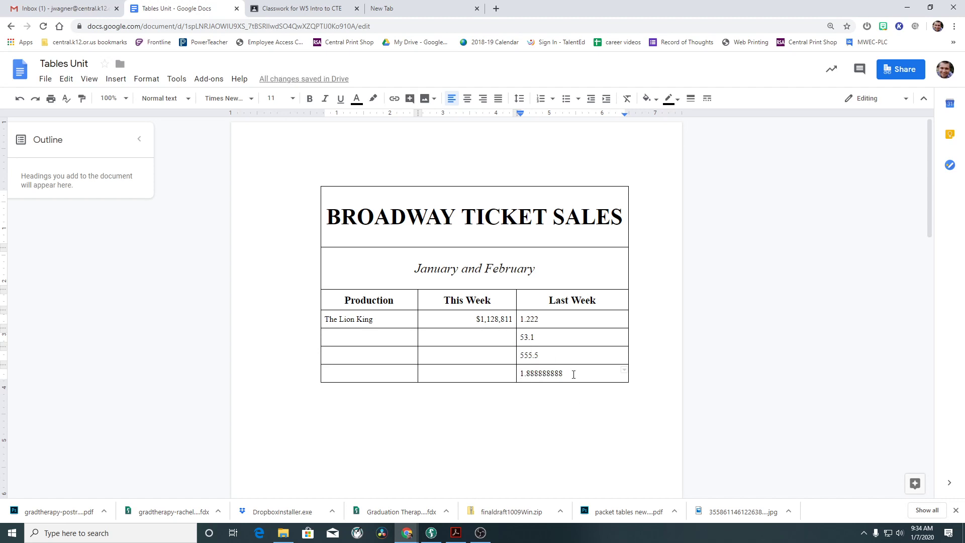
# Select the Last Week number cells and add a center tab stop at 5 inches.
pyautogui.moveTo(573, 375); pyautogui.dragTo(521, 324)
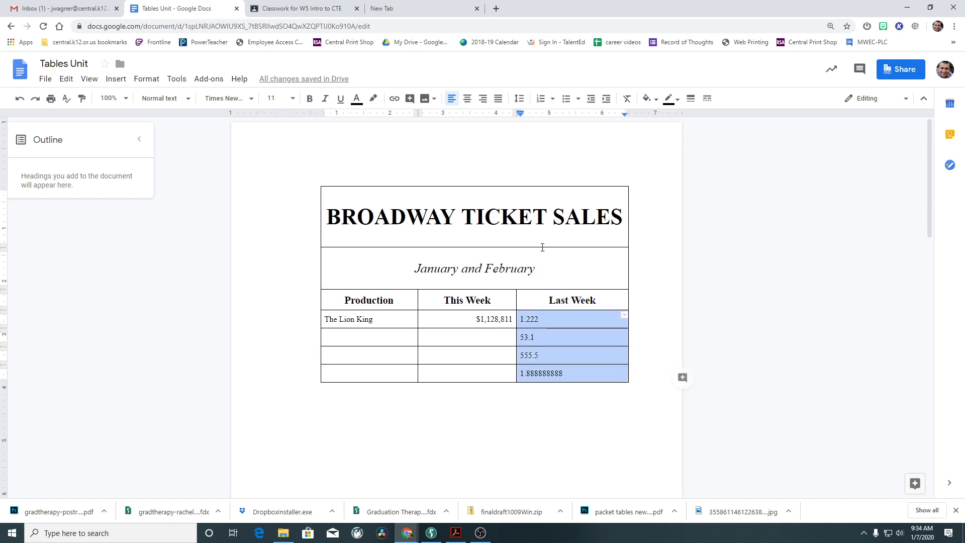
pyautogui.click(548, 114)
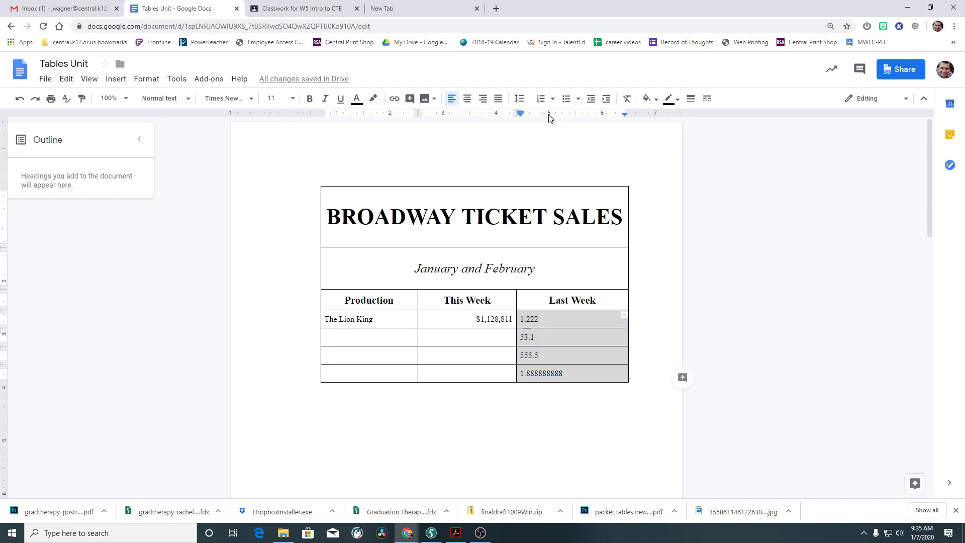
pyautogui.click(549, 115)
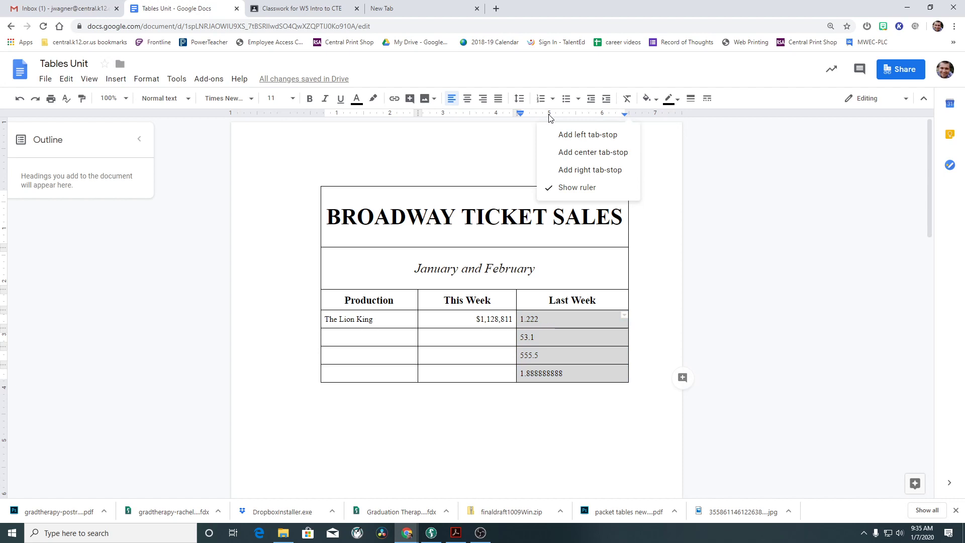
pyautogui.click(587, 153)
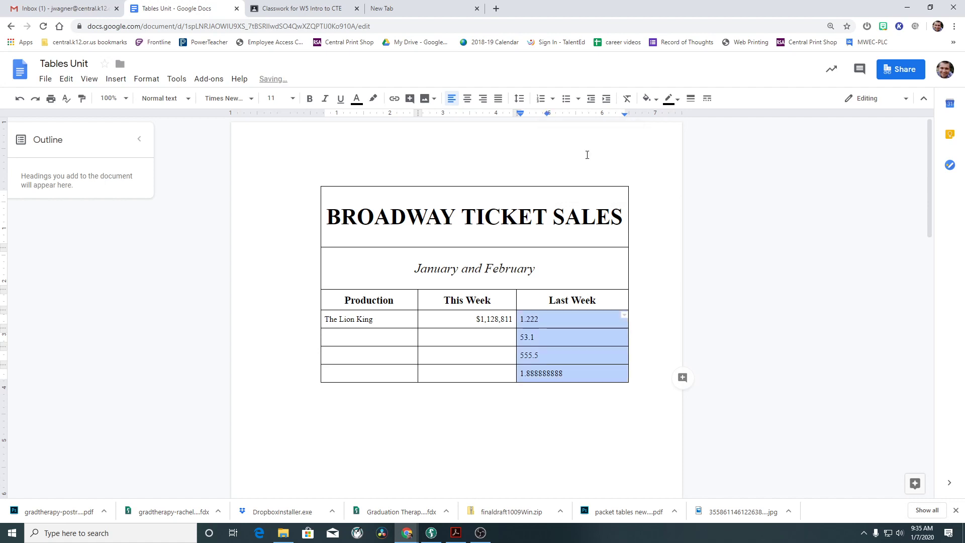
# Nudge the new tab stop slightly to the right on the ruler.
pyautogui.rightClick(547, 114)
pyautogui.click(547, 114)
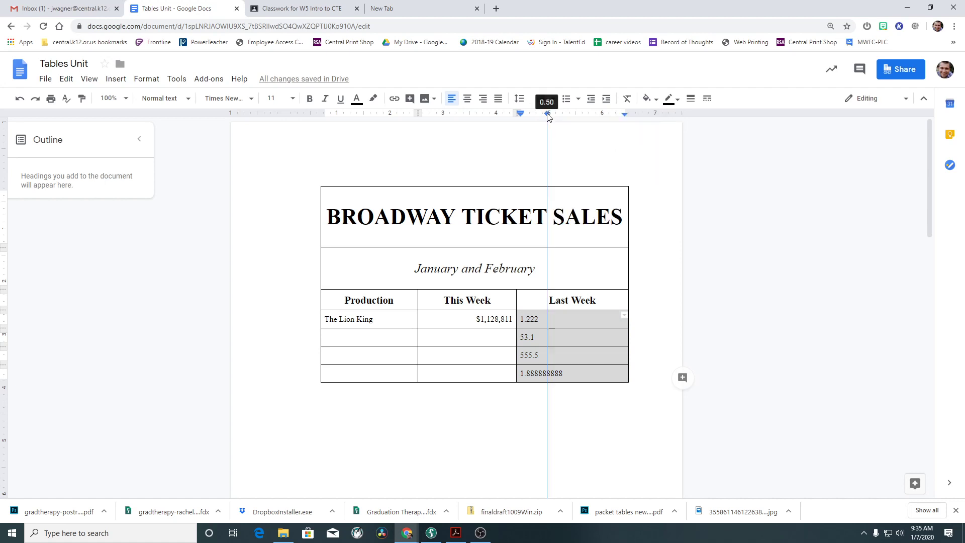
pyautogui.rightClick(548, 115)
pyautogui.click(548, 114)
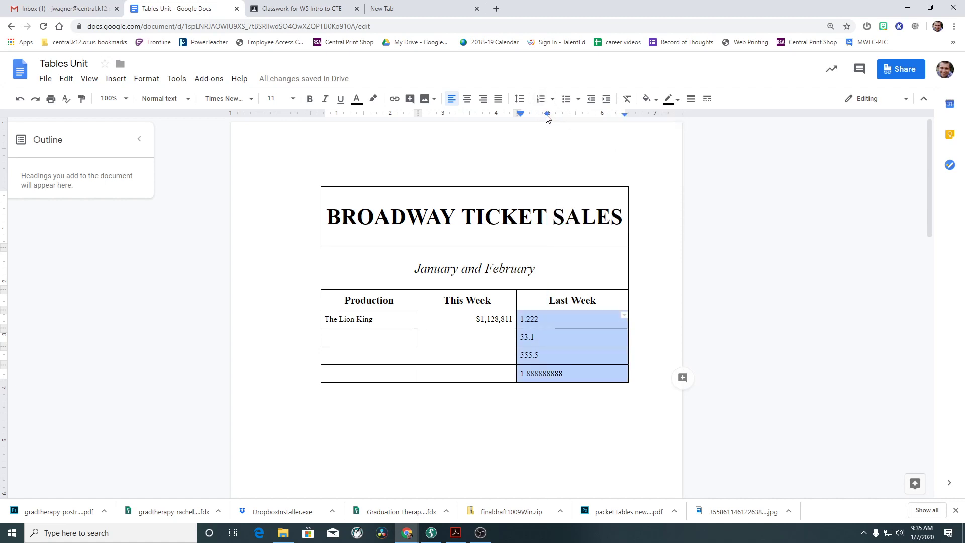
pyautogui.moveTo(546, 115); pyautogui.dragTo(550, 115)
pyautogui.rightClick(549, 115)
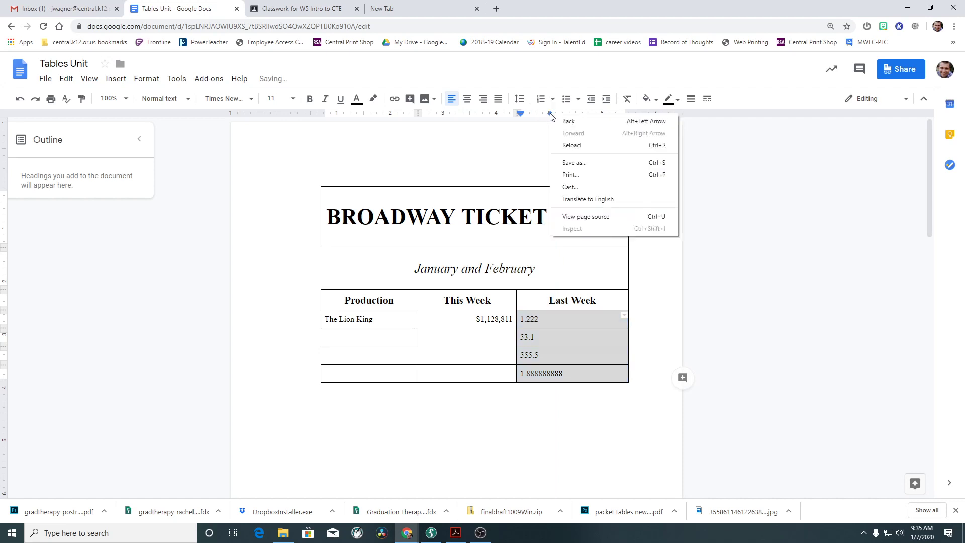
pyautogui.click(550, 115)
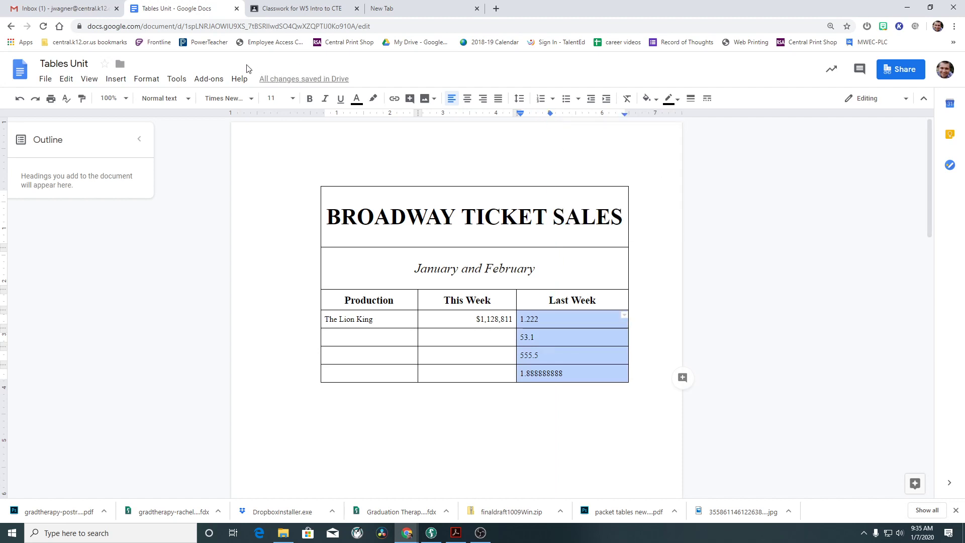
pyautogui.click(180, 82)
pyautogui.moveTo(150, 82)
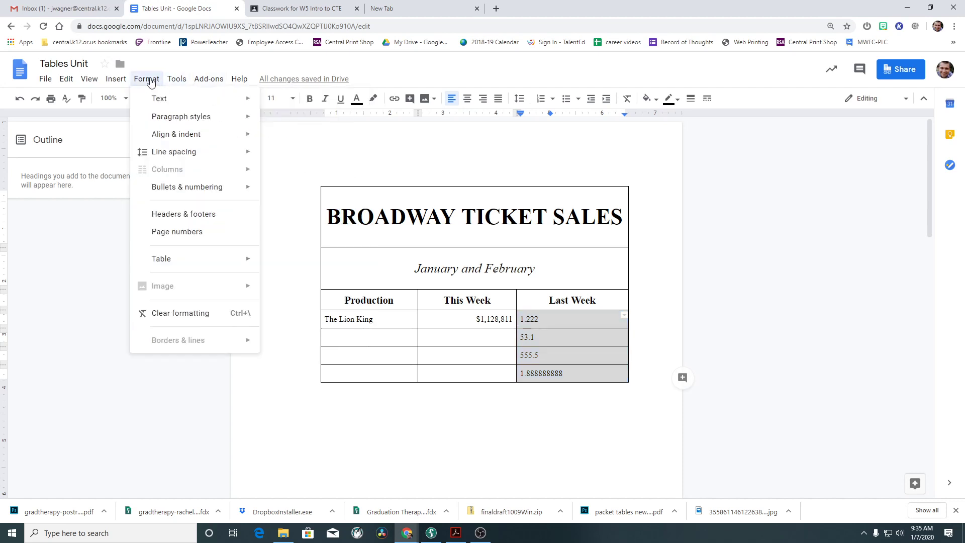
pyautogui.moveTo(109, 82)
pyautogui.moveTo(173, 189)
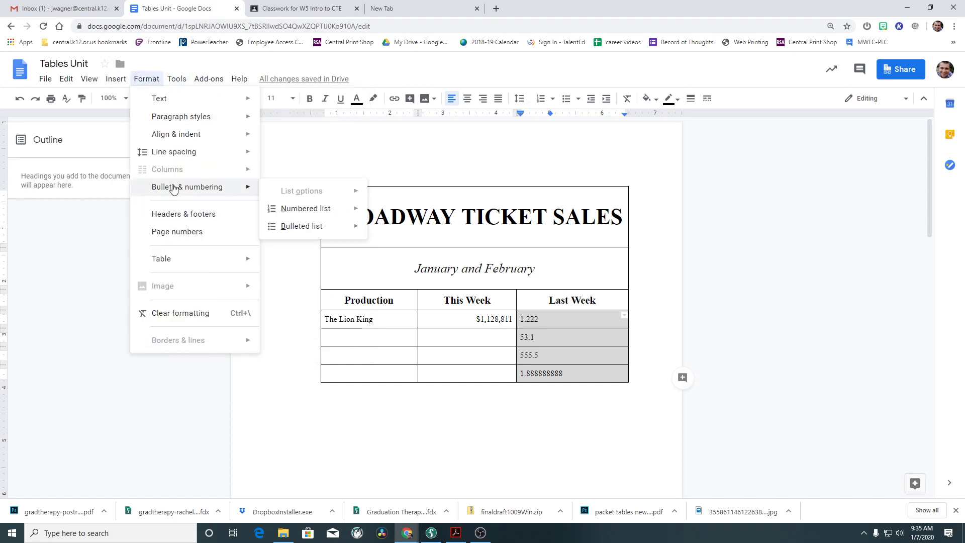
pyautogui.moveTo(186, 138)
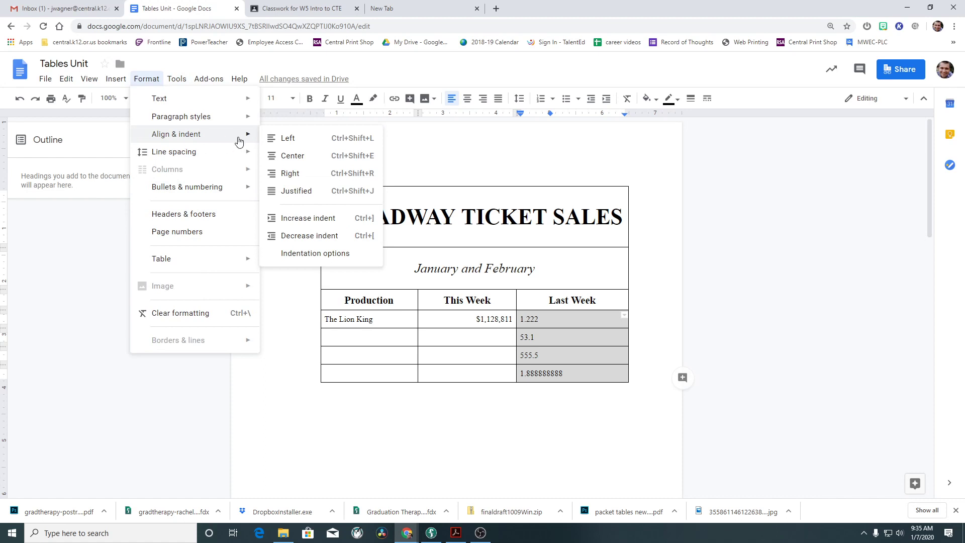
pyautogui.click(145, 82)
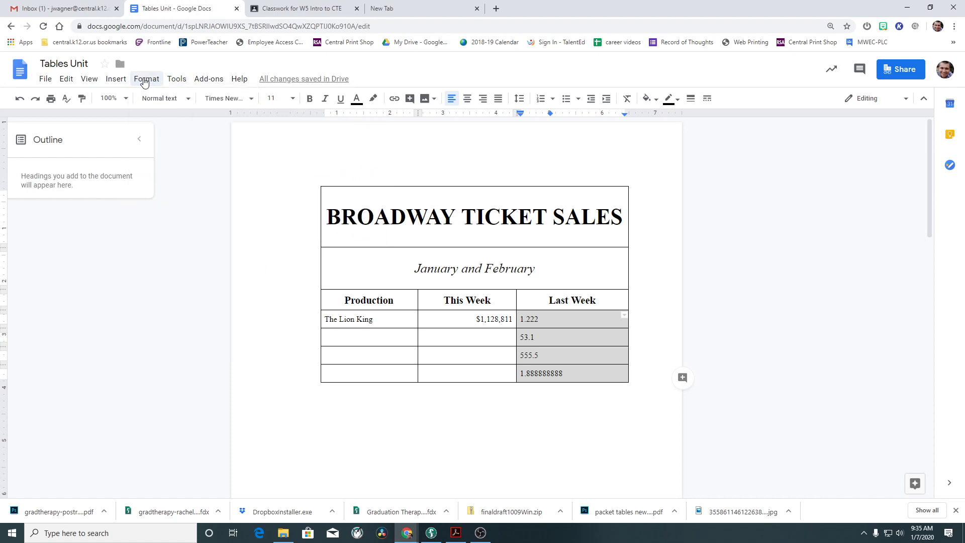
pyautogui.click(560, 363)
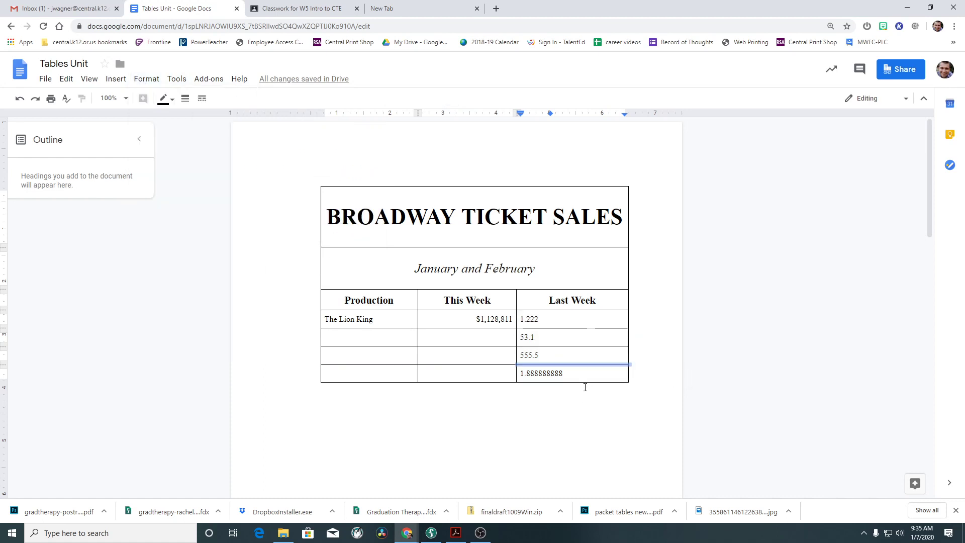